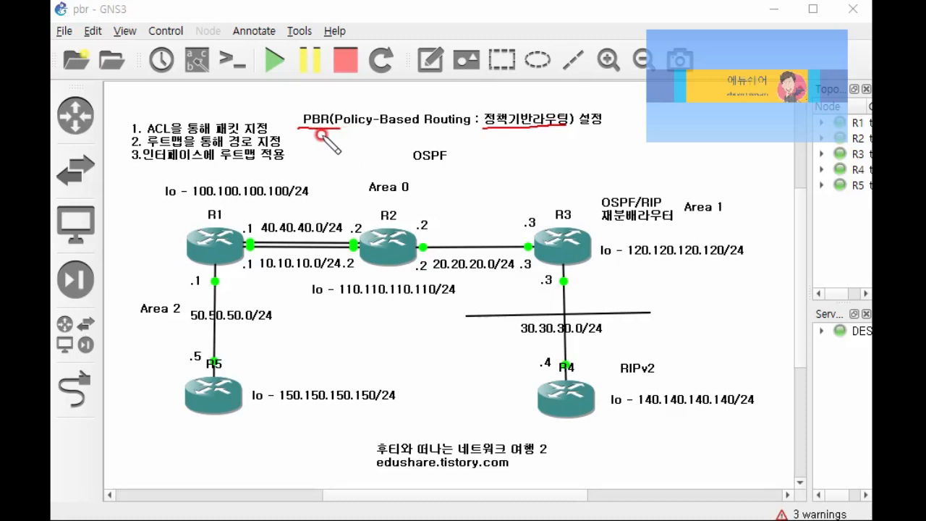
{"action": "mouse_move", "coordinate": [322, 134]}
{"action": "left_mouse_down"}
{"action": "mouse_move", "coordinate": [349, 138]}
{"action": "mouse_move", "coordinate": [355, 129]}
{"action": "left_mouse_up"}
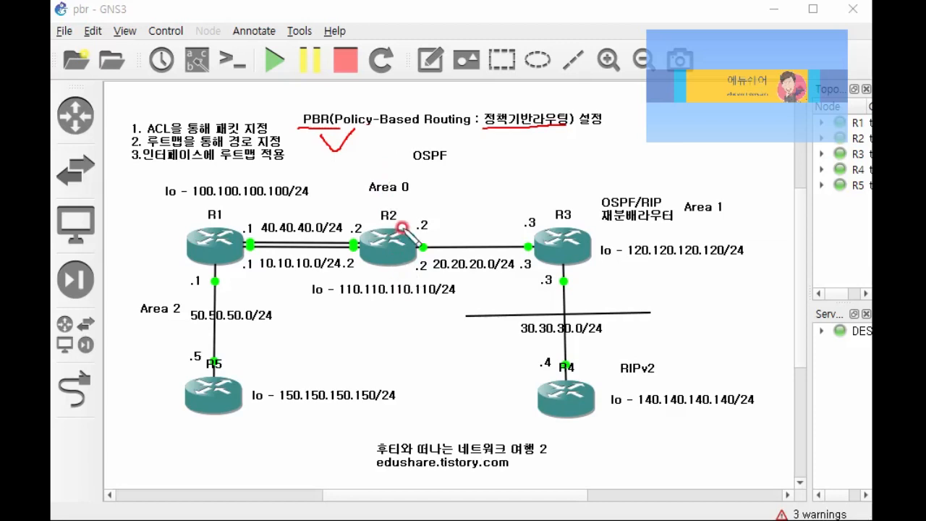
{"action": "mouse_move", "coordinate": [429, 204]}
{"action": "left_mouse_down"}
{"action": "mouse_move", "coordinate": [434, 212]}
{"action": "mouse_move", "coordinate": [419, 209]}
{"action": "mouse_move", "coordinate": [428, 184]}
{"action": "mouse_move", "coordinate": [443, 197]}
{"action": "mouse_move", "coordinate": [441, 215]}
{"action": "mouse_move", "coordinate": [432, 204]}
{"action": "left_mouse_up"}
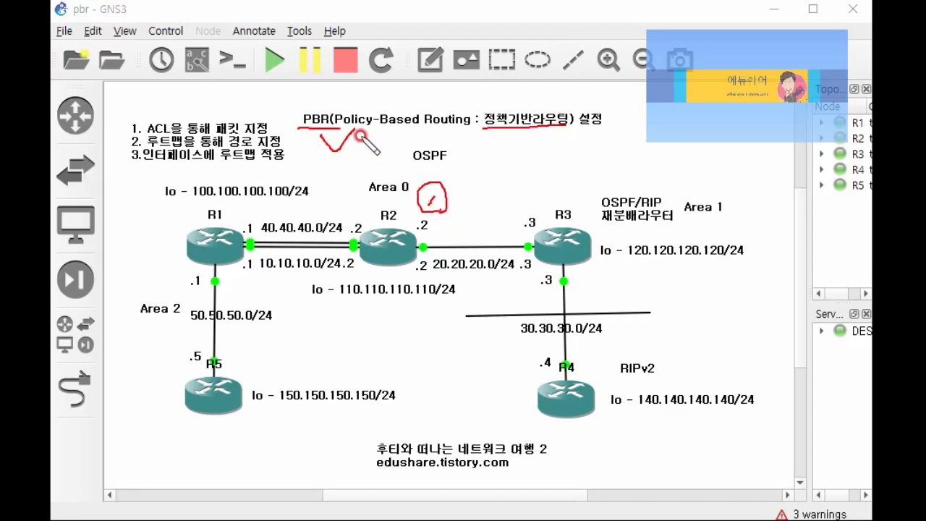
{"action": "mouse_move", "coordinate": [367, 139]}
{"action": "left_mouse_down"}
{"action": "mouse_move", "coordinate": [372, 147]}
{"action": "mouse_move", "coordinate": [374, 139]}
{"action": "left_mouse_up"}
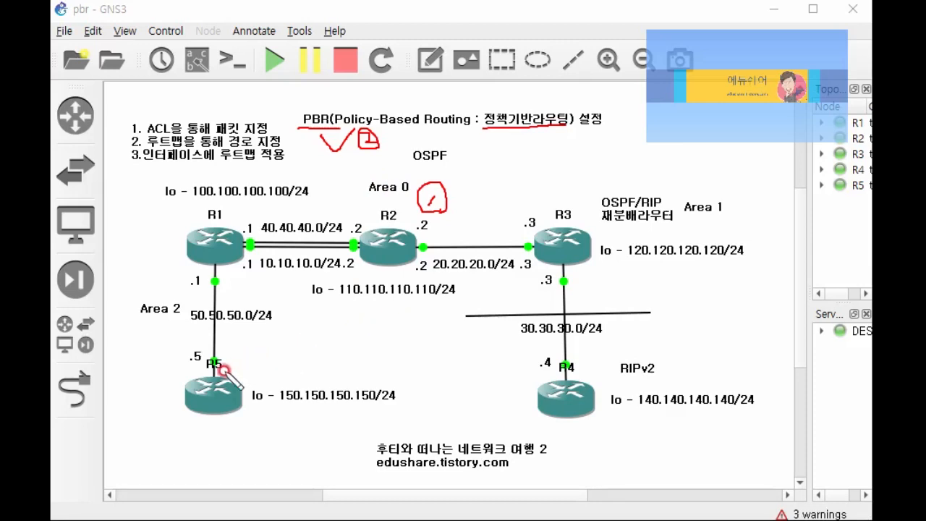
{"action": "left_click_drag", "start_coordinate": [207, 375], "coordinate": [232, 386]}
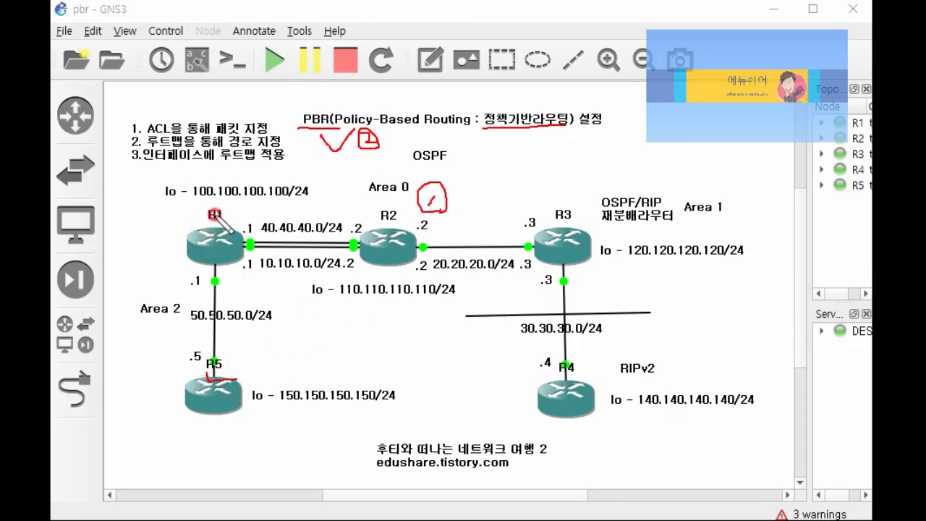
{"action": "mouse_move", "coordinate": [466, 165]}
{"action": "left_mouse_down"}
{"action": "mouse_move", "coordinate": [439, 167]}
{"action": "mouse_move", "coordinate": [413, 144]}
{"action": "mouse_move", "coordinate": [458, 150]}
{"action": "mouse_move", "coordinate": [455, 170]}
{"action": "left_mouse_up"}
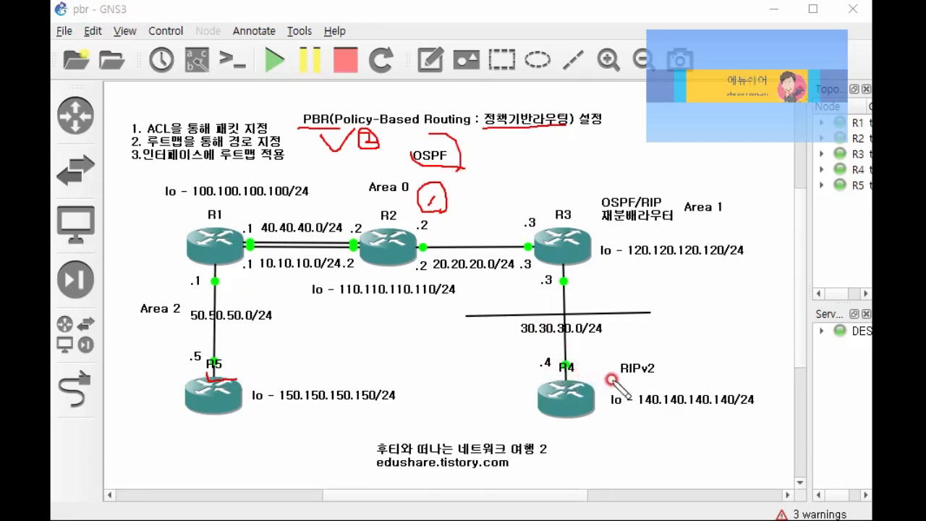
{"action": "left_click_drag", "start_coordinate": [612, 378], "coordinate": [655, 374]}
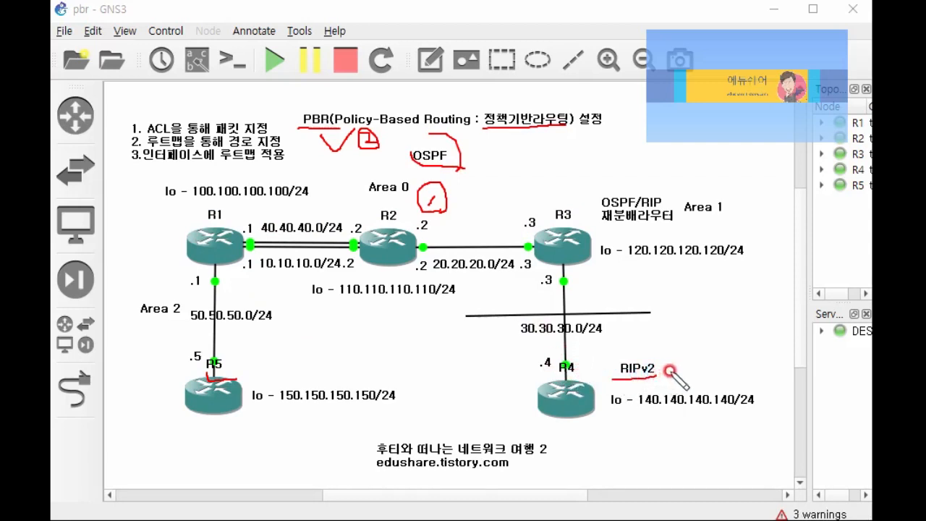
{"action": "mouse_move", "coordinate": [622, 232]}
{"action": "left_mouse_down"}
{"action": "mouse_move", "coordinate": [592, 208]}
{"action": "mouse_move", "coordinate": [655, 174]}
{"action": "mouse_move", "coordinate": [677, 204]}
{"action": "mouse_move", "coordinate": [669, 217]}
{"action": "mouse_move", "coordinate": [623, 230]}
{"action": "left_mouse_up"}
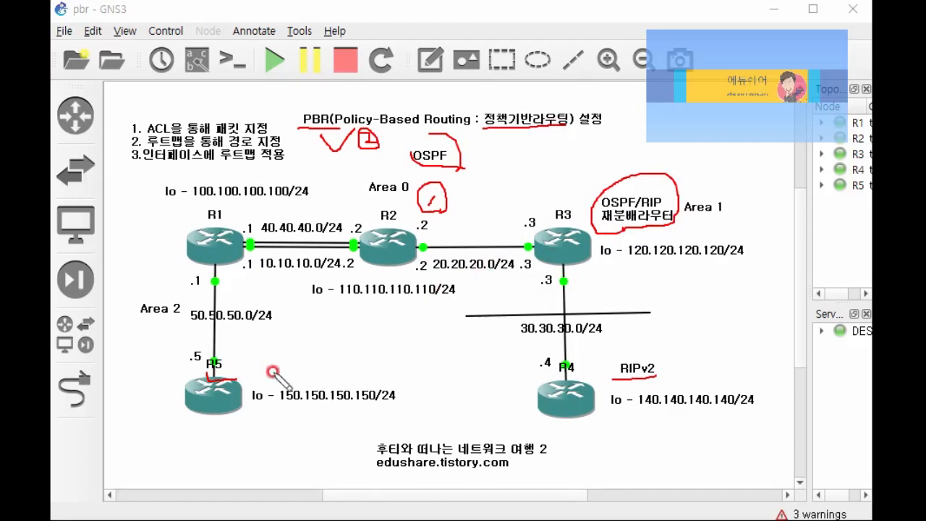
{"action": "left_click_drag", "start_coordinate": [277, 401], "coordinate": [392, 403]}
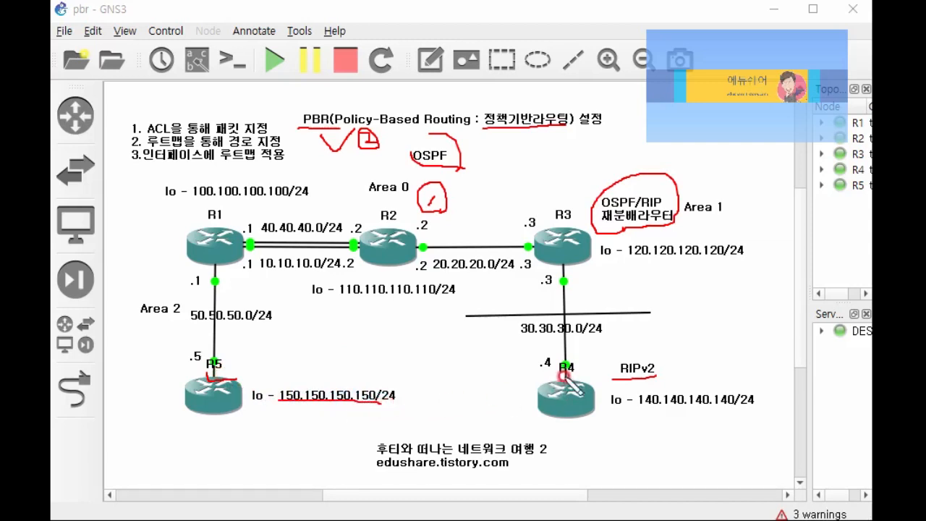
{"action": "left_click_drag", "start_coordinate": [640, 406], "coordinate": [755, 413]}
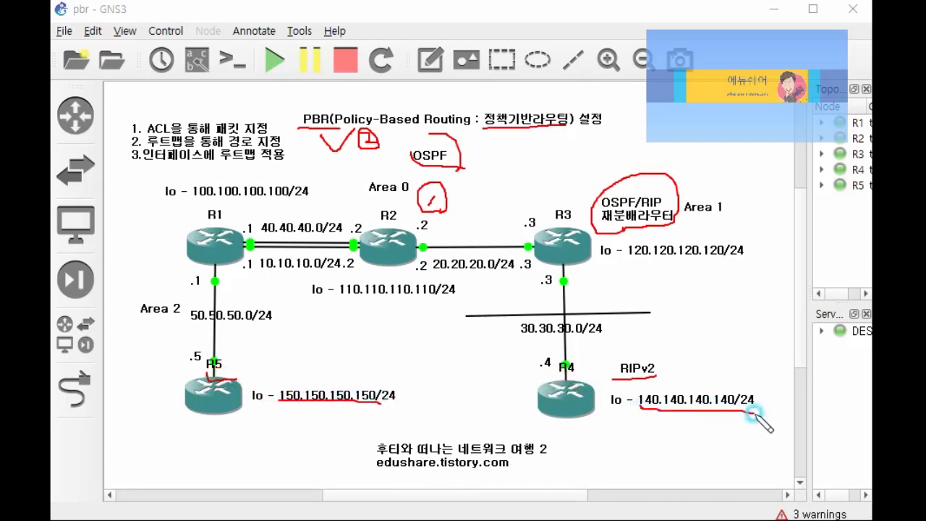
{"action": "mouse_move", "coordinate": [372, 414]}
{"action": "left_mouse_down"}
{"action": "mouse_move", "coordinate": [594, 436]}
{"action": "mouse_move", "coordinate": [664, 421]}
{"action": "left_mouse_up"}
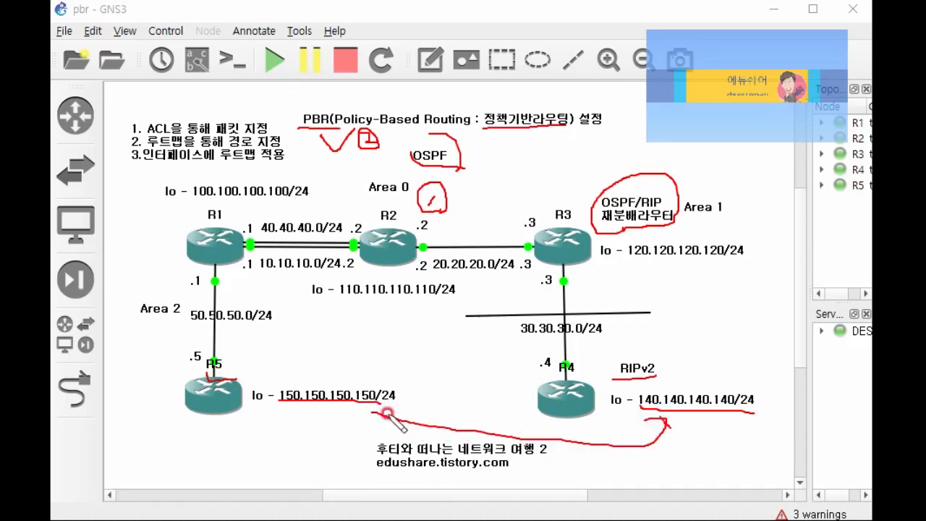
{"action": "left_click_drag", "start_coordinate": [378, 413], "coordinate": [408, 405]}
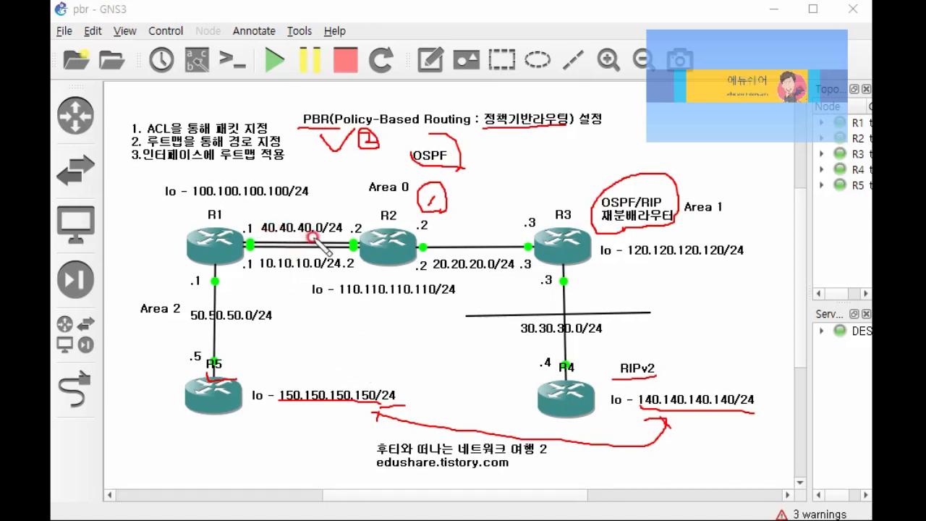
{"action": "mouse_move", "coordinate": [353, 229]}
{"action": "left_mouse_down"}
{"action": "mouse_move", "coordinate": [367, 210]}
{"action": "mouse_move", "coordinate": [362, 232]}
{"action": "left_mouse_up"}
{"action": "left_click_drag", "start_coordinate": [254, 215], "coordinate": [339, 204]}
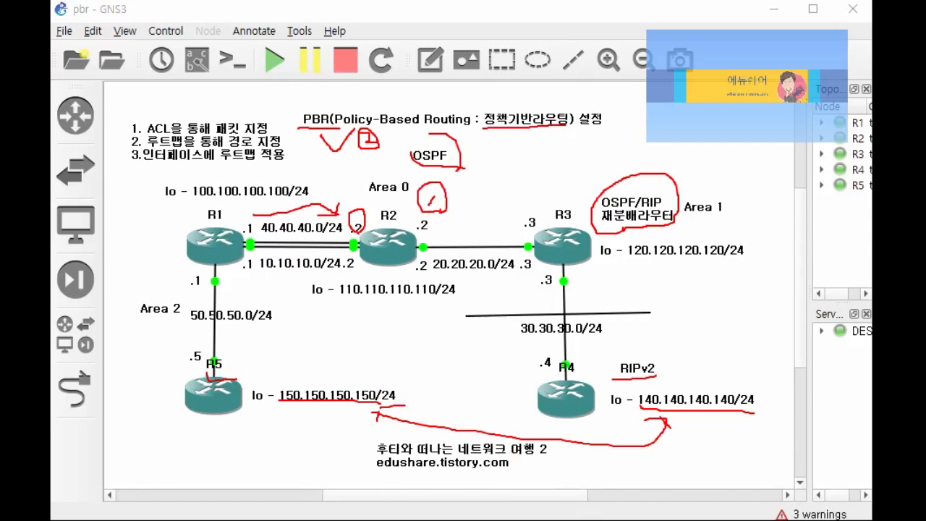
{"action": "key", "text": "Escape"}
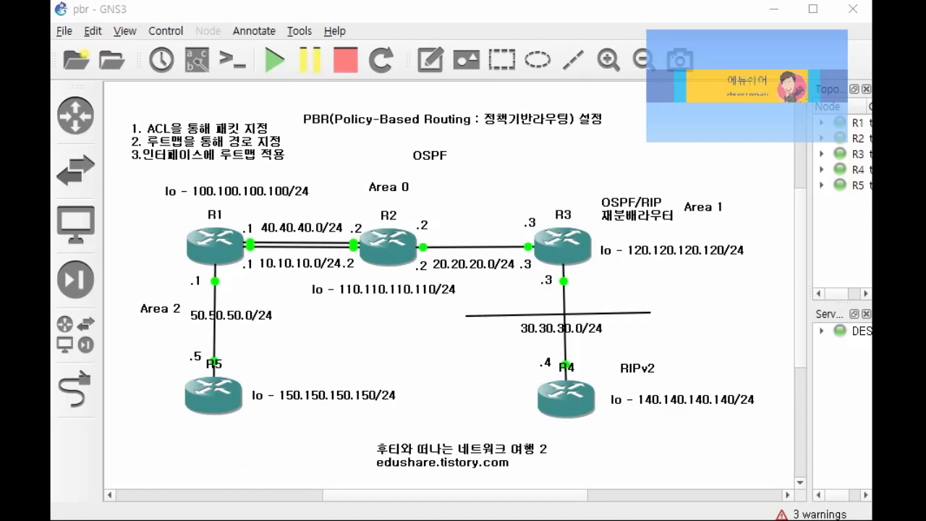
Step: Open R1's console and try to trace the route to 140.140.140.140 with source 150.150.150.150
{"action": "left_click", "coordinate": [221, 259]}
{"action": "right_click", "coordinate": [220, 253]}
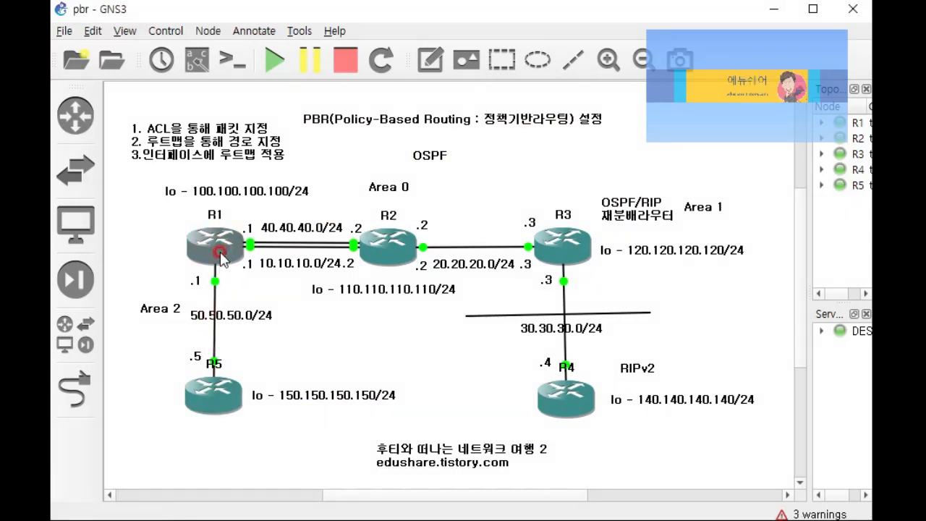
{"action": "double_click", "coordinate": [221, 255]}
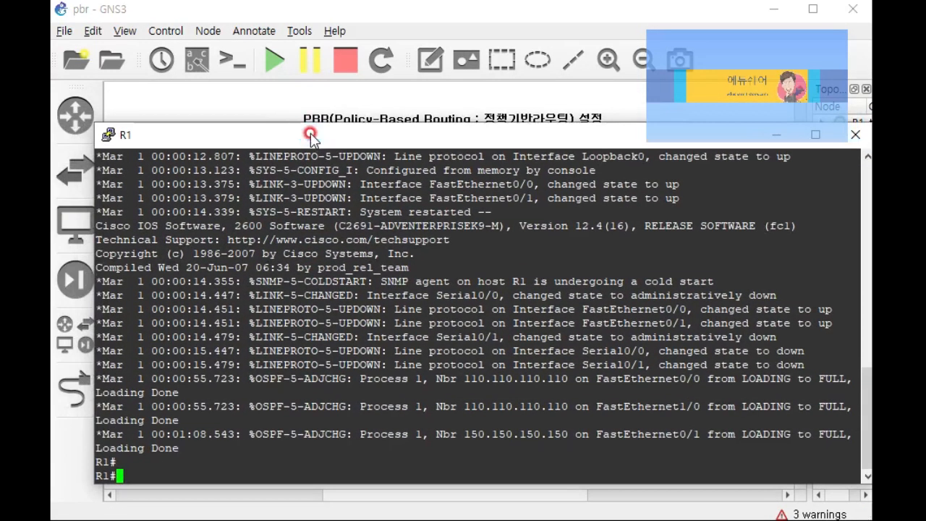
{"action": "type", "text": "trace"}
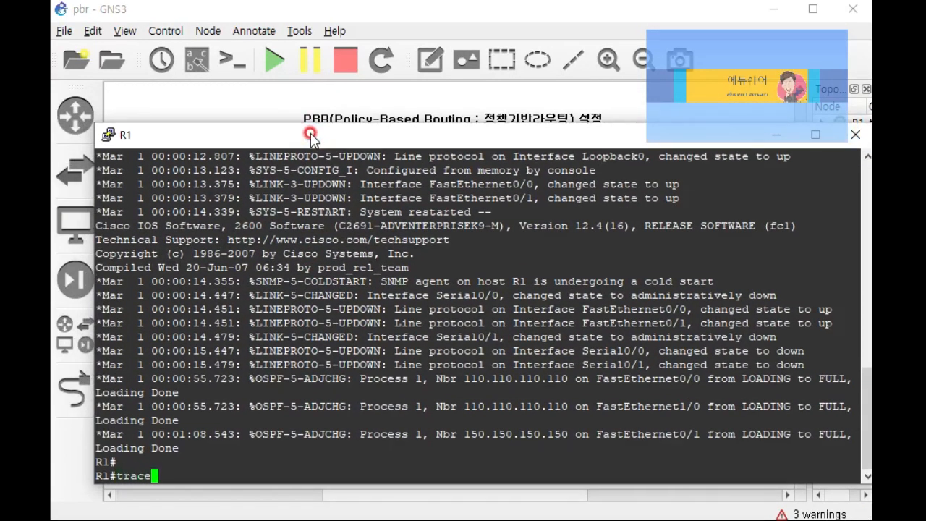
{"action": "type", "text": "route 1"}
{"action": "type", "text": "40.140.140.140"}
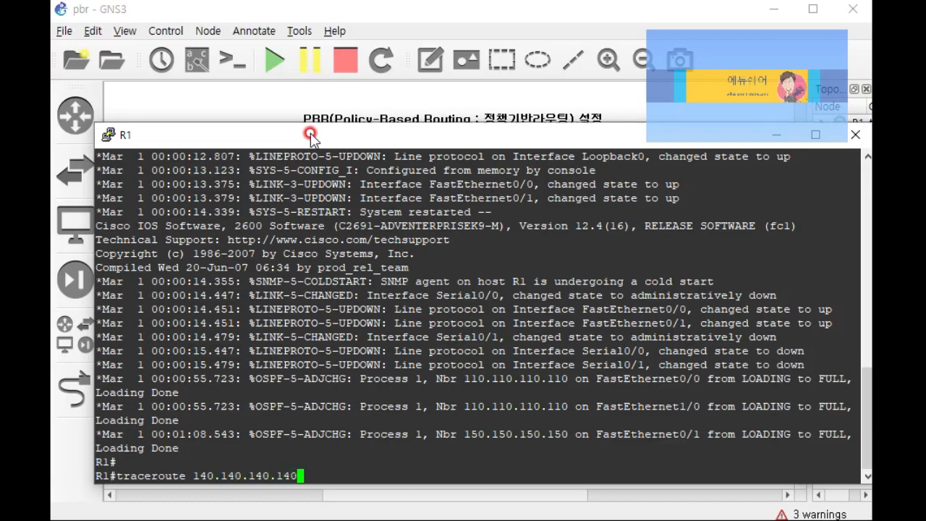
{"action": "type", "text": " source "}
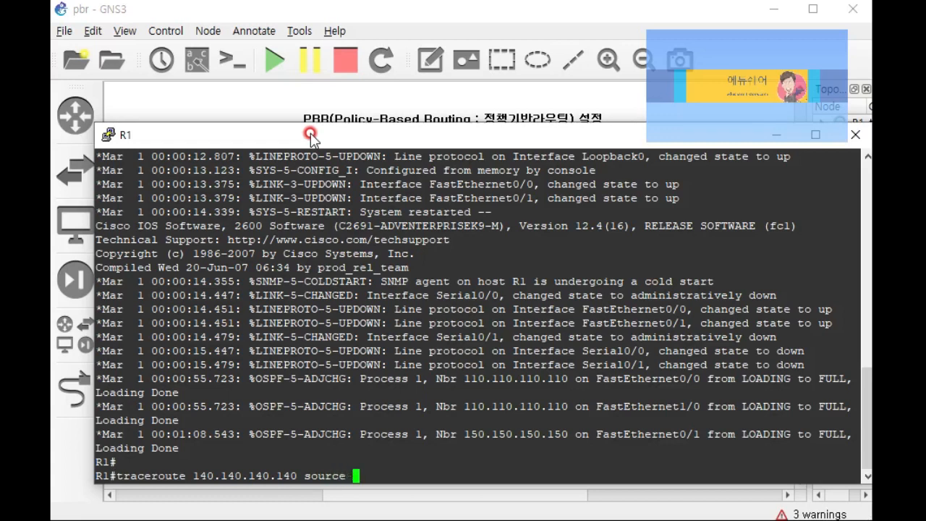
{"action": "type", "text": "150.150.150.150"}
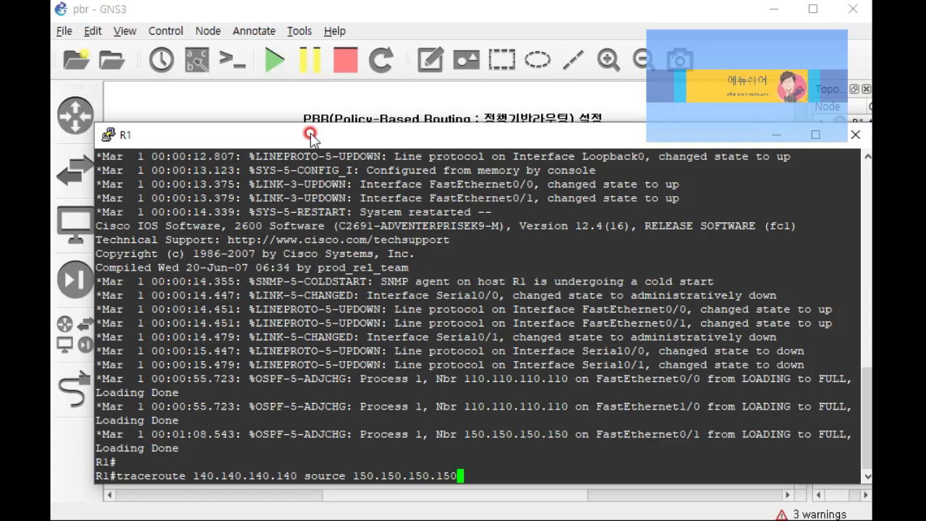
{"action": "key", "text": "Return"}
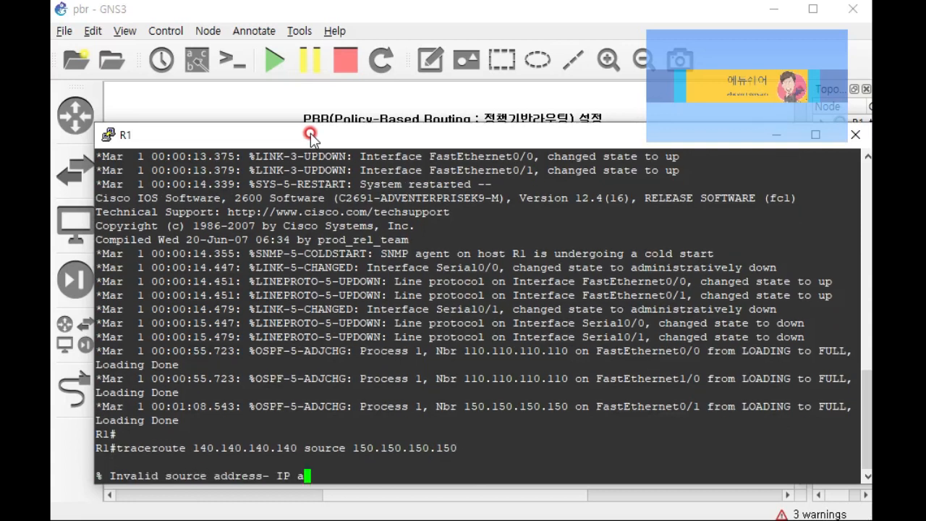
Step: Check the source and destination addresses in R1's traceroute command, and close R1's console
{"action": "left_click_drag", "start_coordinate": [354, 434], "coordinate": [455, 428]}
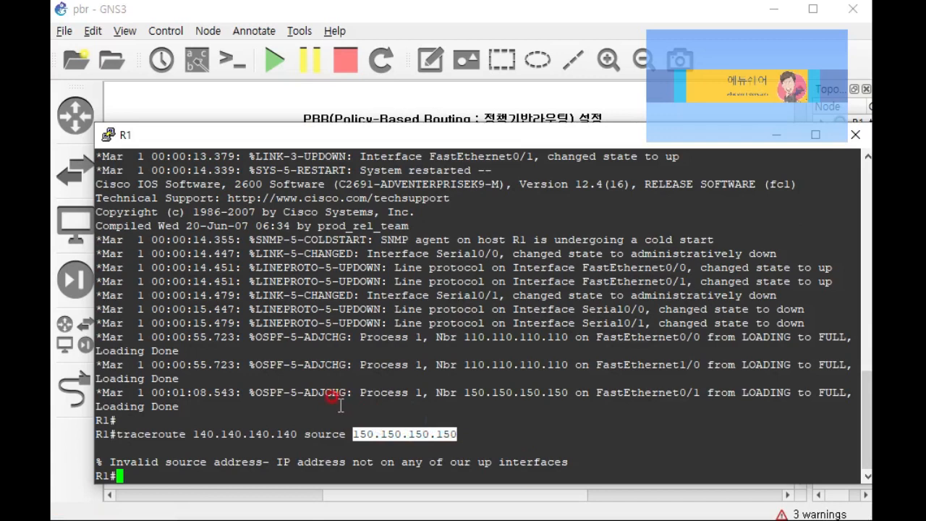
{"action": "left_click_drag", "start_coordinate": [193, 433], "coordinate": [290, 434]}
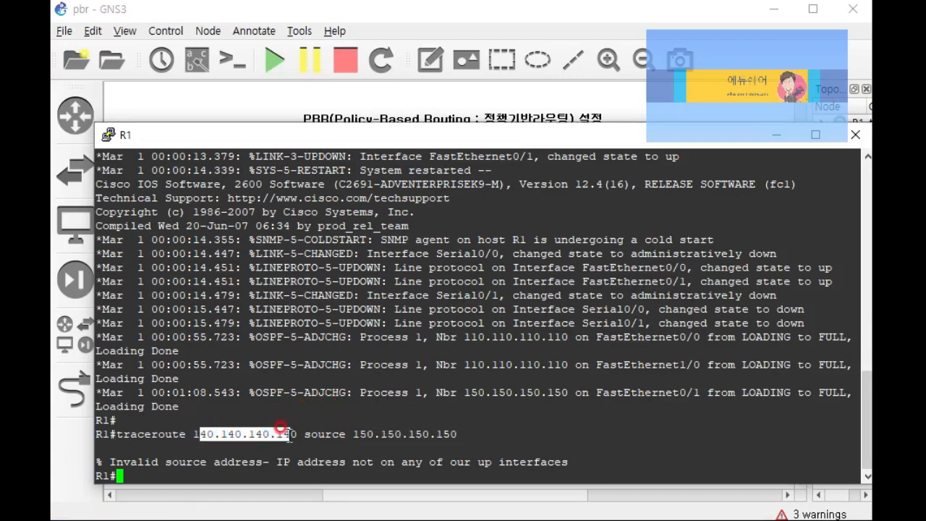
{"action": "left_click", "coordinate": [328, 436]}
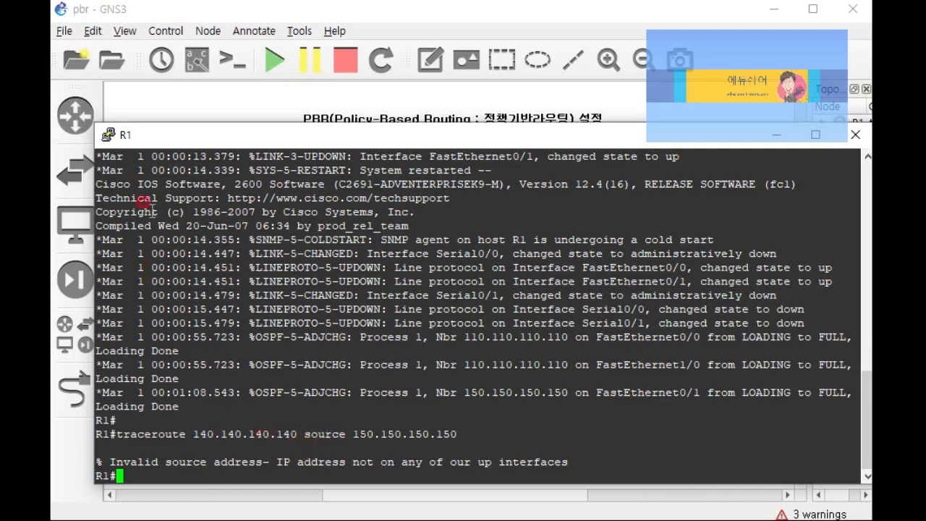
{"action": "left_click", "coordinate": [623, 186]}
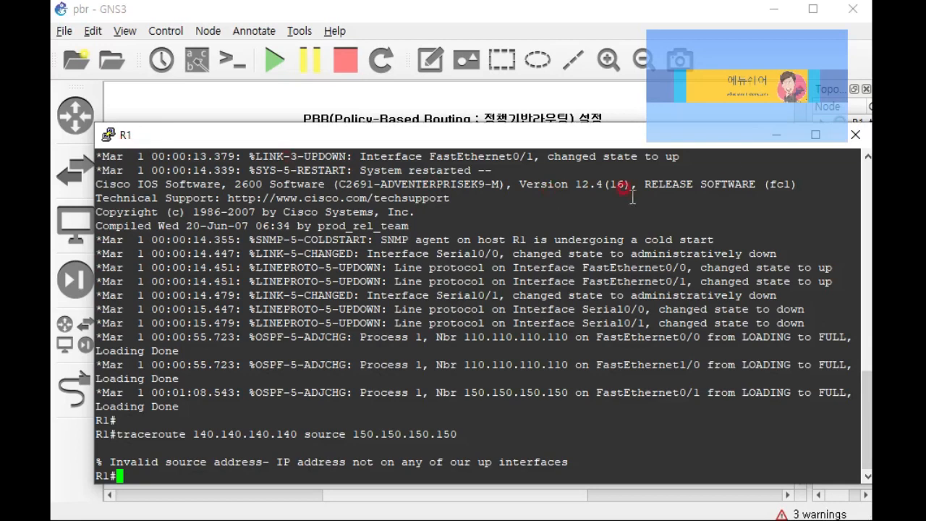
{"action": "left_click", "coordinate": [859, 136]}
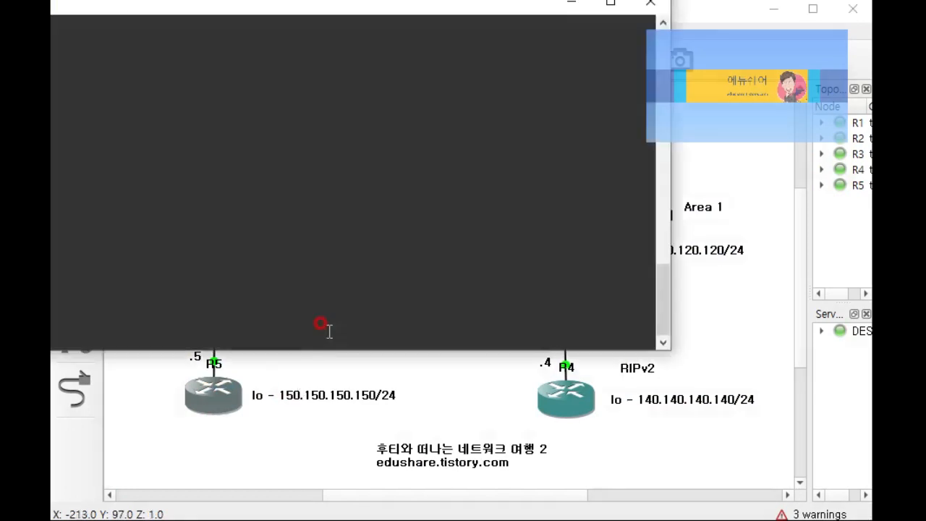
Step: Trace the route to 140.140.140.140 with source 150.150.150.150 from R5's console
{"action": "left_click_drag", "start_coordinate": [0, 5], "coordinate": [206, 116]}
{"action": "type", "text": "end"}
{"action": "key", "text": "Up"}
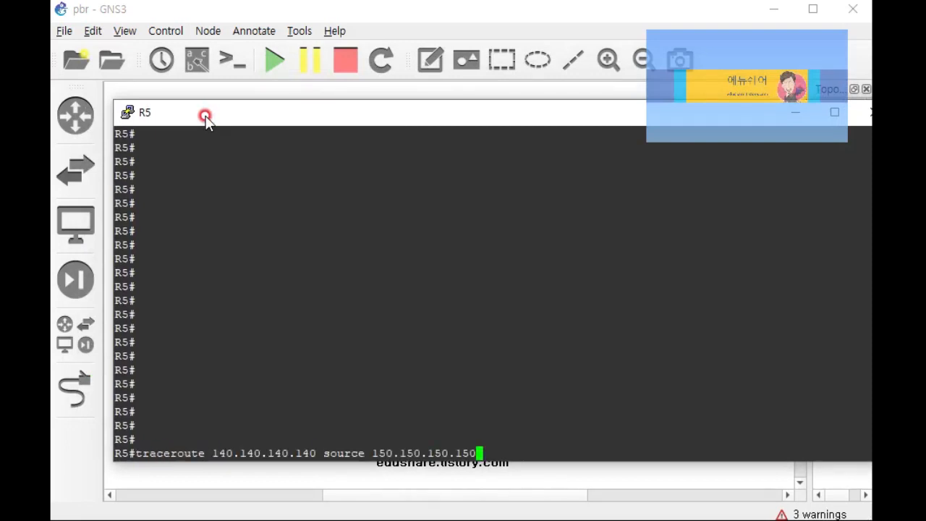
{"action": "key", "text": "Return"}
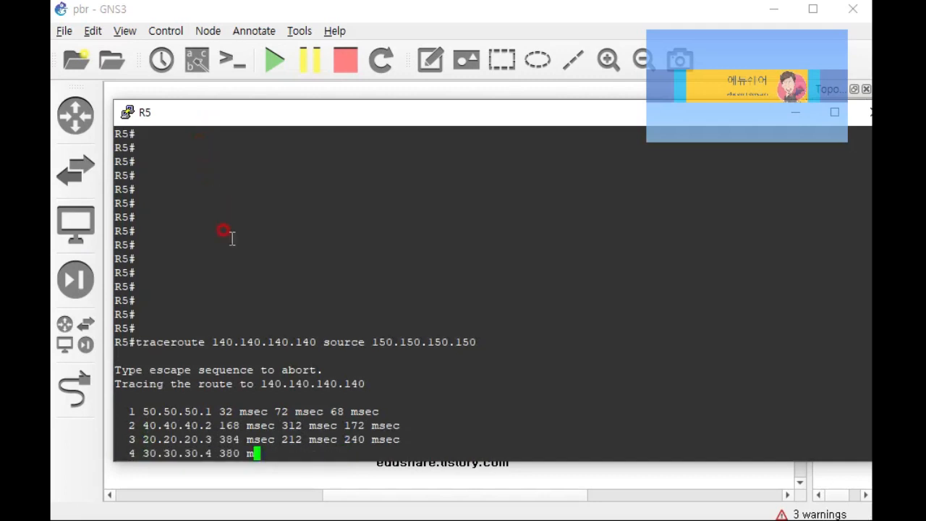
Step: Compare the hops of R5's traceroute, especially the second one, with the R1–R2 links in the topology
{"action": "left_click_drag", "start_coordinate": [371, 333], "coordinate": [471, 318]}
{"action": "left_click_drag", "start_coordinate": [210, 330], "coordinate": [317, 331]}
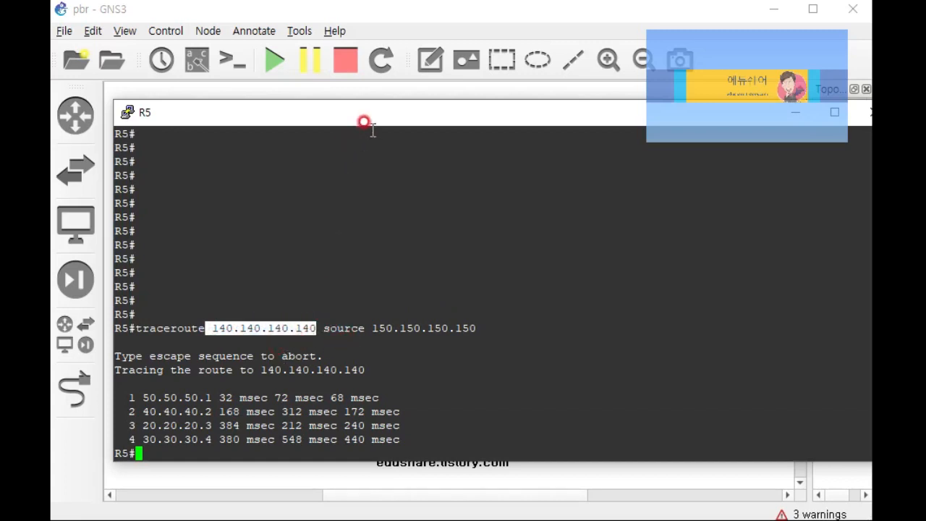
{"action": "left_click_drag", "start_coordinate": [377, 119], "coordinate": [657, 88]}
{"action": "left_click_drag", "start_coordinate": [420, 374], "coordinate": [469, 367]}
{"action": "left_click", "coordinate": [496, 367]}
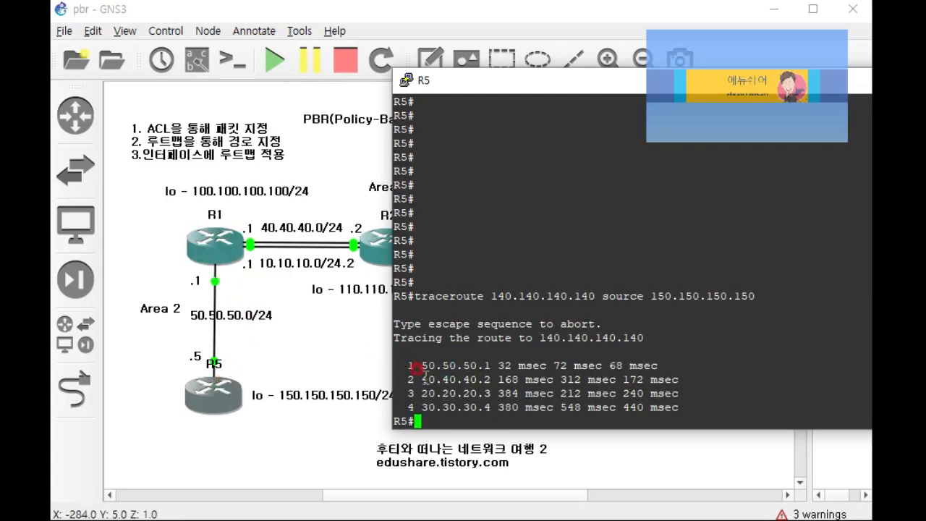
{"action": "left_click_drag", "start_coordinate": [418, 377], "coordinate": [483, 371]}
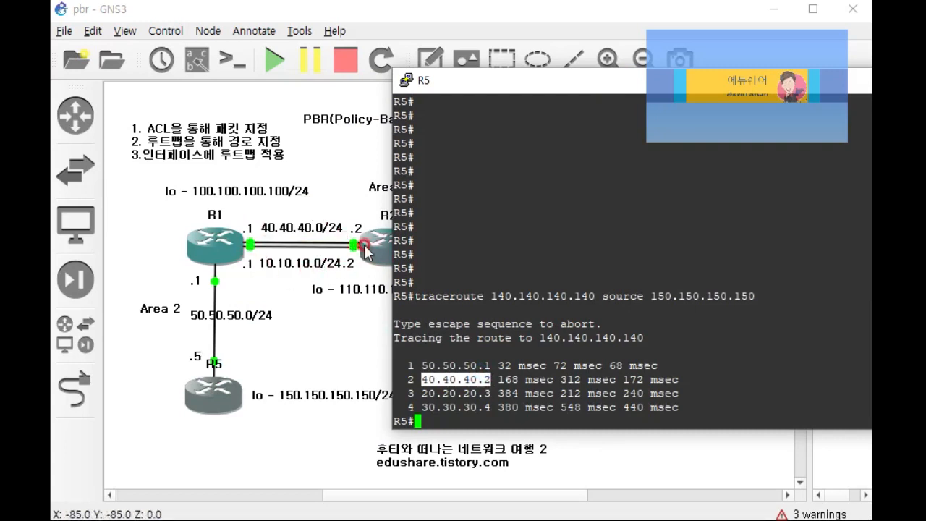
{"action": "left_click_drag", "start_coordinate": [413, 371], "coordinate": [492, 377]}
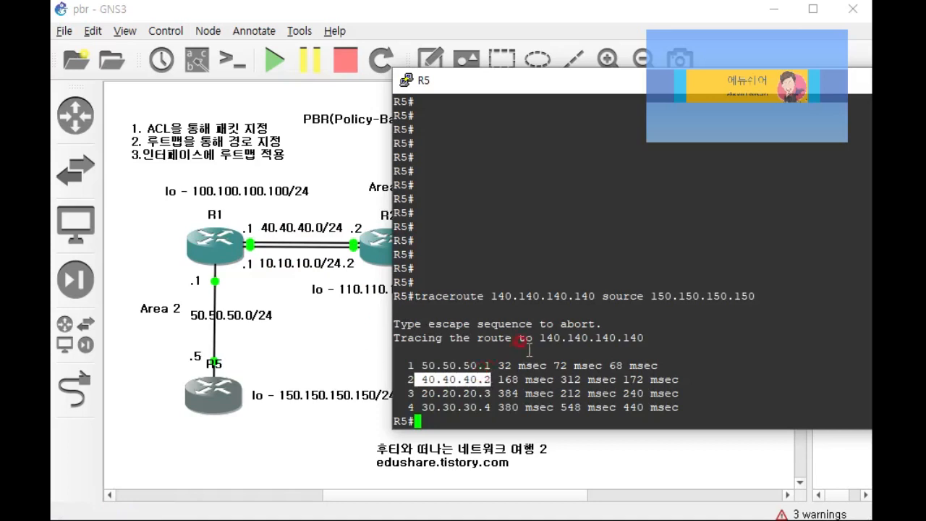
{"action": "left_click_drag", "start_coordinate": [485, 295], "coordinate": [602, 296]}
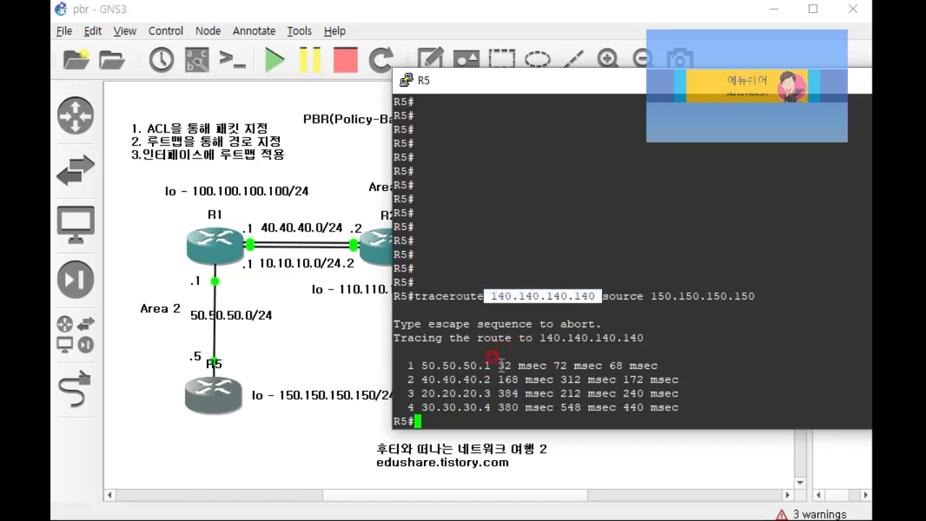
{"action": "left_click", "coordinate": [443, 412]}
Step: Display R5's IP routing table with sh ip ro and examine the route entry for the 140.140.140.0 network
{"action": "left_click_drag", "start_coordinate": [546, 89], "coordinate": [265, 82]}
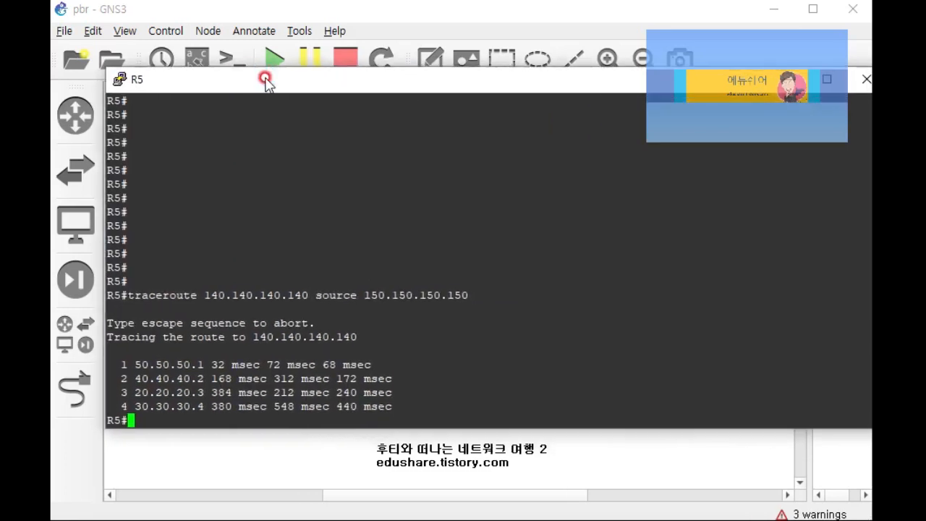
{"action": "type", "text": "sh ip ro"}
{"action": "key", "text": "Return"}
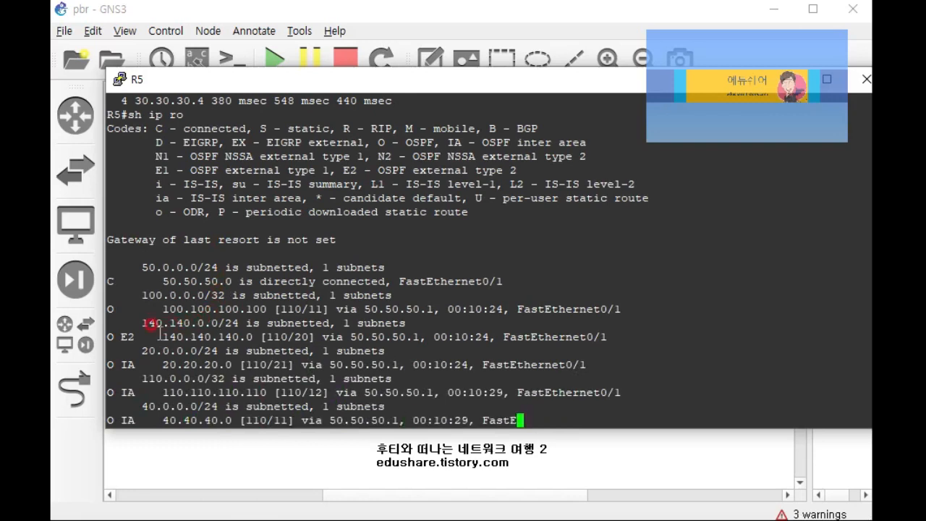
{"action": "left_click_drag", "start_coordinate": [144, 295], "coordinate": [237, 295]}
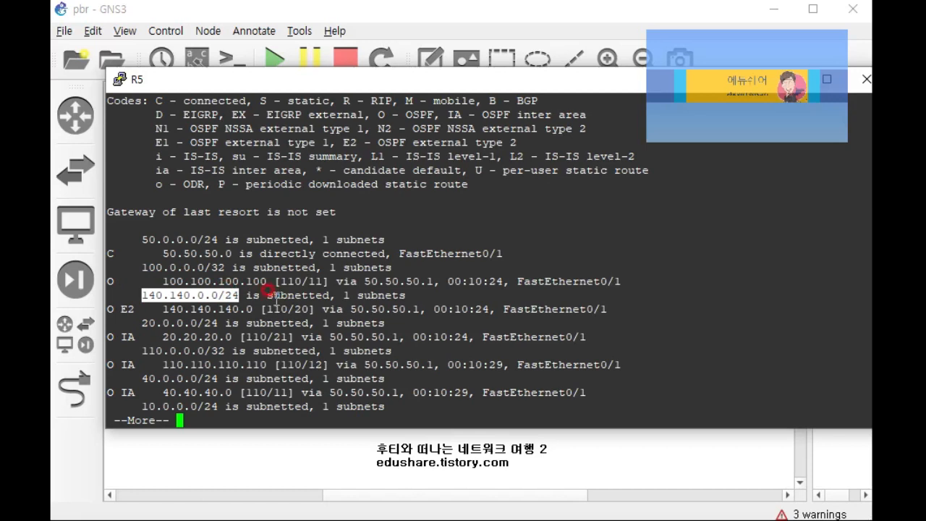
Step: Examine the metric and the O E2 route type of the 140.140.140.0 entry, and display the rest of R5's routing table
{"action": "left_click_drag", "start_coordinate": [233, 309], "coordinate": [341, 310]}
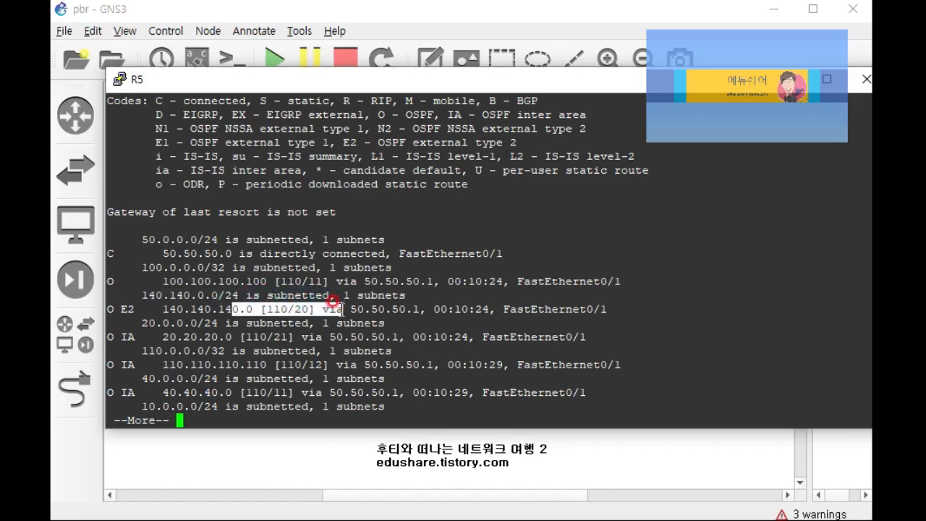
{"action": "key", "text": "space"}
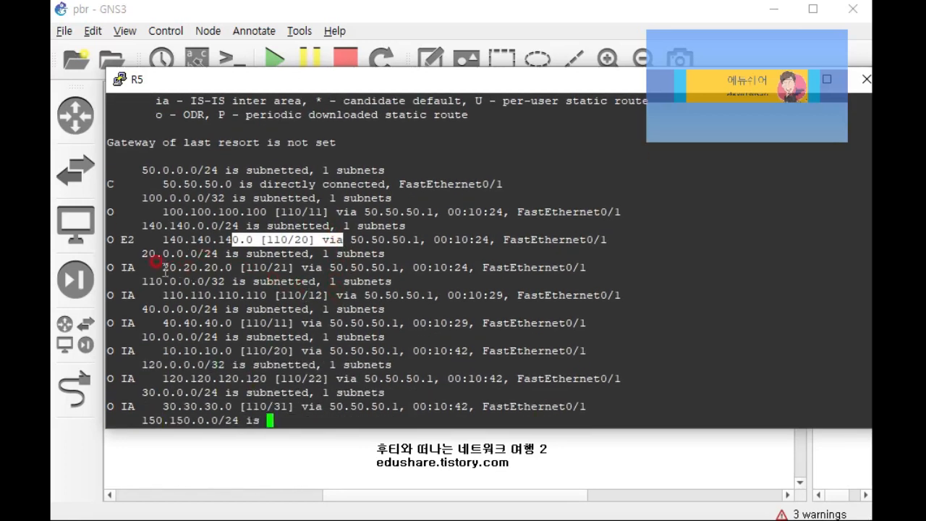
{"action": "left_click", "coordinate": [110, 200]}
{"action": "left_click_drag", "start_coordinate": [121, 211], "coordinate": [134, 208]}
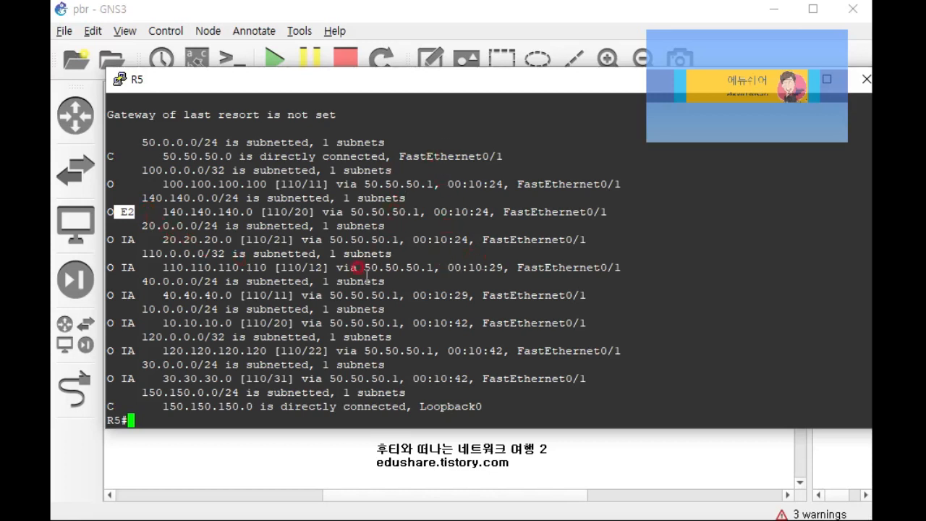
Step: Recheck the second hop in R5's traceroute output, and minimise R5's console to get back to the topology
{"action": "scroll", "coordinate": [367, 273], "scroll_direction": "up", "scroll_amount": 4}
{"action": "scroll", "coordinate": [203, 261], "scroll_direction": "up", "scroll_amount": 4}
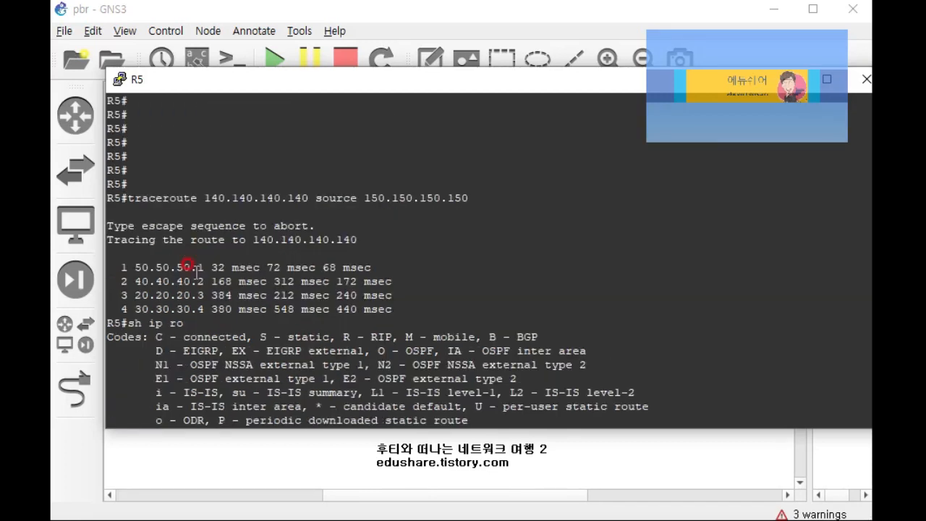
{"action": "left_click_drag", "start_coordinate": [135, 282], "coordinate": [209, 284]}
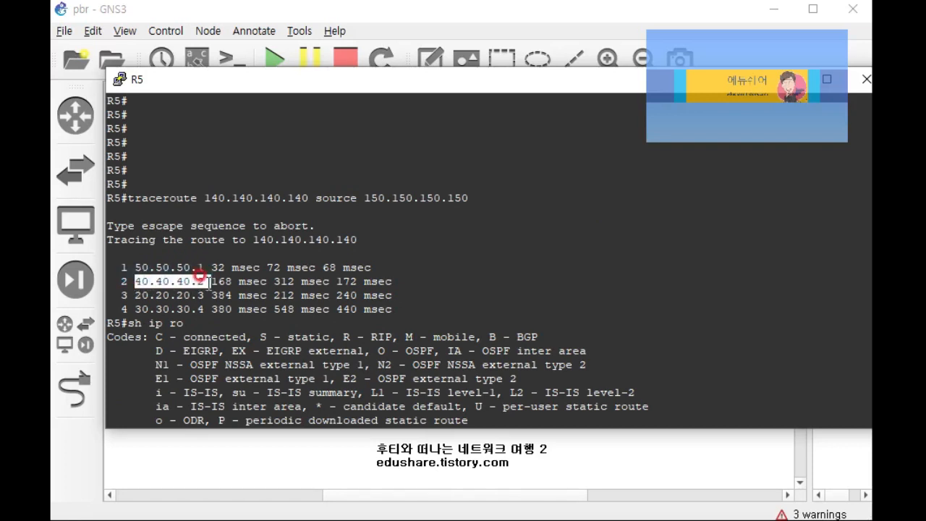
{"action": "scroll", "coordinate": [219, 297], "scroll_direction": "down", "scroll_amount": 2}
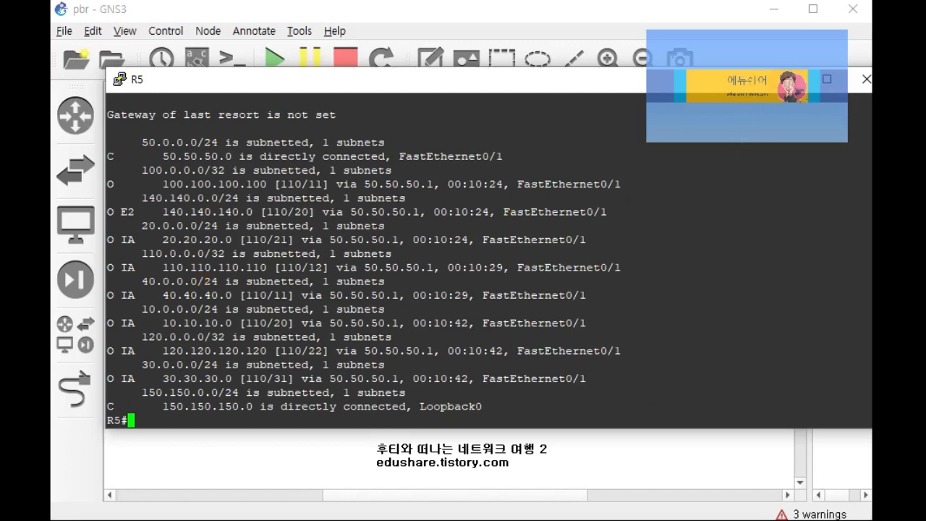
{"action": "left_click_drag", "start_coordinate": [748, 84], "coordinate": [711, 90]}
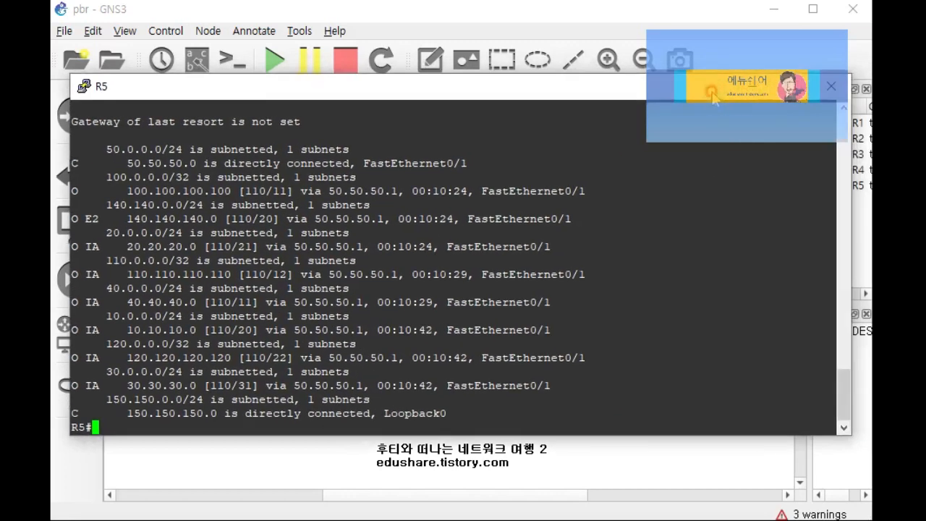
{"action": "left_click", "coordinate": [754, 89]}
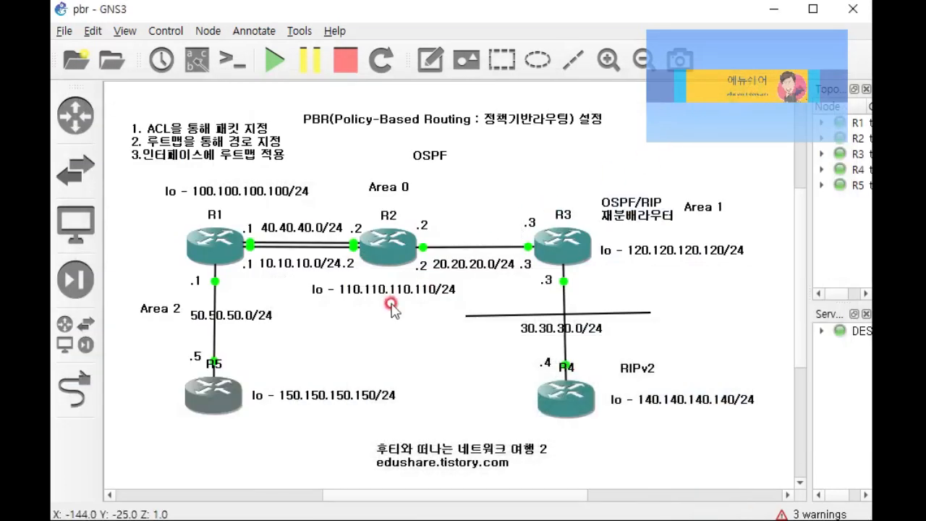
{"action": "left_click", "coordinate": [368, 327]}
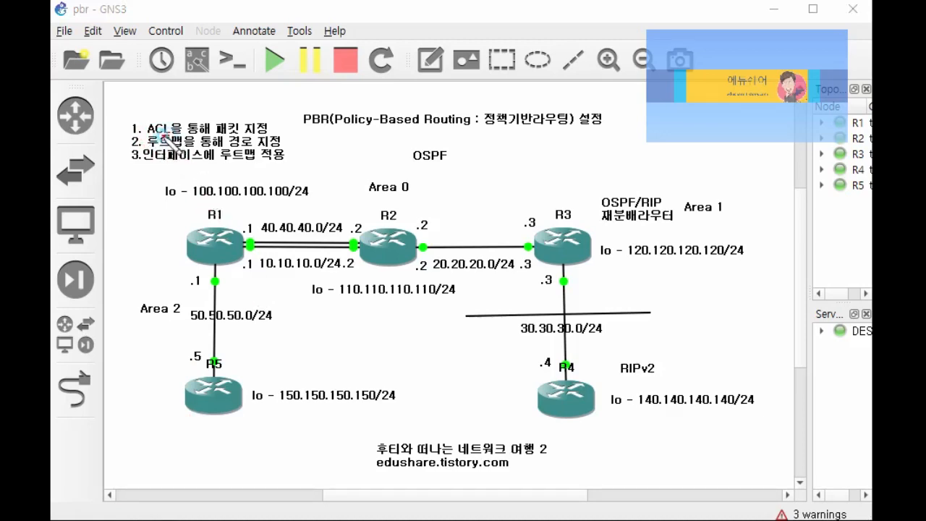
Step: Underline the three PBR configuration notes and the loopback addresses of R5 and R4 on the topology
{"action": "left_click_drag", "start_coordinate": [147, 136], "coordinate": [274, 133]}
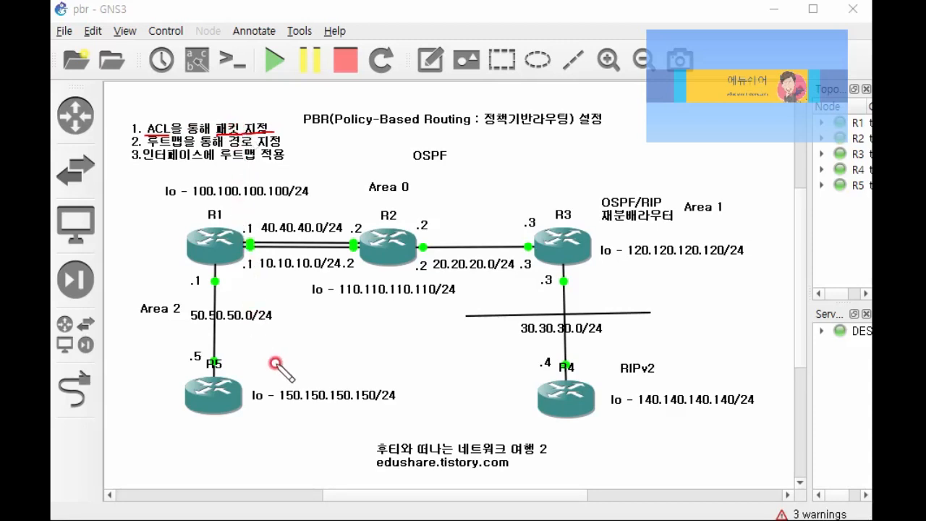
{"action": "left_click_drag", "start_coordinate": [282, 405], "coordinate": [372, 406]}
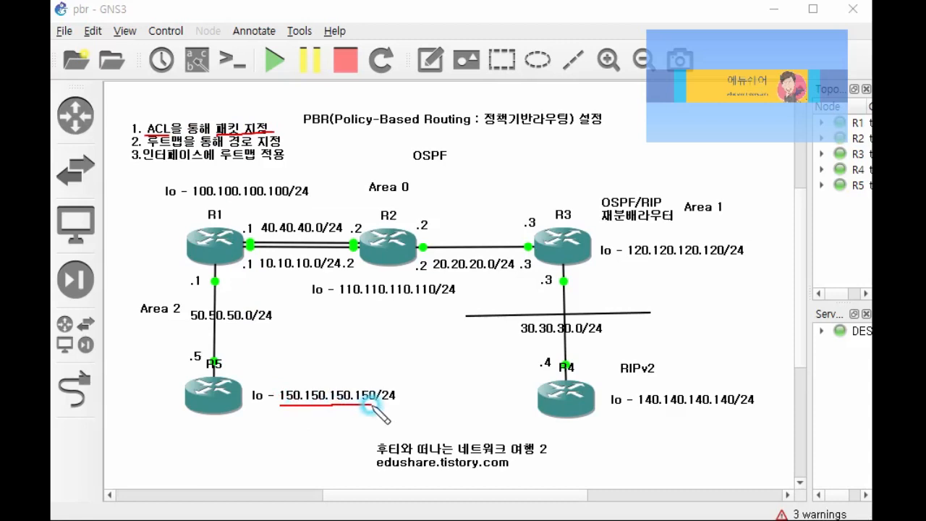
{"action": "left_click_drag", "start_coordinate": [640, 409], "coordinate": [735, 411]}
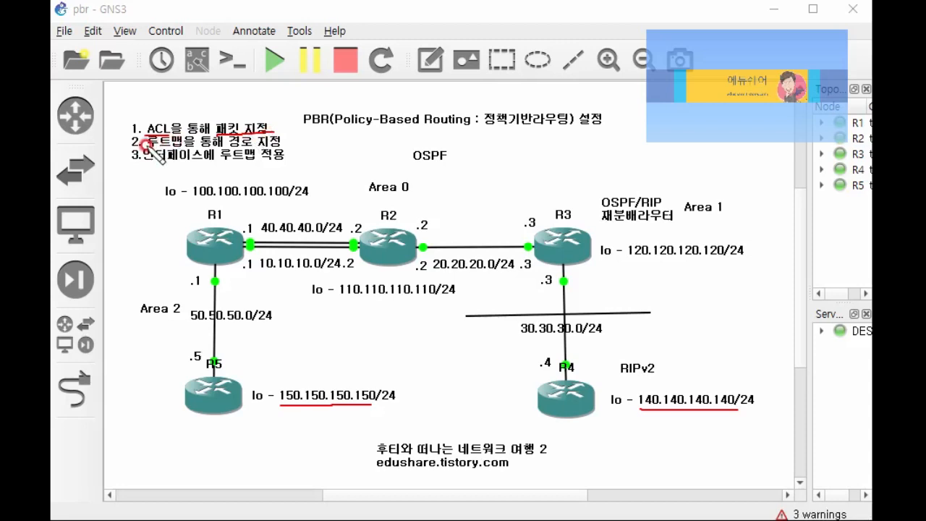
{"action": "left_click_drag", "start_coordinate": [153, 149], "coordinate": [286, 150]}
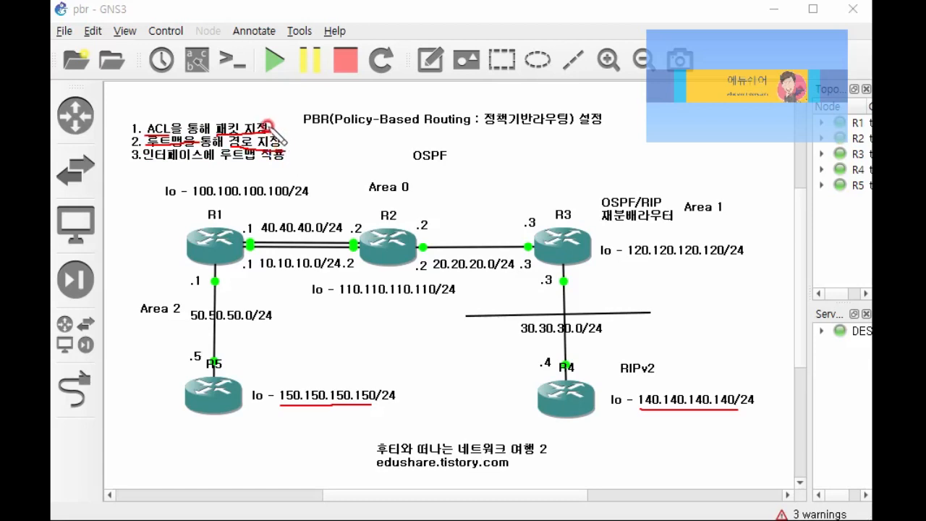
{"action": "mouse_move", "coordinate": [260, 125]}
{"action": "left_mouse_down"}
{"action": "mouse_move", "coordinate": [265, 102]}
{"action": "mouse_move", "coordinate": [288, 98]}
{"action": "mouse_move", "coordinate": [297, 117]}
{"action": "mouse_move", "coordinate": [281, 139]}
{"action": "mouse_move", "coordinate": [297, 134]}
{"action": "left_mouse_up"}
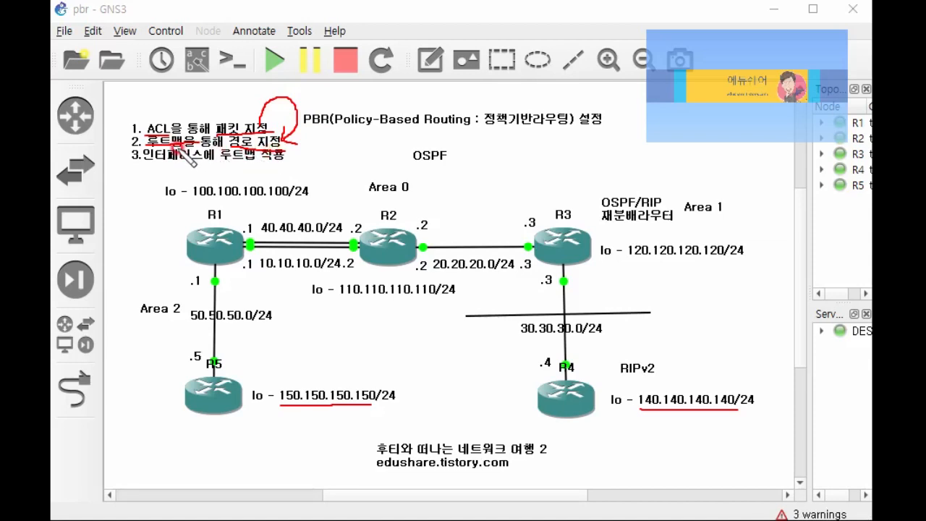
{"action": "left_click_drag", "start_coordinate": [144, 165], "coordinate": [280, 167]}
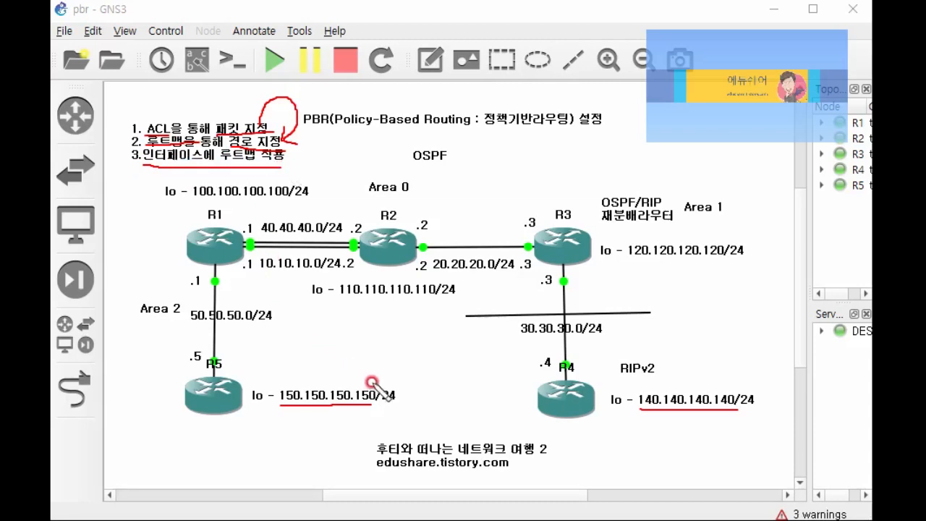
Step: Mark source S, destination D, the path change from 40.40.40.0 to 10.10.10.0 and R1's interface towards R5, and erase all markings
{"action": "mouse_move", "coordinate": [360, 354]}
{"action": "left_mouse_down"}
{"action": "mouse_move", "coordinate": [338, 371]}
{"action": "mouse_move", "coordinate": [354, 383]}
{"action": "mouse_move", "coordinate": [337, 386]}
{"action": "left_mouse_up"}
{"action": "mouse_move", "coordinate": [689, 387]}
{"action": "left_mouse_down"}
{"action": "mouse_move", "coordinate": [697, 357]}
{"action": "mouse_move", "coordinate": [714, 391]}
{"action": "mouse_move", "coordinate": [680, 385]}
{"action": "left_mouse_up"}
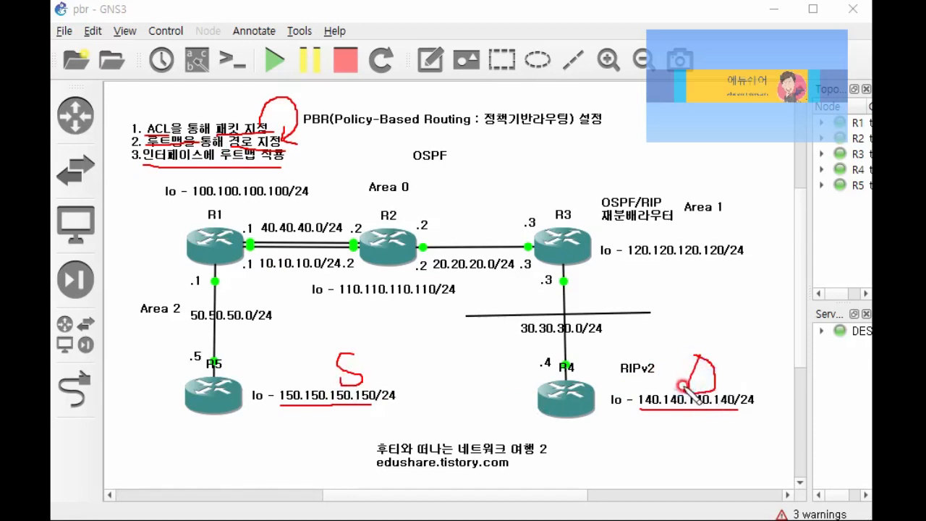
{"action": "mouse_move", "coordinate": [268, 218]}
{"action": "left_mouse_down"}
{"action": "mouse_move", "coordinate": [319, 209]}
{"action": "mouse_move", "coordinate": [323, 217]}
{"action": "mouse_move", "coordinate": [285, 218]}
{"action": "left_mouse_up"}
{"action": "mouse_move", "coordinate": [264, 281]}
{"action": "left_mouse_down"}
{"action": "mouse_move", "coordinate": [278, 298]}
{"action": "mouse_move", "coordinate": [337, 290]}
{"action": "mouse_move", "coordinate": [329, 279]}
{"action": "mouse_move", "coordinate": [349, 291]}
{"action": "left_mouse_up"}
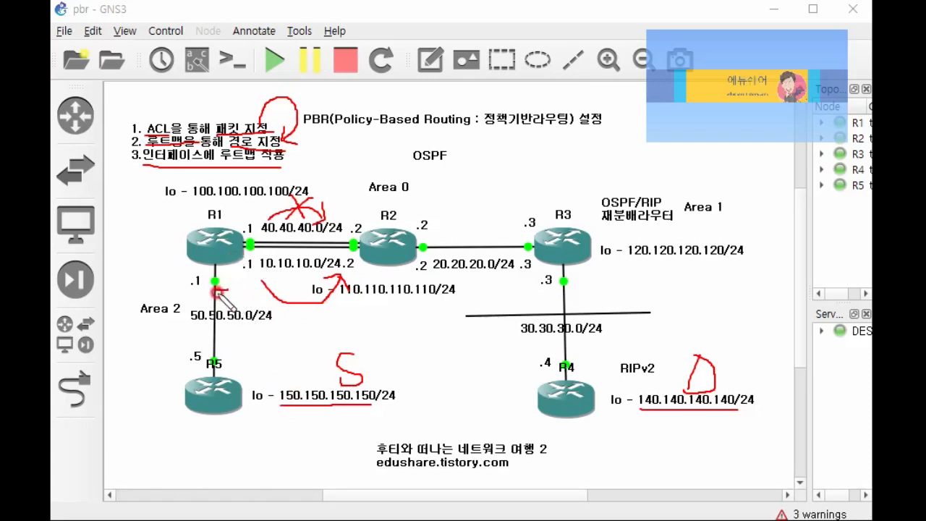
{"action": "mouse_move", "coordinate": [217, 290]}
{"action": "left_mouse_down"}
{"action": "mouse_move", "coordinate": [202, 272]}
{"action": "mouse_move", "coordinate": [238, 269]}
{"action": "mouse_move", "coordinate": [206, 291]}
{"action": "mouse_move", "coordinate": [212, 265]}
{"action": "left_mouse_up"}
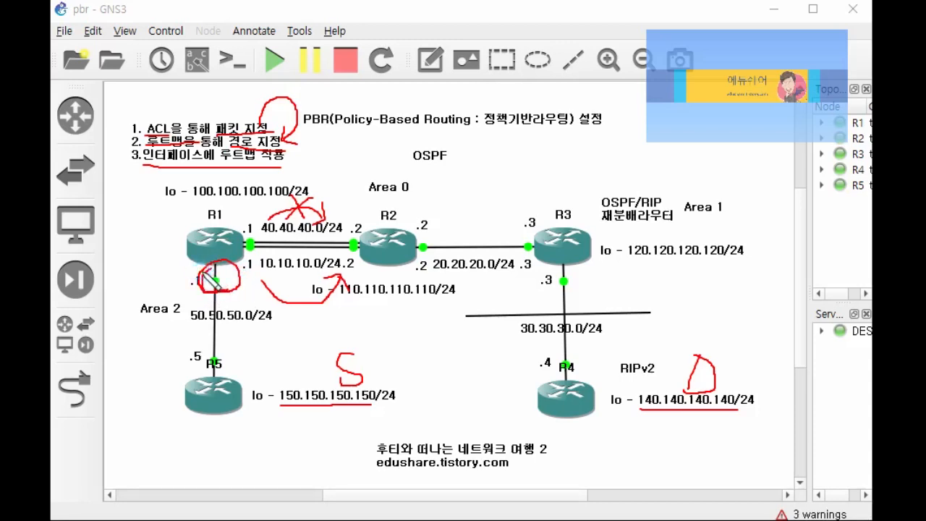
{"action": "mouse_move", "coordinate": [190, 277]}
{"action": "left_mouse_down"}
{"action": "mouse_move", "coordinate": [175, 220]}
{"action": "mouse_move", "coordinate": [186, 230]}
{"action": "left_mouse_up"}
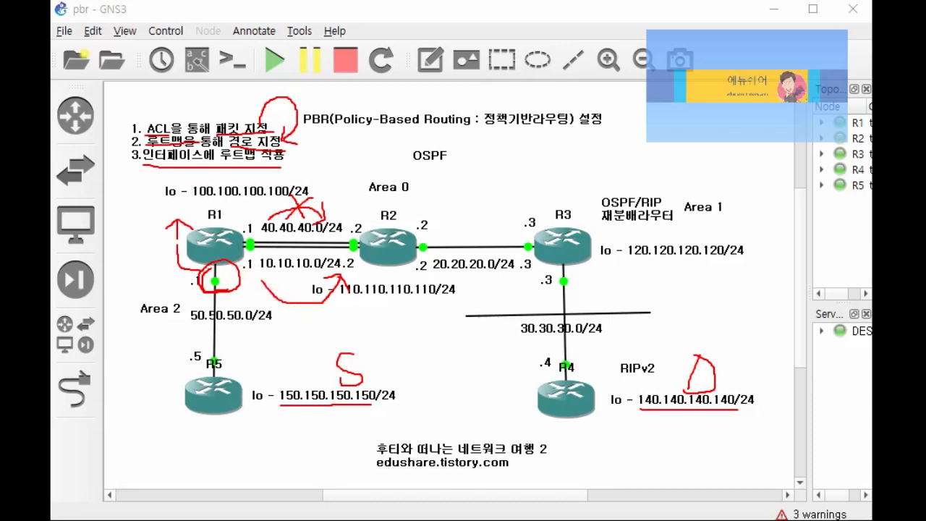
{"action": "key", "text": "Delete"}
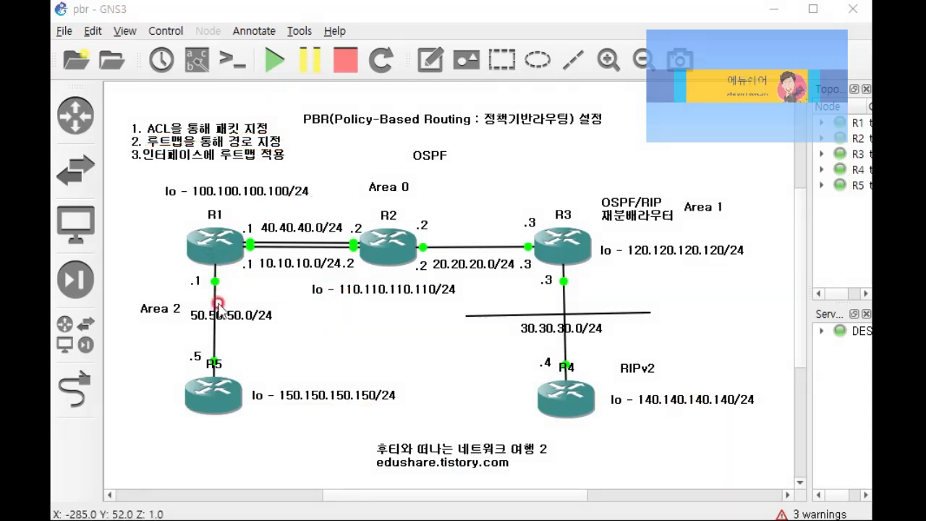
Step: Open R1's console, enter global configuration mode with conf t, and place the window fully in view
{"action": "left_click", "coordinate": [226, 250]}
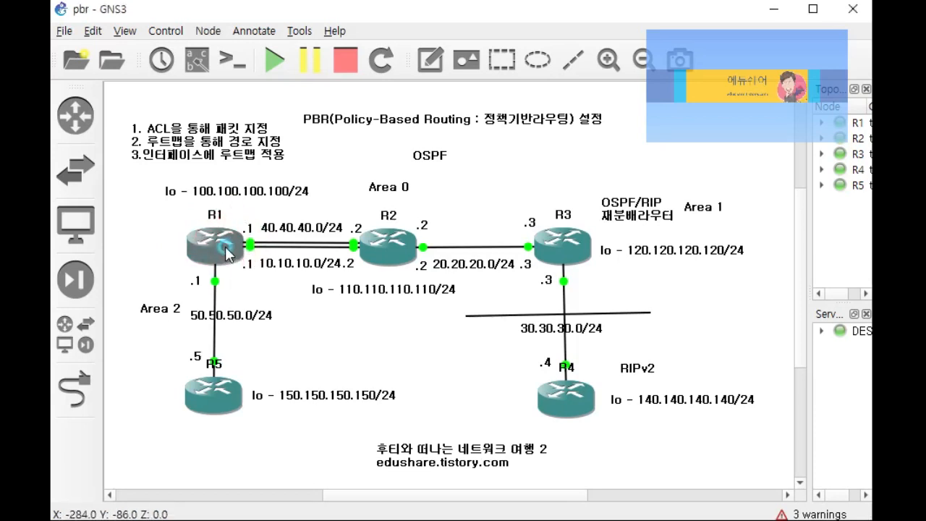
{"action": "double_click", "coordinate": [227, 250]}
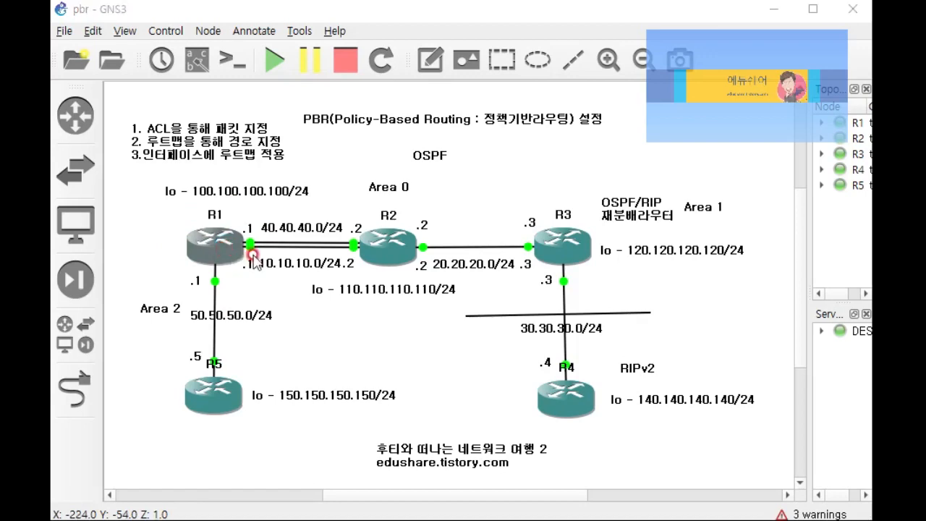
{"action": "left_click_drag", "start_coordinate": [154, 30], "coordinate": [402, 138]}
{"action": "left_click", "coordinate": [402, 137]}
{"action": "type", "text": "conf t"}
{"action": "key", "text": "Return"}
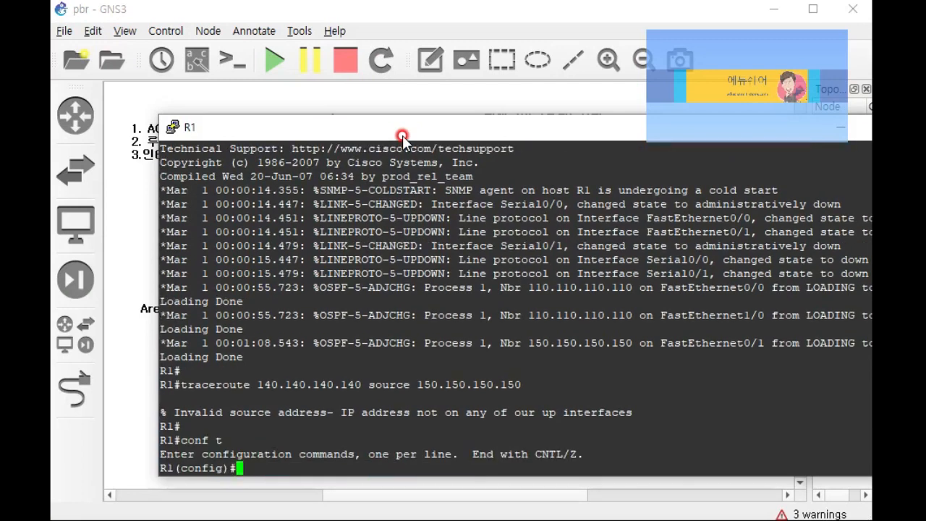
{"action": "left_click_drag", "start_coordinate": [402, 137], "coordinate": [323, 120]}
{"action": "left_click", "coordinate": [323, 116]}
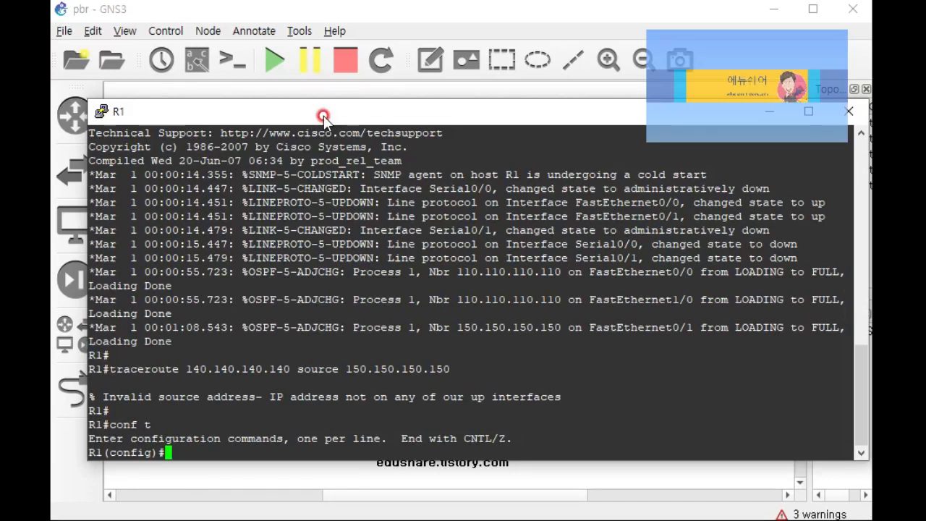
Step: Create an extended named access list called pbrtest on R1
{"action": "type", "text": "ip access-l"}
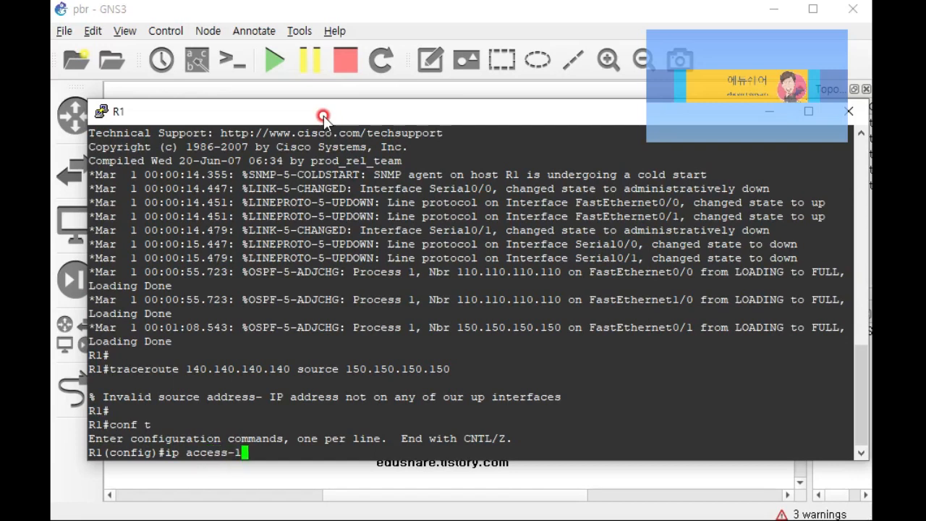
{"action": "type", "text": "ist ex"}
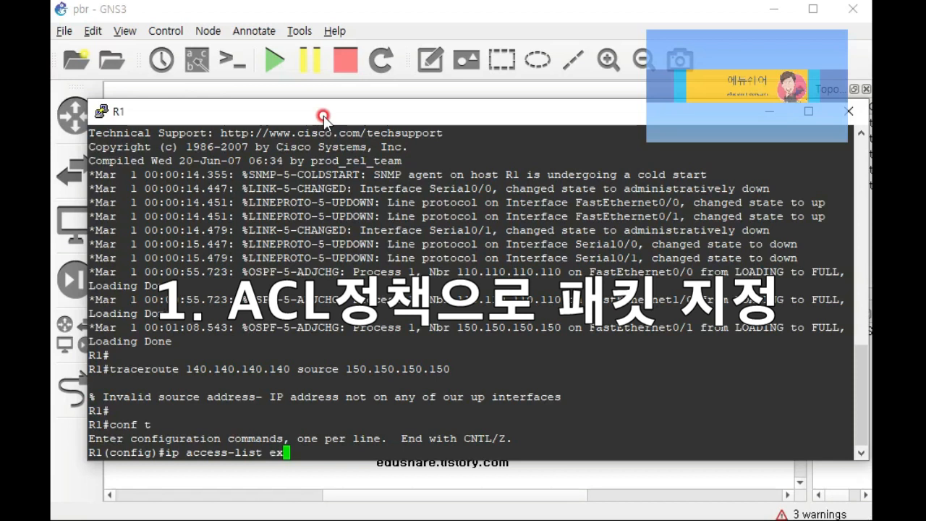
{"action": "type", "text": "tended "}
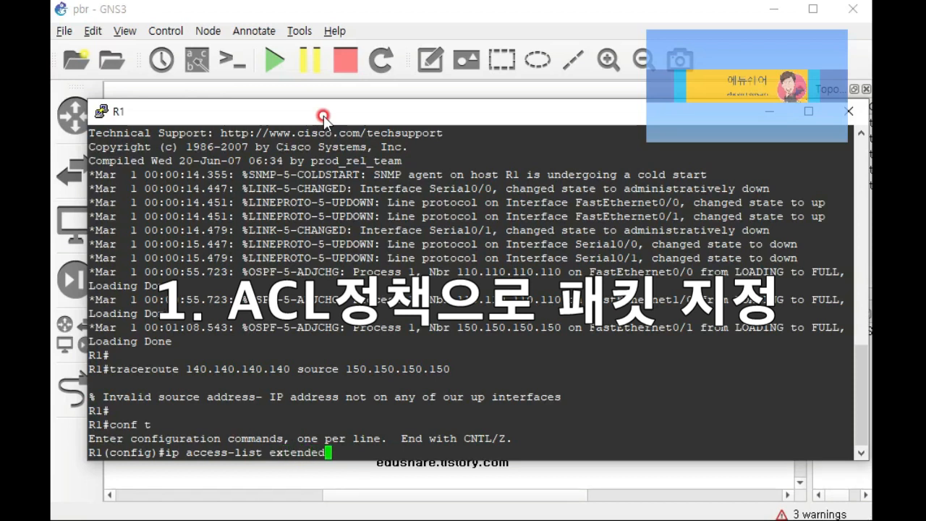
{"action": "type", "text": "p"}
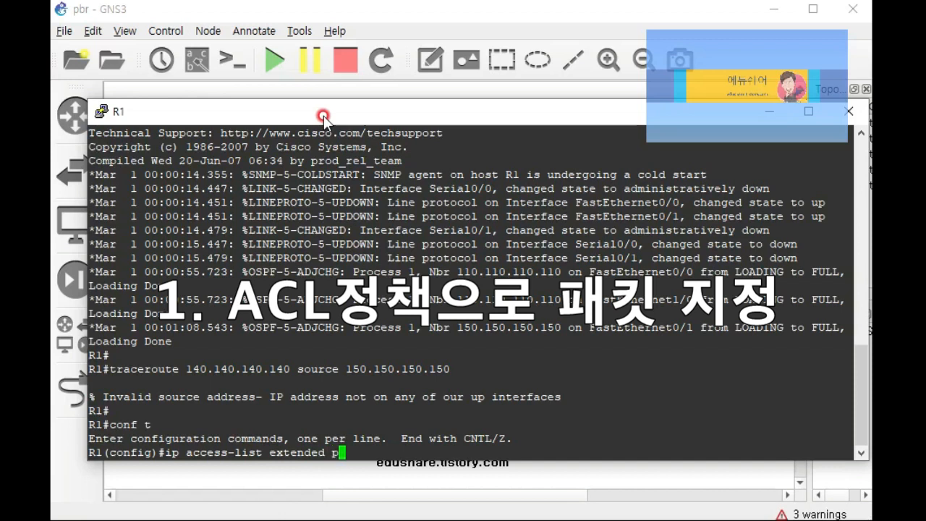
{"action": "type", "text": "brtest"}
{"action": "key", "text": "Return"}
Step: Add an ACL entry to pbrtest permitting IP traffic from host 150.150.150.150 to host 140.140.140.140
{"action": "type", "text": "permit"}
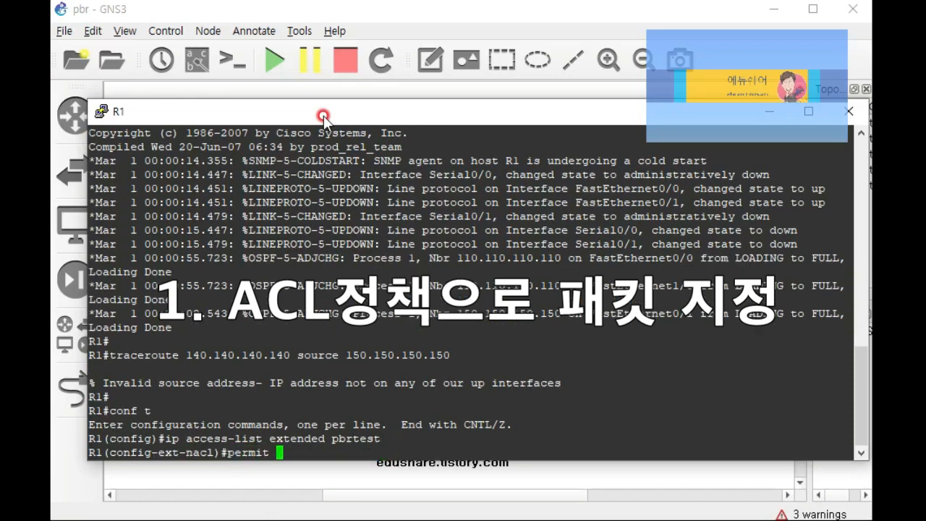
{"action": "mouse_move", "coordinate": [323, 116]}
{"action": "left_mouse_down"}
{"action": "mouse_move", "coordinate": [532, 128]}
{"action": "mouse_move", "coordinate": [329, 108]}
{"action": "left_mouse_up"}
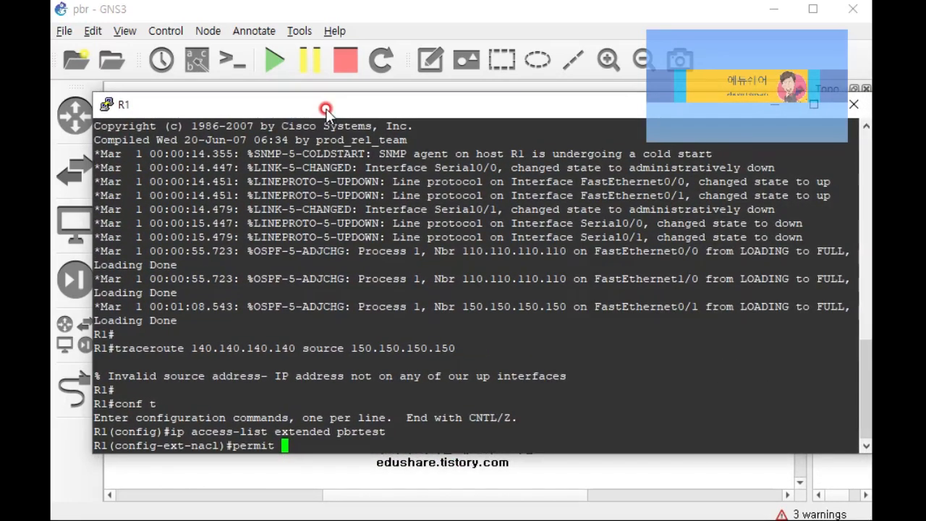
{"action": "type", "text": "ip host 150.150"}
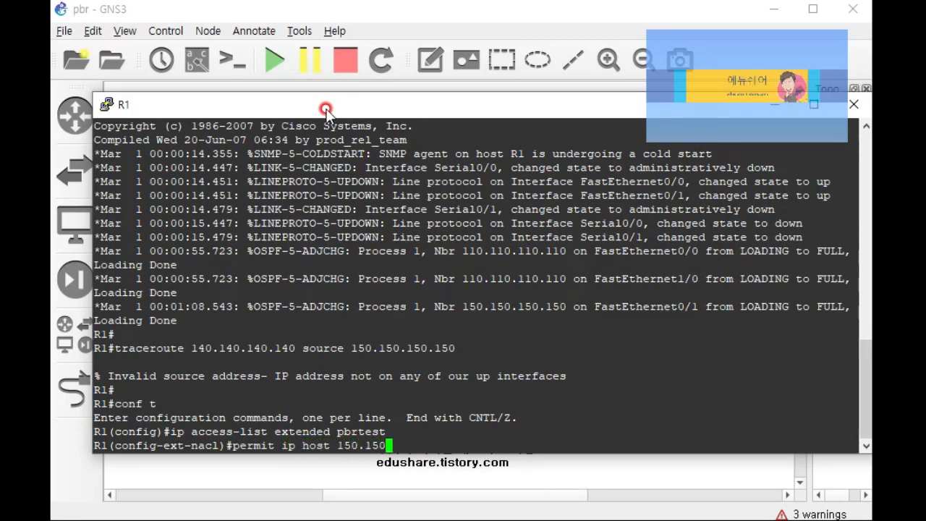
{"action": "type", "text": ".150.150"}
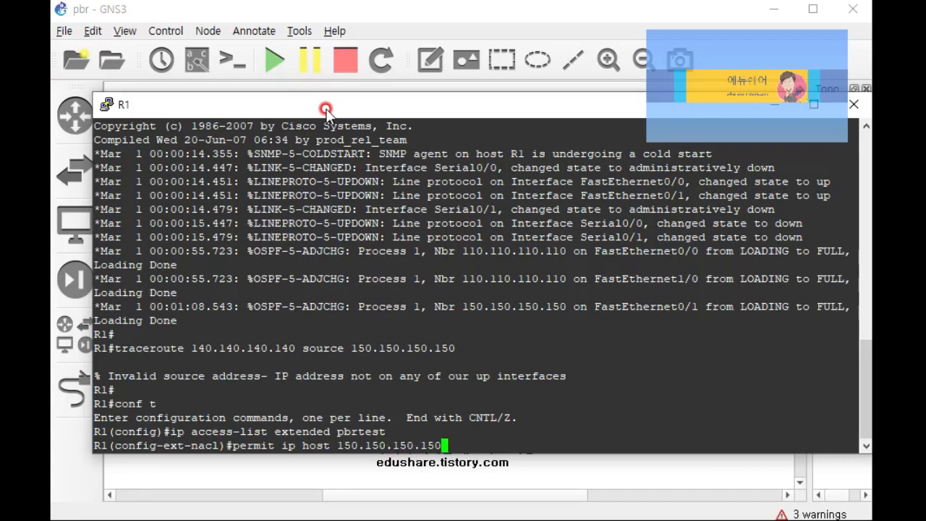
{"action": "type", "text": " host 140.140.14"}
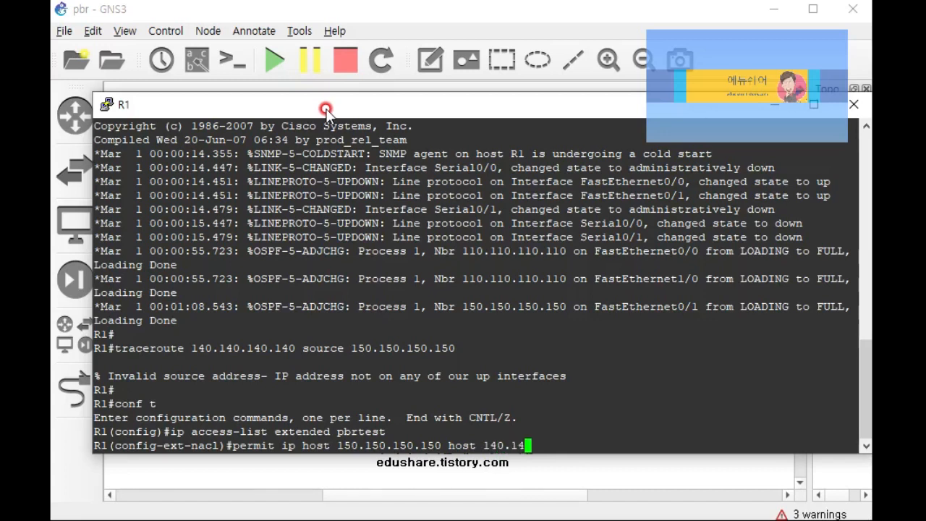
{"action": "type", "text": "0.140"}
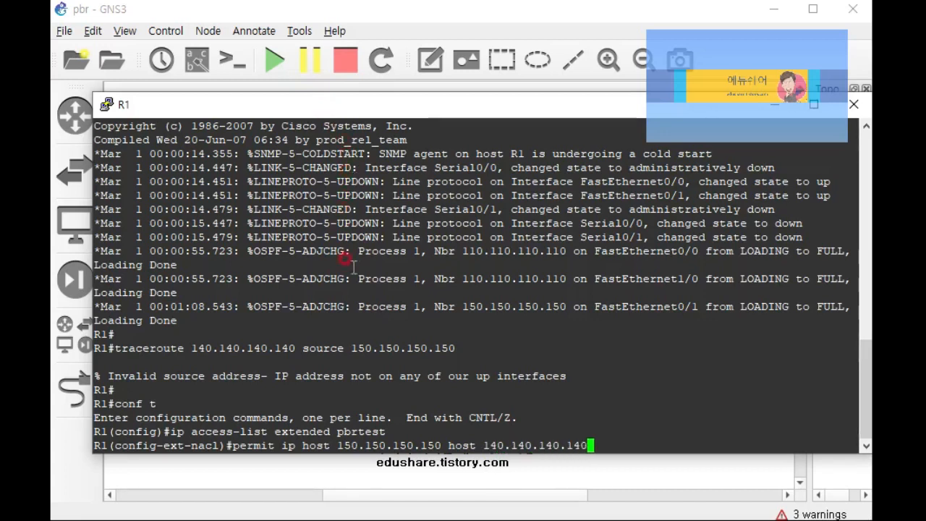
{"action": "left_click_drag", "start_coordinate": [339, 447], "coordinate": [435, 447]}
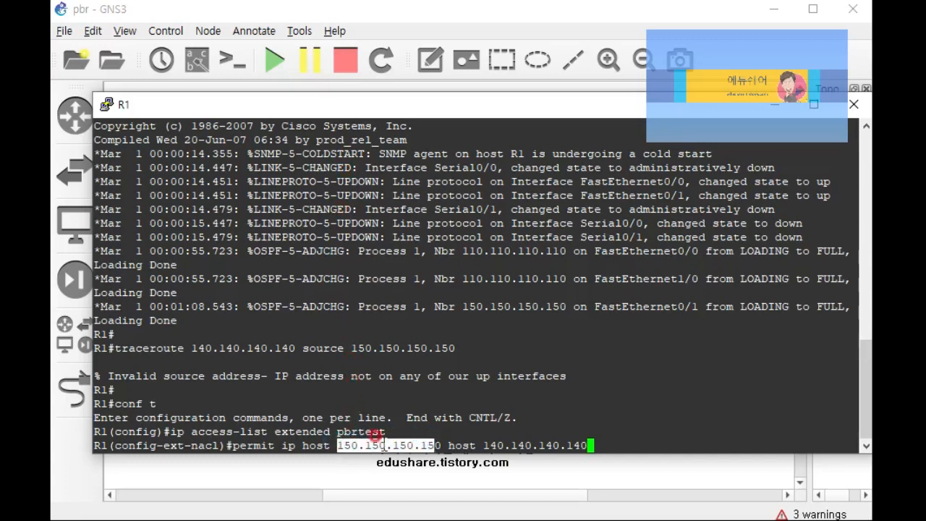
{"action": "left_click", "coordinate": [280, 447]}
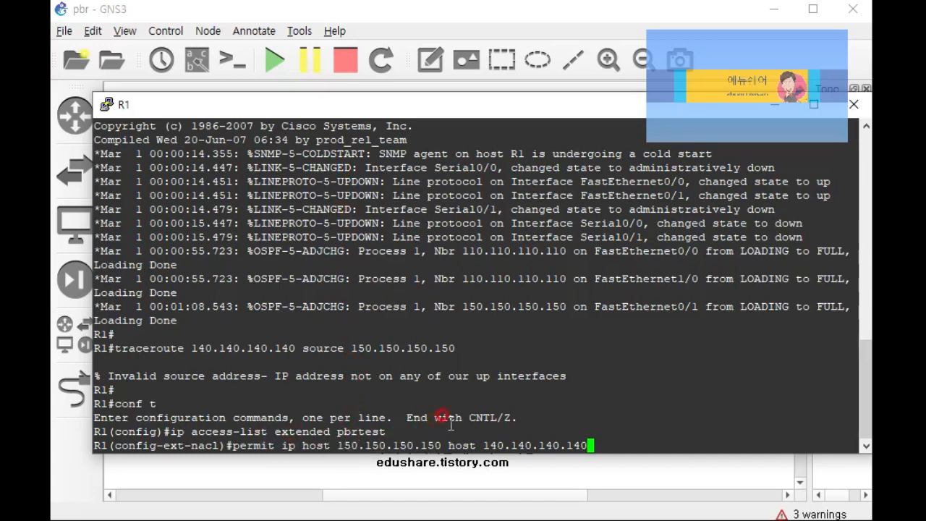
{"action": "left_click_drag", "start_coordinate": [389, 436], "coordinate": [465, 433]}
{"action": "left_click", "coordinate": [335, 435]}
{"action": "left_click", "coordinate": [590, 446]}
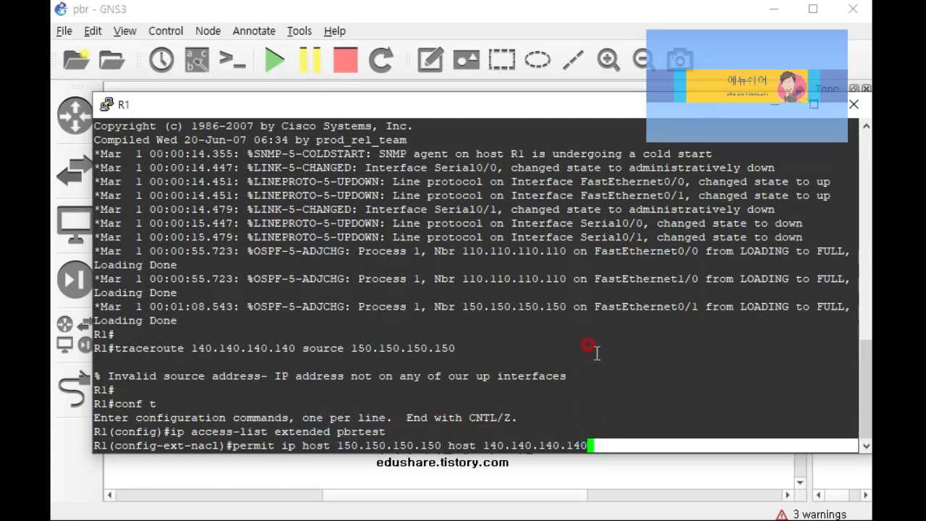
{"action": "key", "text": "Return"}
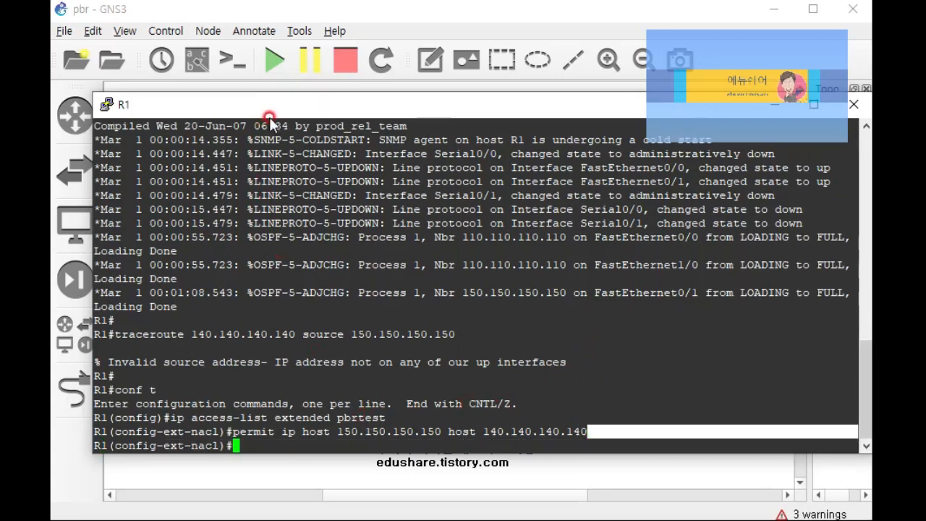
Step: Leave the access list configuration and create a route map called test, consulting the command help for the tag argument
{"action": "left_click_drag", "start_coordinate": [272, 115], "coordinate": [260, 199]}
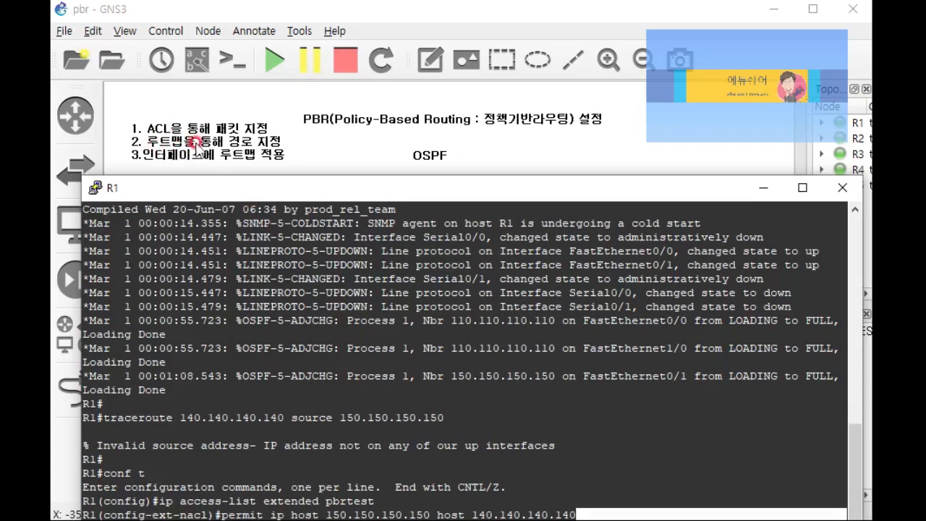
{"action": "left_click_drag", "start_coordinate": [341, 186], "coordinate": [346, 109]}
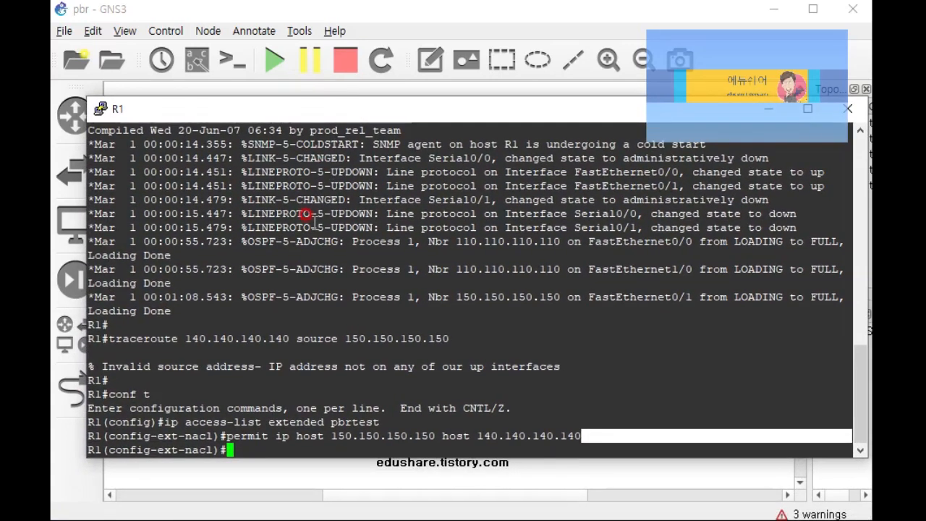
{"action": "type", "text": "exit"}
{"action": "key", "text": "Return"}
{"action": "type", "text": "ro"}
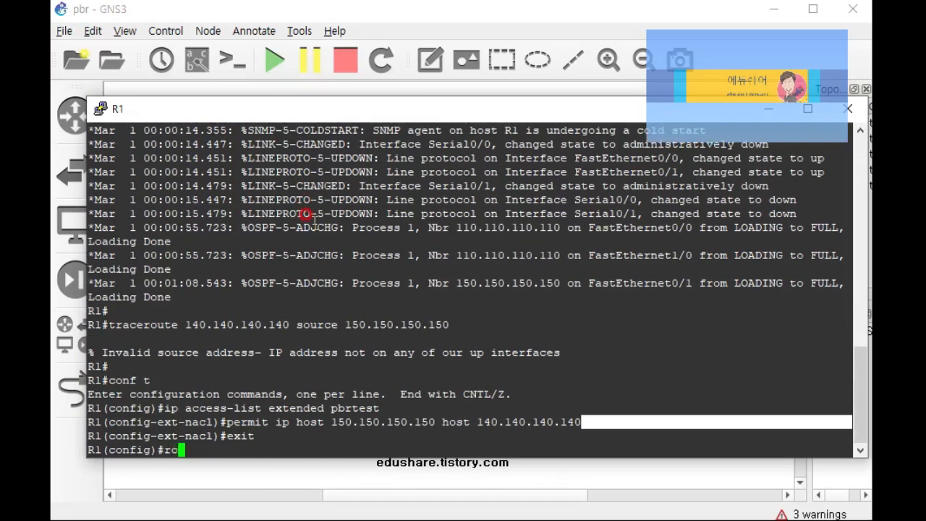
{"action": "type", "text": "ute-map "}
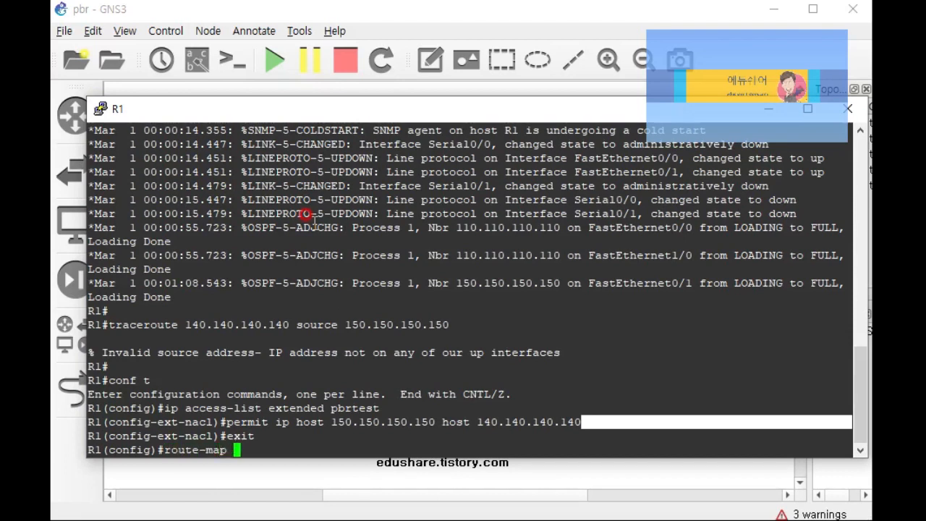
{"action": "type", "text": "?"}
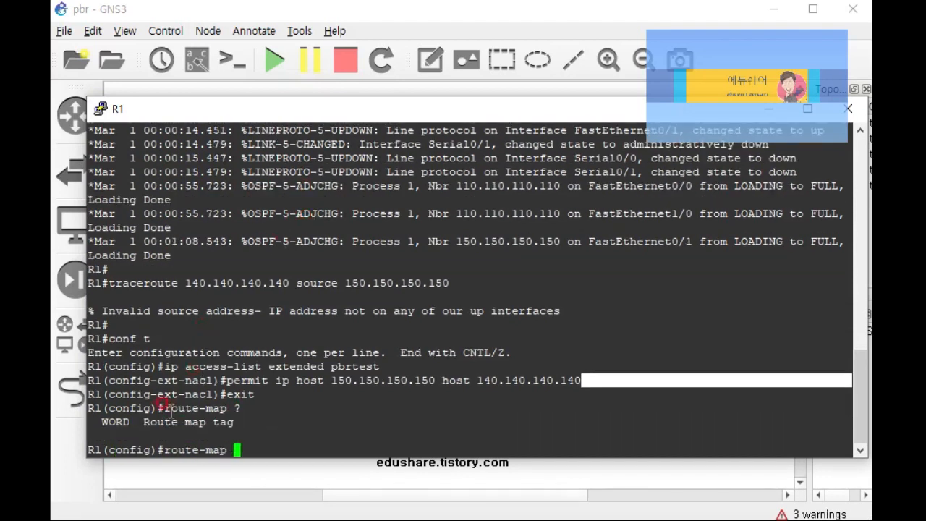
{"action": "left_click_drag", "start_coordinate": [139, 422], "coordinate": [235, 423]}
{"action": "left_click", "coordinate": [235, 447]}
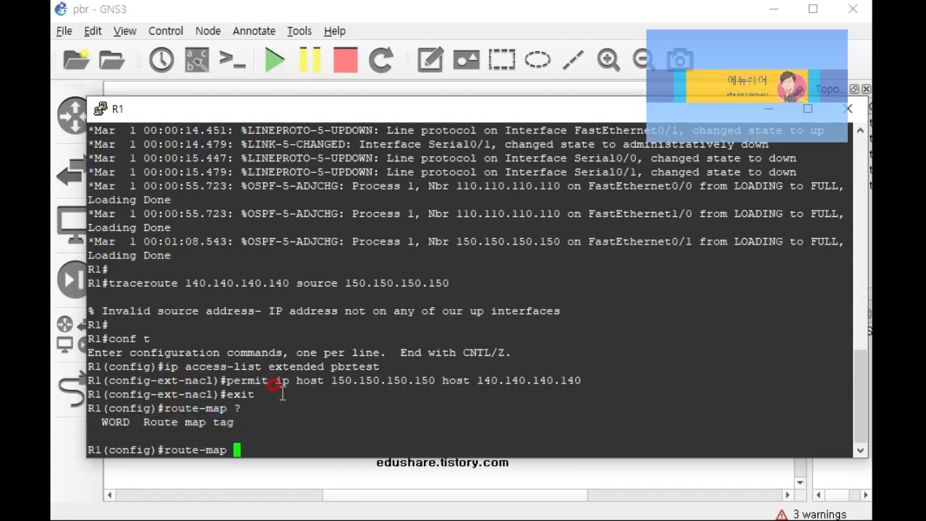
{"action": "type", "text": "test"}
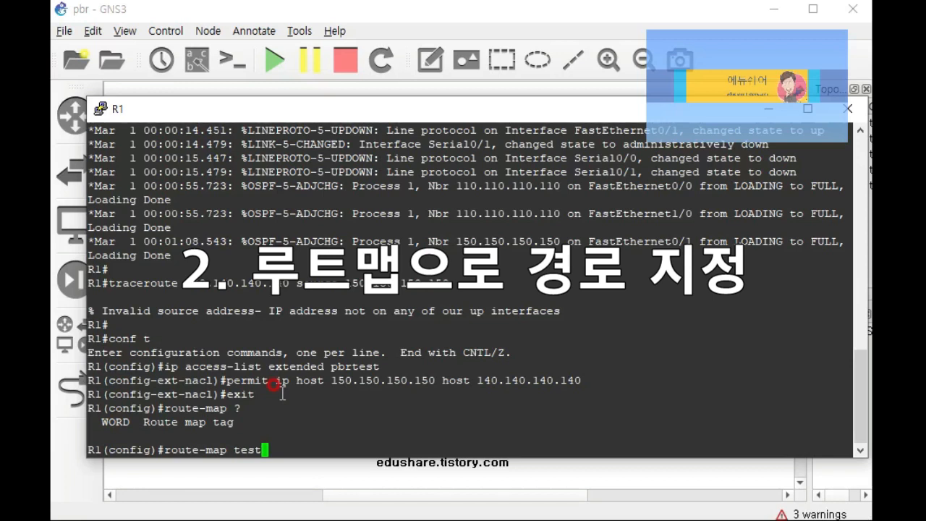
{"action": "key", "text": "Return"}
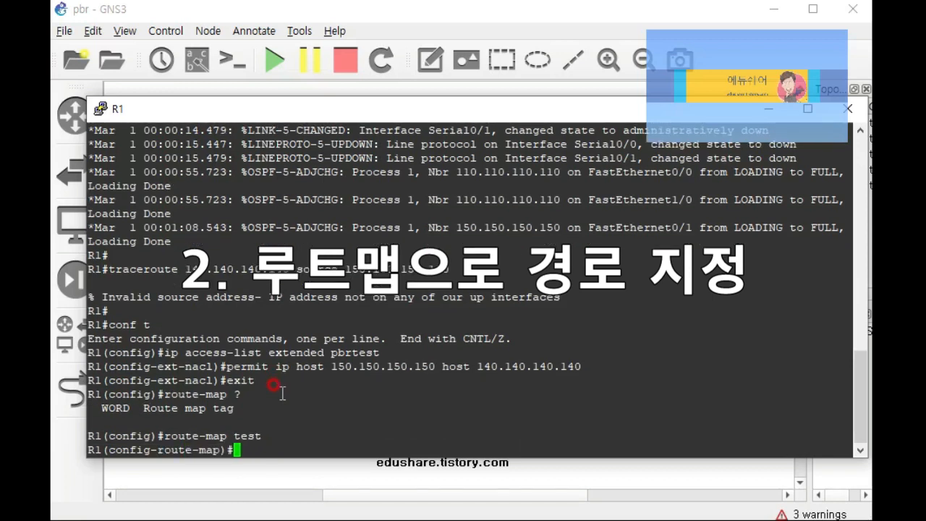
Step: Make route map test match IP addresses against the access list pbrtest
{"action": "left_click_drag", "start_coordinate": [165, 437], "coordinate": [217, 432]}
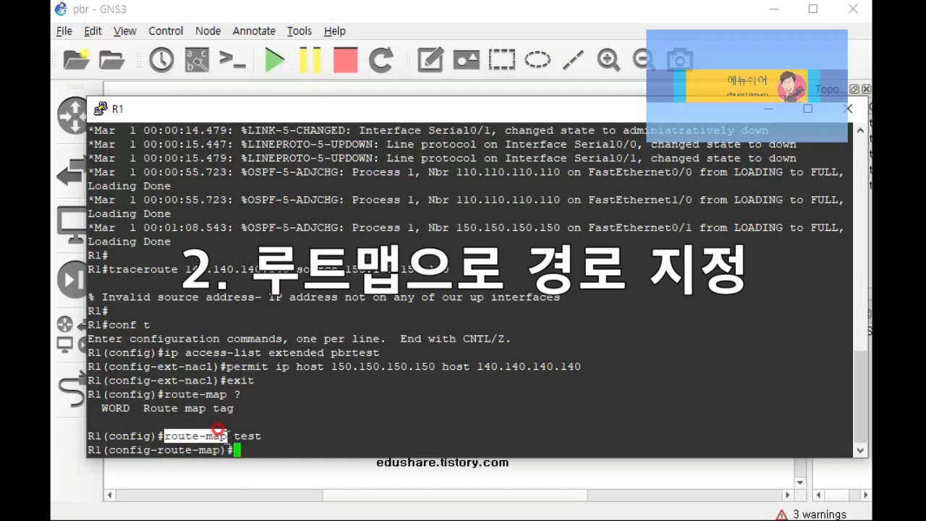
{"action": "mouse_move", "coordinate": [217, 432]}
{"action": "left_mouse_down"}
{"action": "mouse_move", "coordinate": [186, 436]}
{"action": "mouse_move", "coordinate": [234, 436]}
{"action": "left_mouse_up"}
{"action": "left_click", "coordinate": [234, 436]}
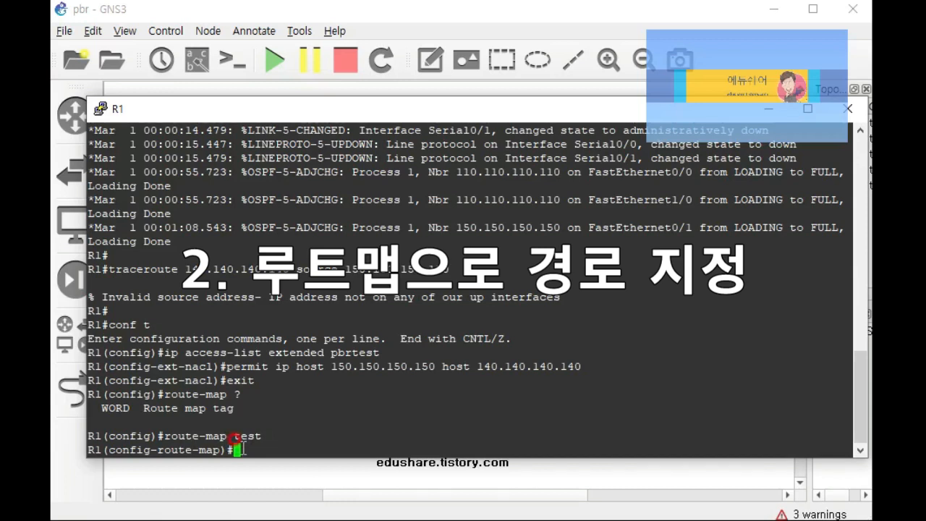
{"action": "left_click_drag", "start_coordinate": [260, 436], "coordinate": [170, 435]}
{"action": "left_click", "coordinate": [300, 413]}
{"action": "left_click", "coordinate": [343, 367]}
{"action": "type", "text": "match "}
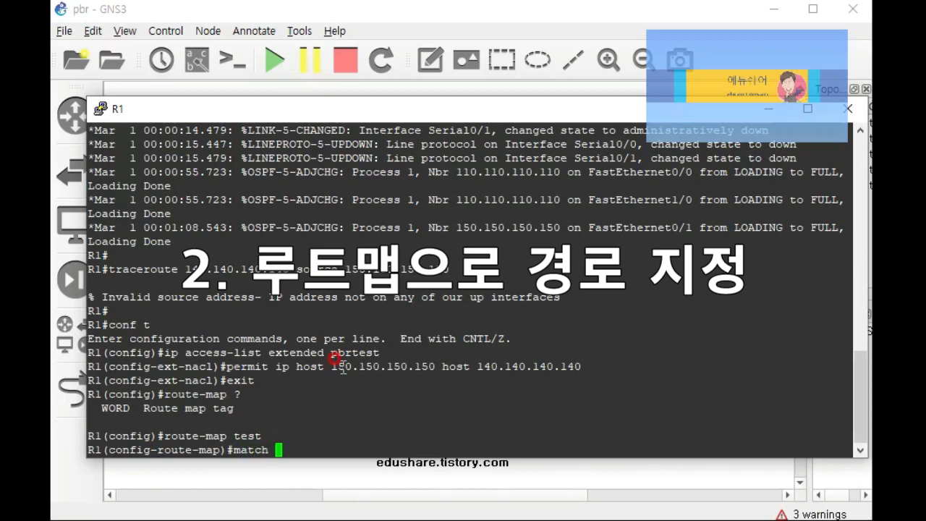
{"action": "type", "text": "ip address "}
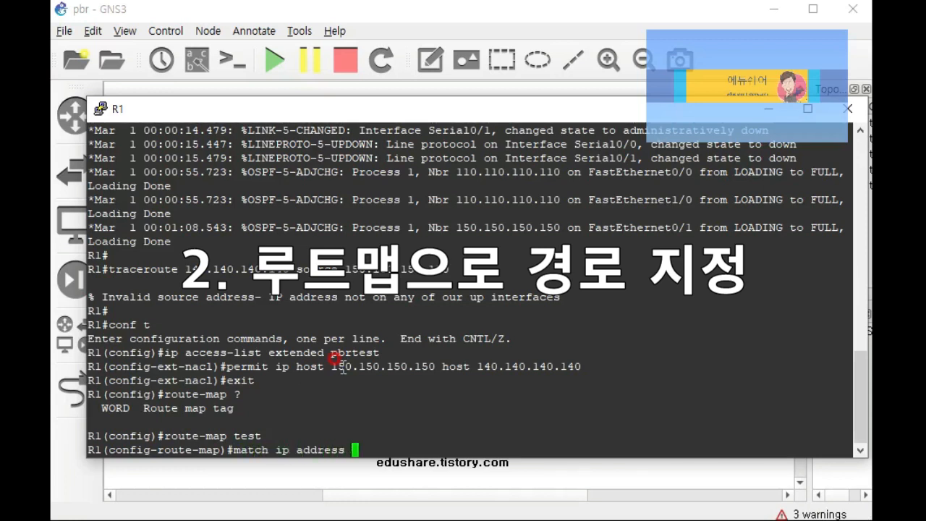
{"action": "type", "text": "pbrtes"}
{"action": "type", "text": "t"}
{"action": "key", "text": "Return"}
Step: List all set options for the route map and highlight the as-path, community, metric and ip entries
{"action": "type", "text": "set "}
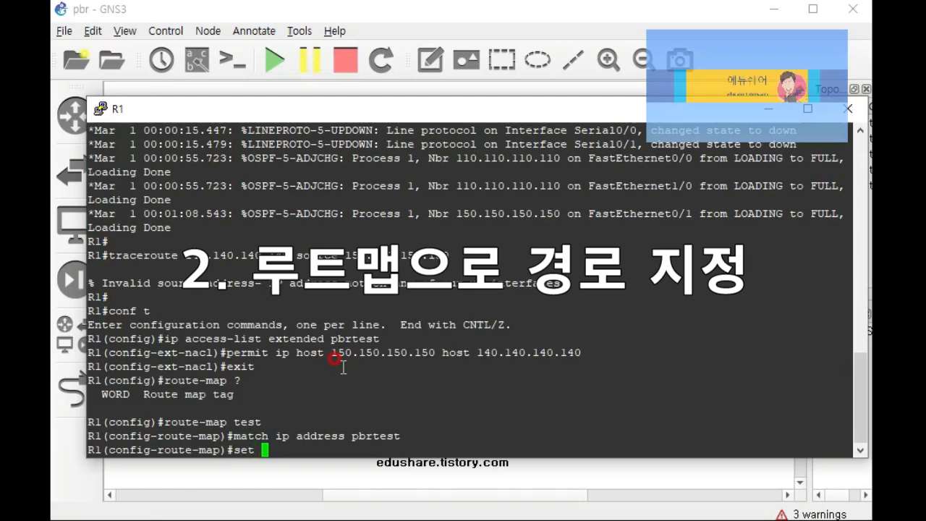
{"action": "type", "text": "?"}
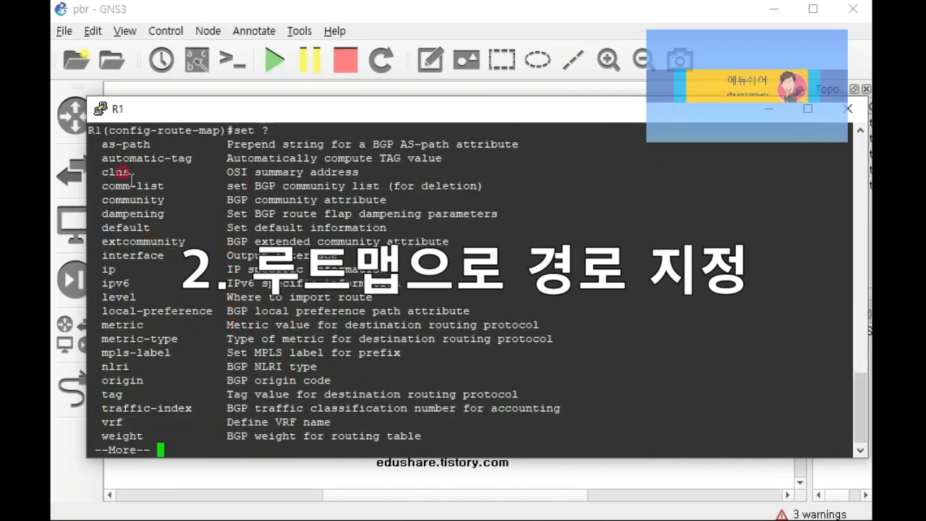
{"action": "left_click_drag", "start_coordinate": [102, 144], "coordinate": [152, 152]}
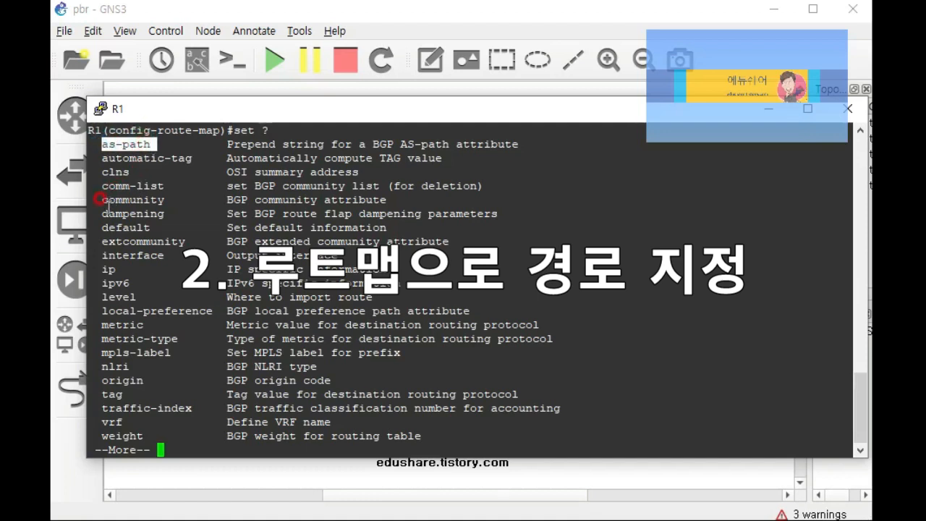
{"action": "left_click_drag", "start_coordinate": [100, 199], "coordinate": [164, 198]}
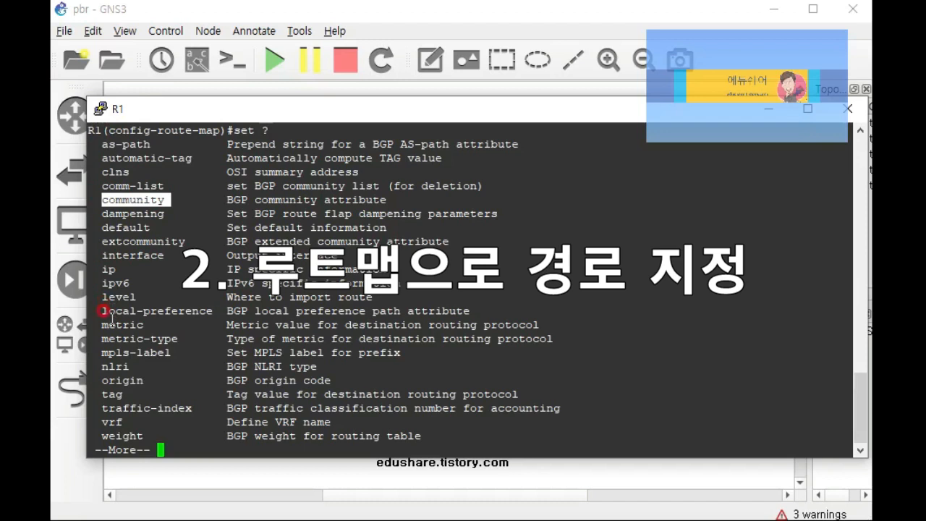
{"action": "left_click_drag", "start_coordinate": [102, 312], "coordinate": [186, 311]}
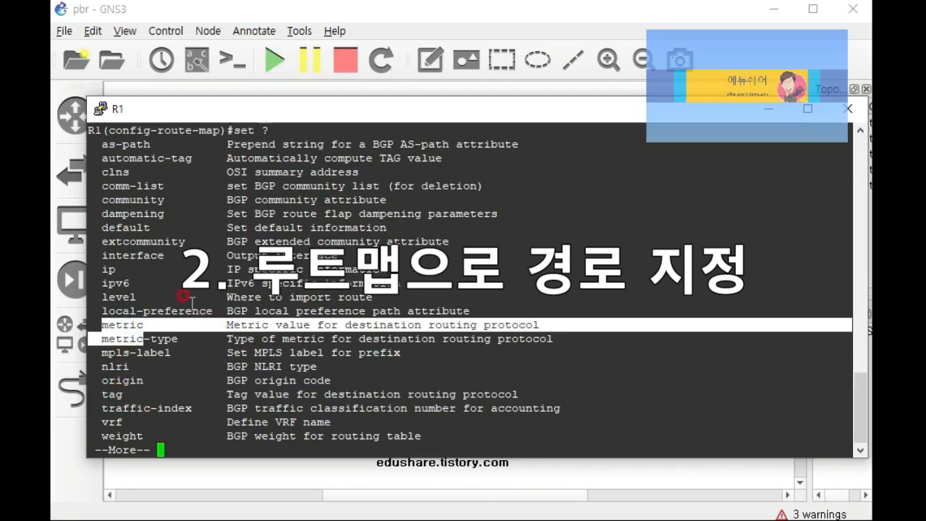
{"action": "left_click_drag", "start_coordinate": [94, 266], "coordinate": [123, 269]}
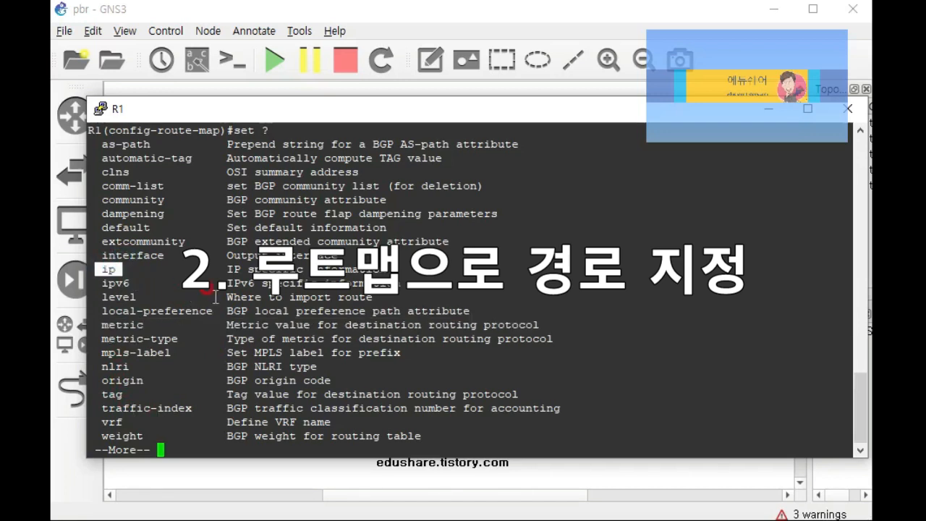
{"action": "key", "text": "space"}
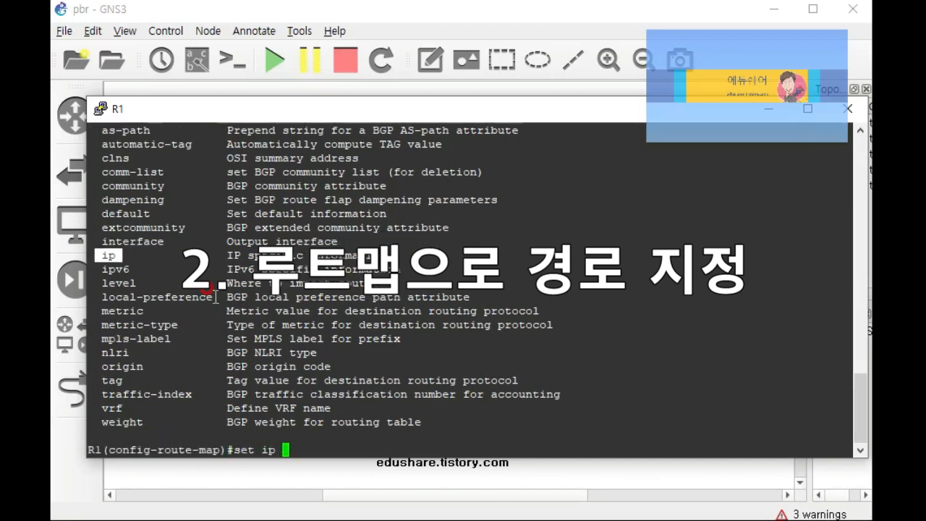
Step: Set the route map's IP next hop to 10.10.10.2, checking R2's address on the 10.10.10.0/24 link in the topology
{"action": "type", "text": "ip ne"}
{"action": "key", "text": "Tab"}
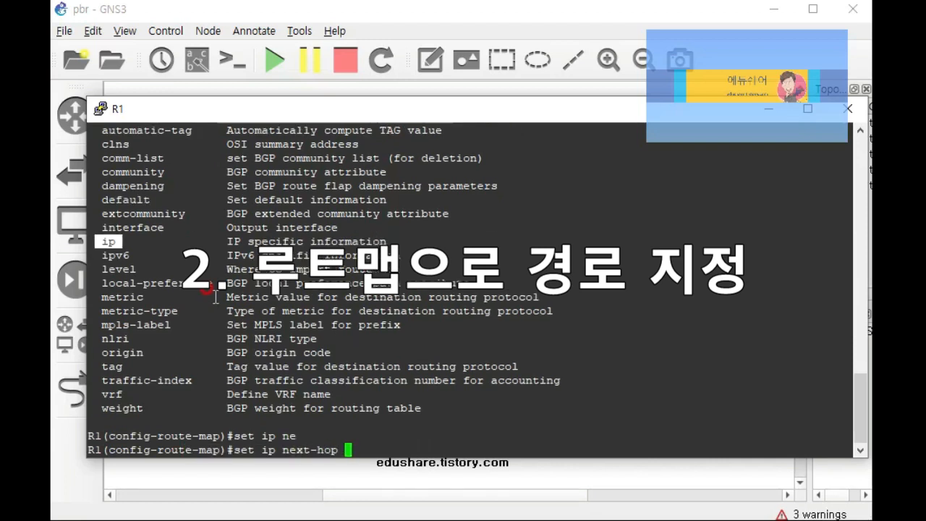
{"action": "left_click_drag", "start_coordinate": [284, 450], "coordinate": [333, 451]}
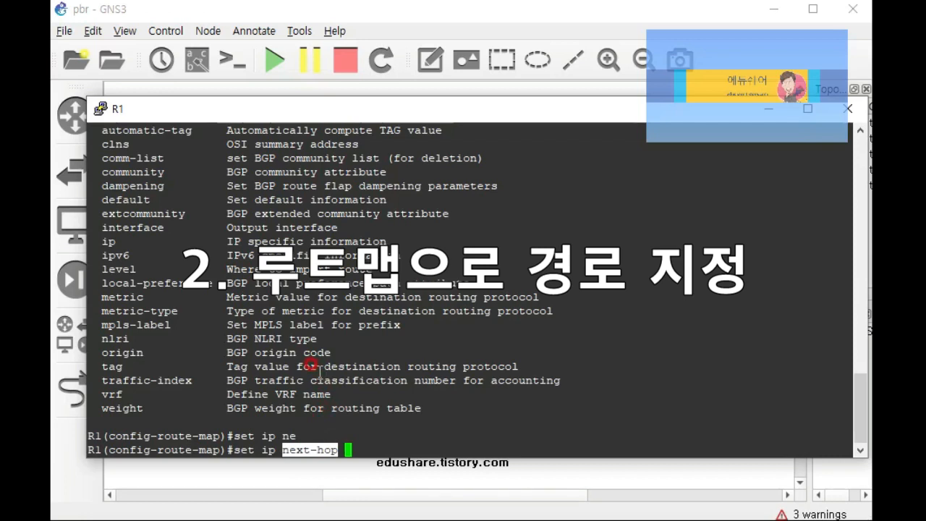
{"action": "left_click", "coordinate": [348, 440]}
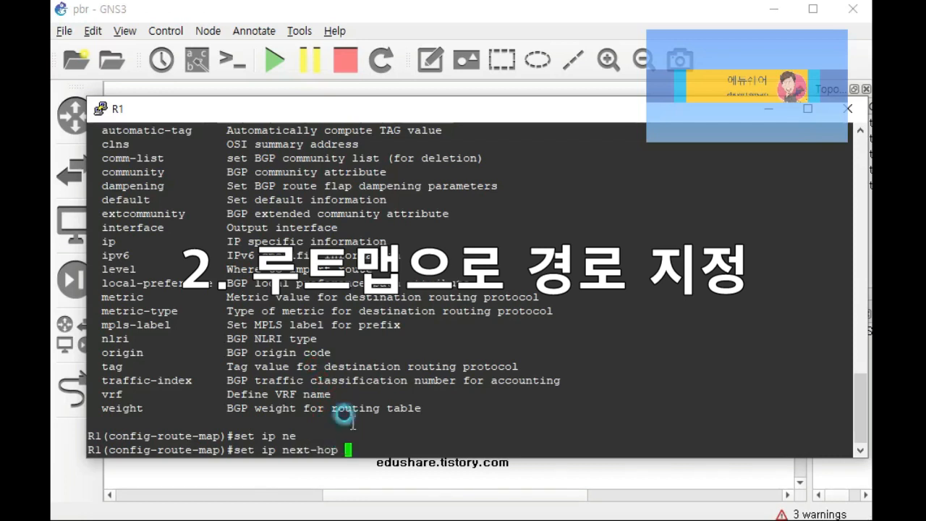
{"action": "type", "text": "10.10.10."}
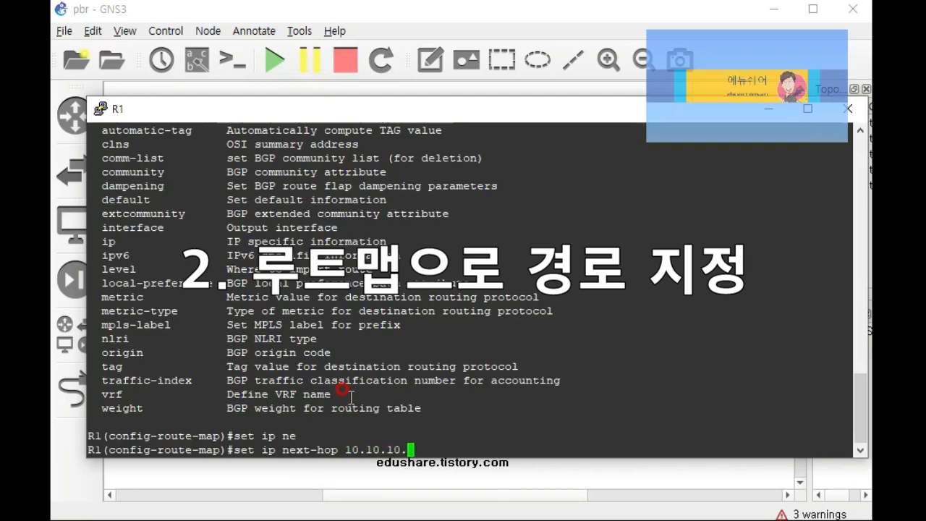
{"action": "left_click_drag", "start_coordinate": [348, 110], "coordinate": [333, 290]}
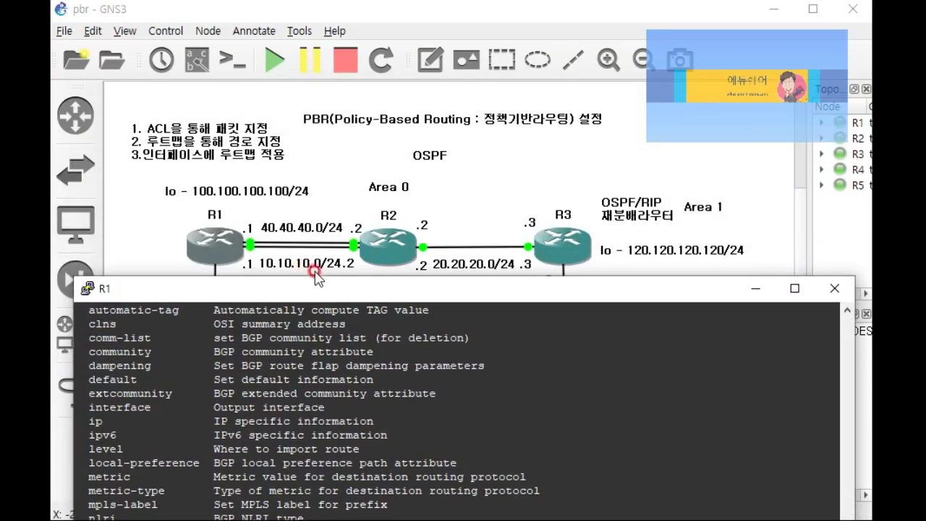
{"action": "mouse_move", "coordinate": [343, 289]}
{"action": "left_mouse_down"}
{"action": "mouse_move", "coordinate": [342, 318]}
{"action": "mouse_move", "coordinate": [343, 161]}
{"action": "mouse_move", "coordinate": [356, 140]}
{"action": "left_mouse_up"}
{"action": "type", "text": "2"}
{"action": "key", "text": "Return"}
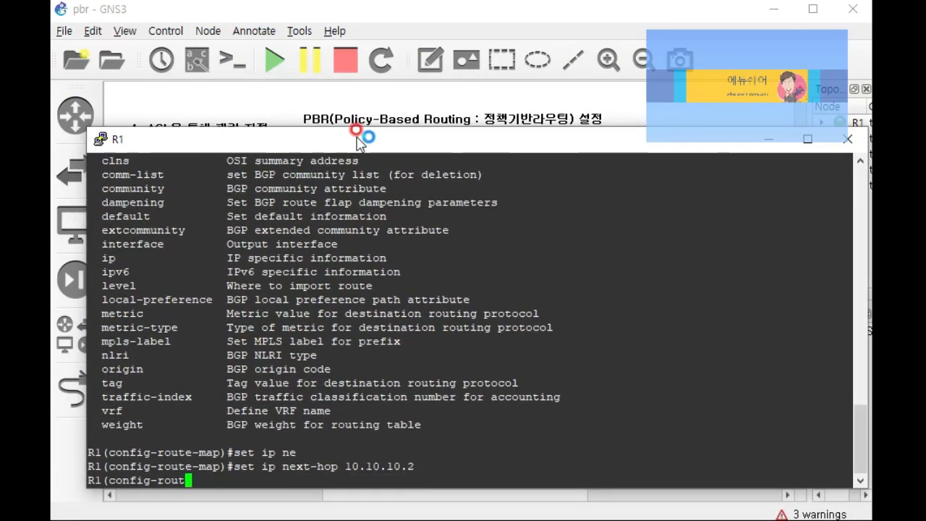
Step: Move R1's console off the topology and temporarily show the interface labels to identify R1's interface facing R5
{"action": "mouse_move", "coordinate": [357, 137]}
{"action": "left_mouse_down"}
{"action": "mouse_move", "coordinate": [366, 153]}
{"action": "mouse_move", "coordinate": [366, 142]}
{"action": "mouse_move", "coordinate": [343, 233]}
{"action": "left_mouse_up"}
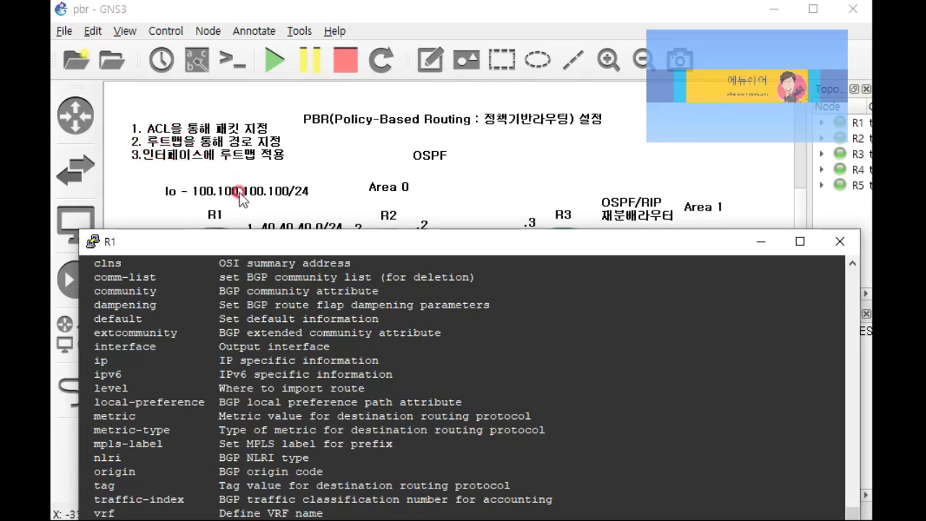
{"action": "left_click_drag", "start_coordinate": [314, 245], "coordinate": [300, 407]}
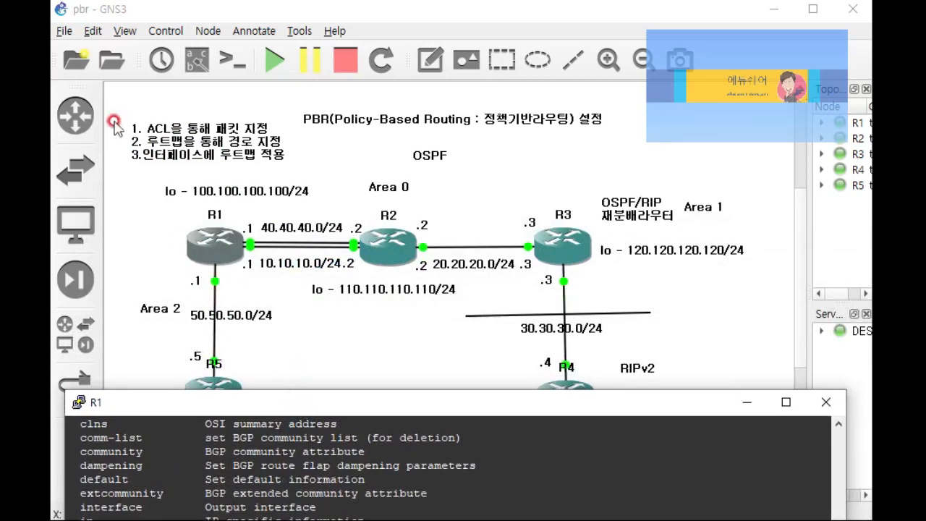
{"action": "left_click", "coordinate": [124, 35]}
{"action": "left_click", "coordinate": [124, 32]}
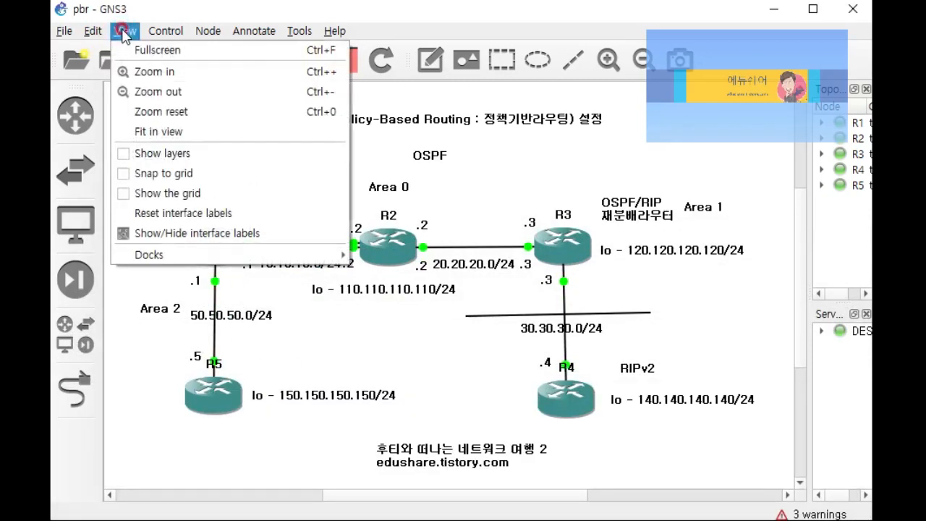
{"action": "left_click", "coordinate": [167, 234]}
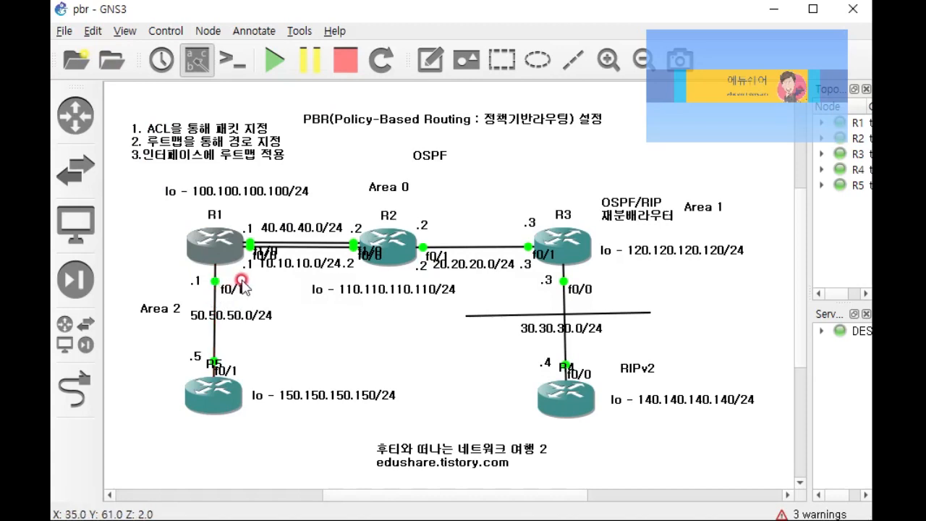
{"action": "left_click", "coordinate": [126, 34]}
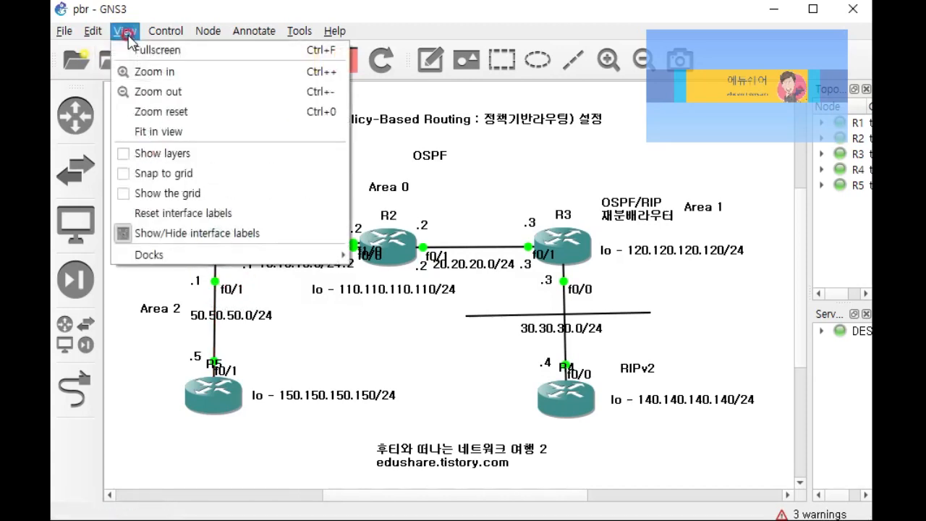
{"action": "left_click", "coordinate": [165, 237]}
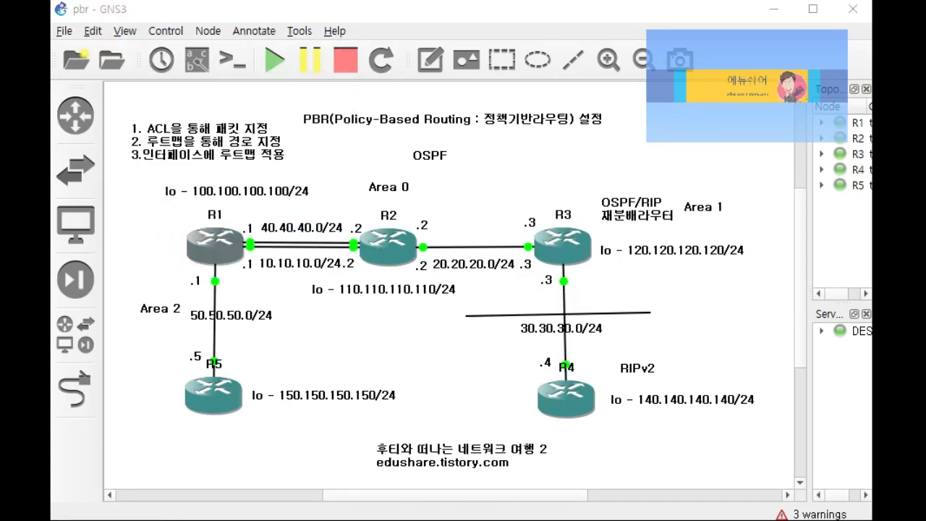
Step: Return to R1's console, exit the route map configuration and enter configuration of interface f0/1
{"action": "mouse_move", "coordinate": [606, 519]}
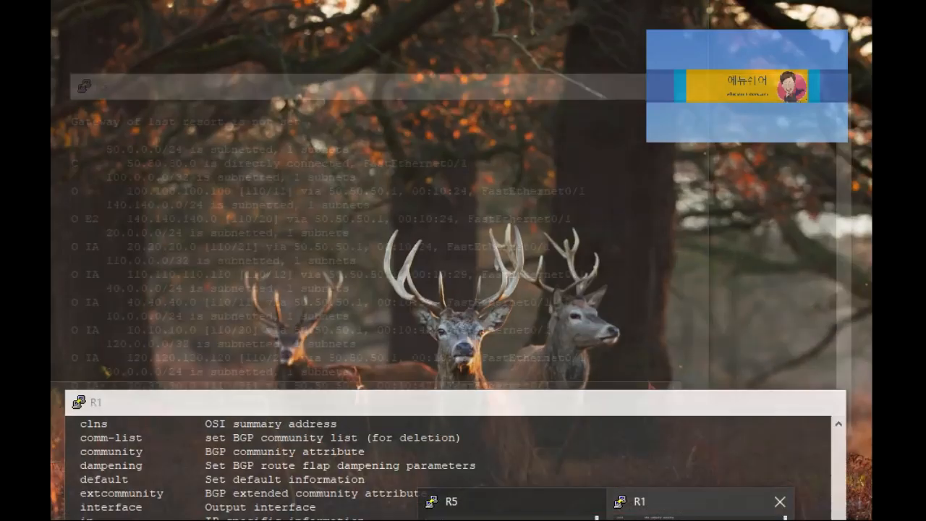
{"action": "left_click", "coordinate": [662, 517]}
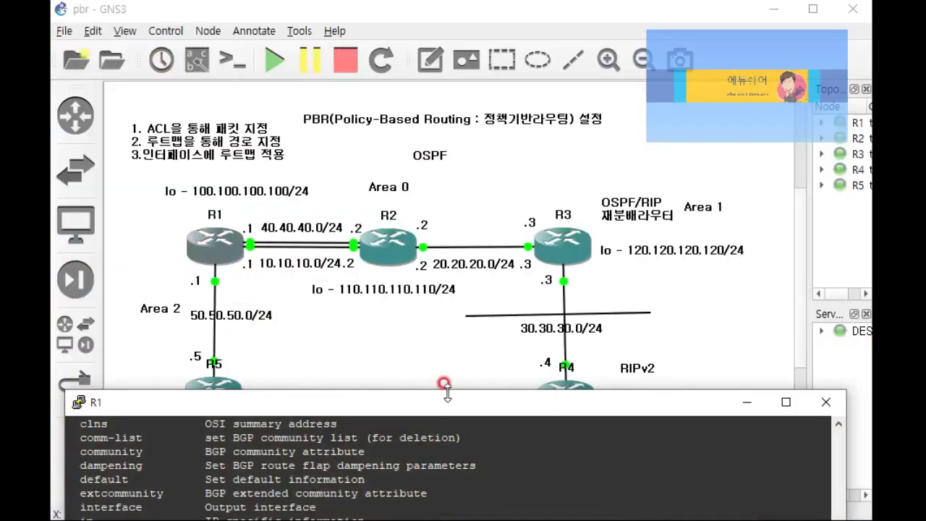
{"action": "left_click_drag", "start_coordinate": [441, 409], "coordinate": [481, 114]}
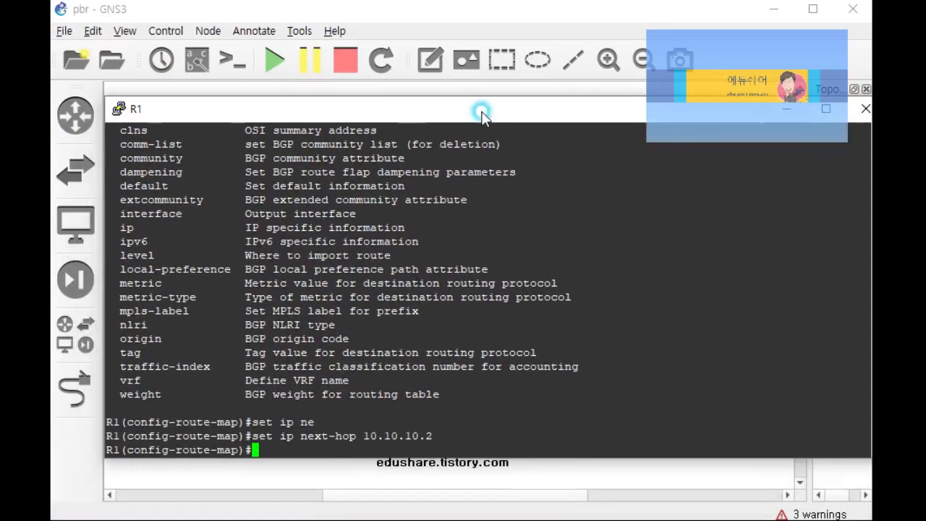
{"action": "type", "text": "exit"}
{"action": "key", "text": "Return"}
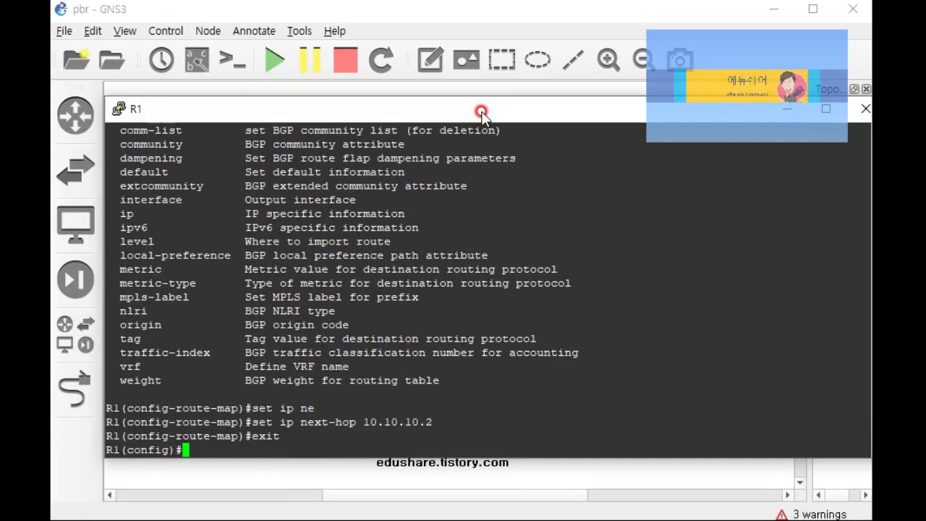
{"action": "type", "text": "int f0/1"}
{"action": "key", "text": "Return"}
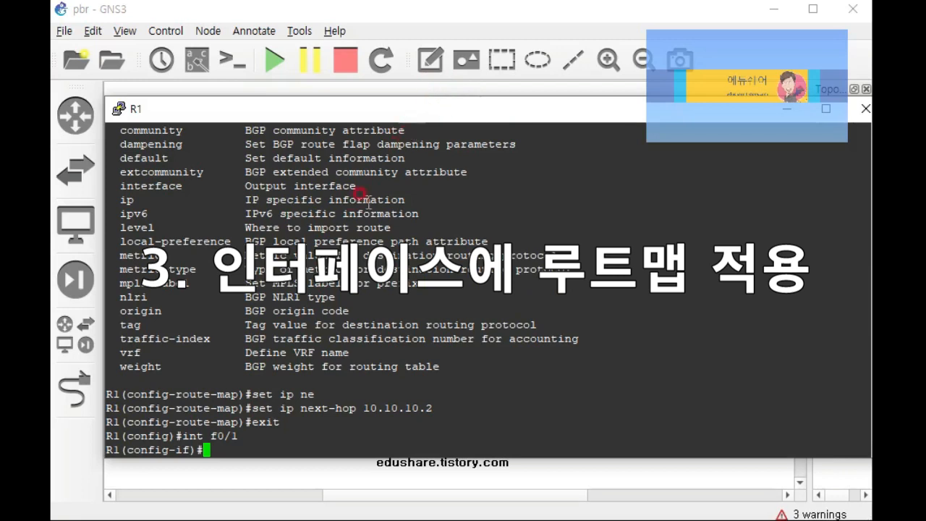
Step: Apply route map test as the IP policy on interface f0/1, consulting the PBR command notes below the topology
{"action": "left_click", "coordinate": [439, 23]}
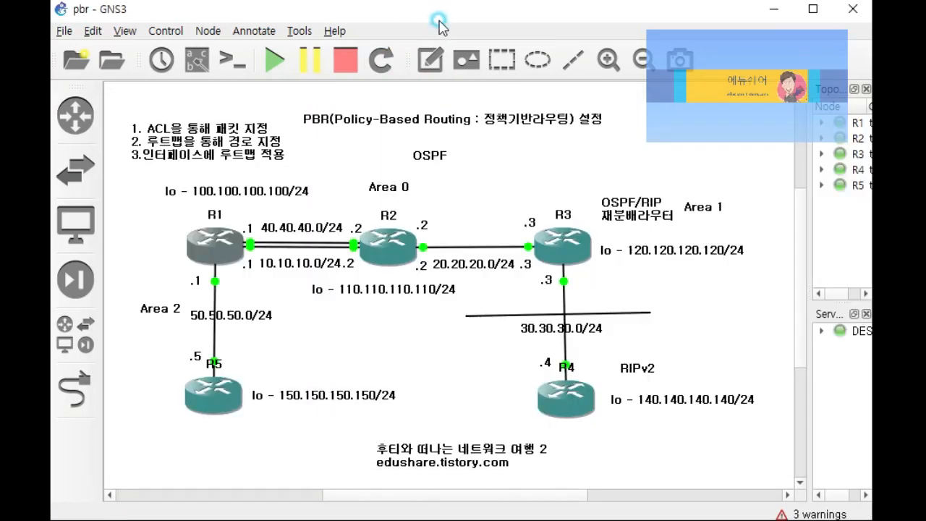
{"action": "scroll", "coordinate": [350, 346], "scroll_direction": "down", "scroll_amount": 4}
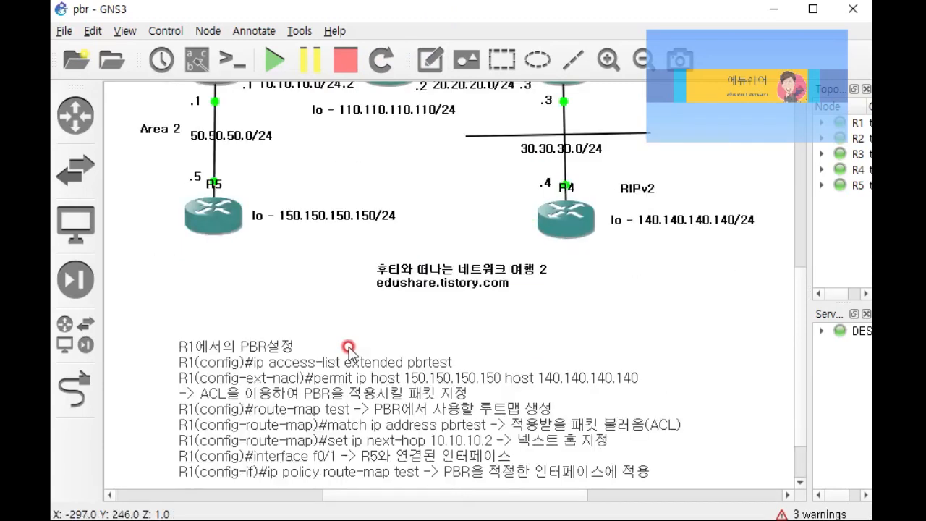
{"action": "scroll", "coordinate": [348, 348], "scroll_direction": "down", "scroll_amount": 1}
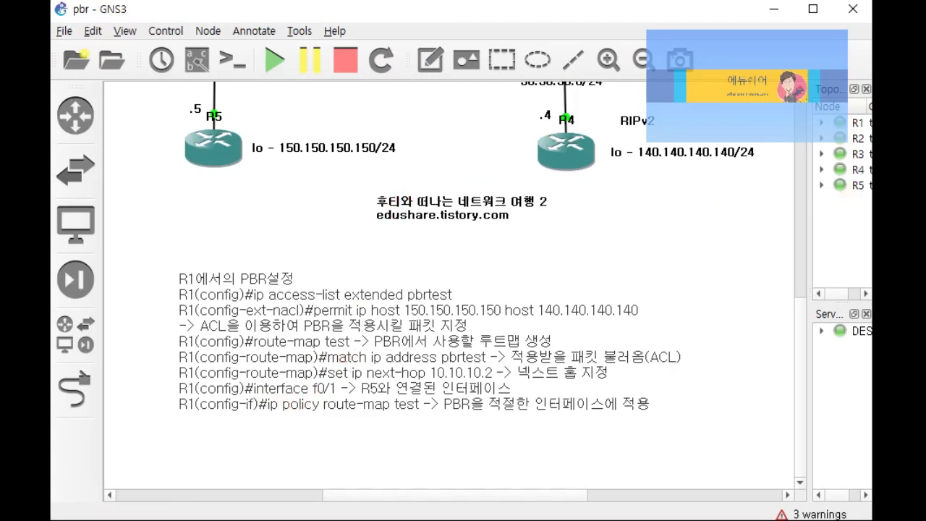
{"action": "left_click", "coordinate": [876, 195]}
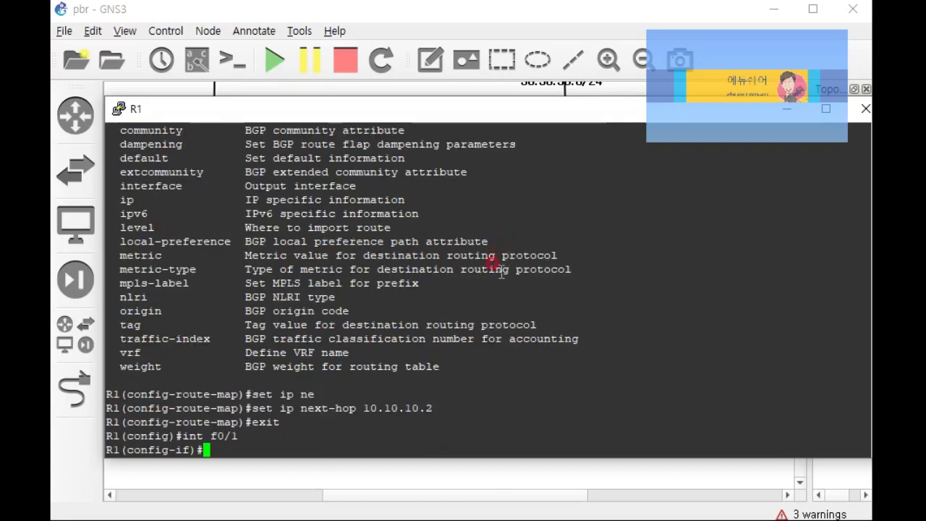
{"action": "type", "text": "ip pol"}
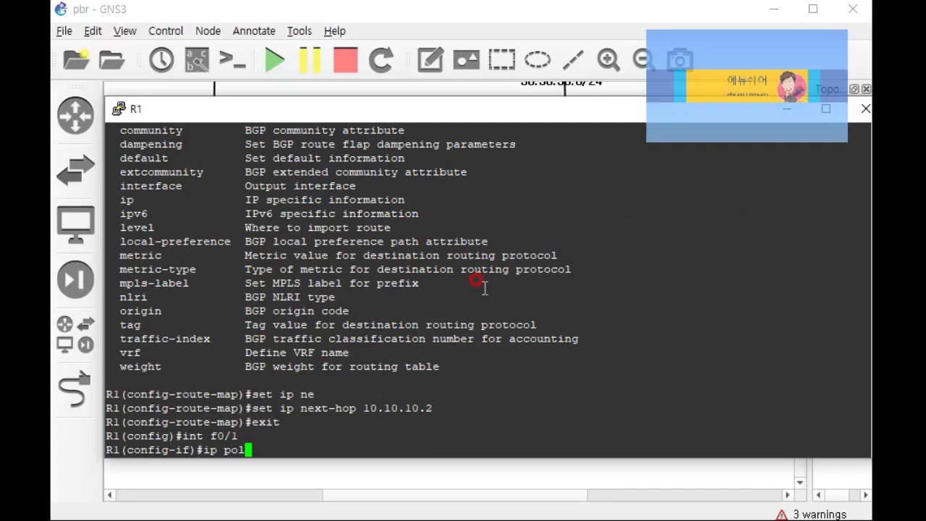
{"action": "key", "text": "Tab"}
{"action": "type", "text": "ro"}
{"action": "key", "text": "Tab"}
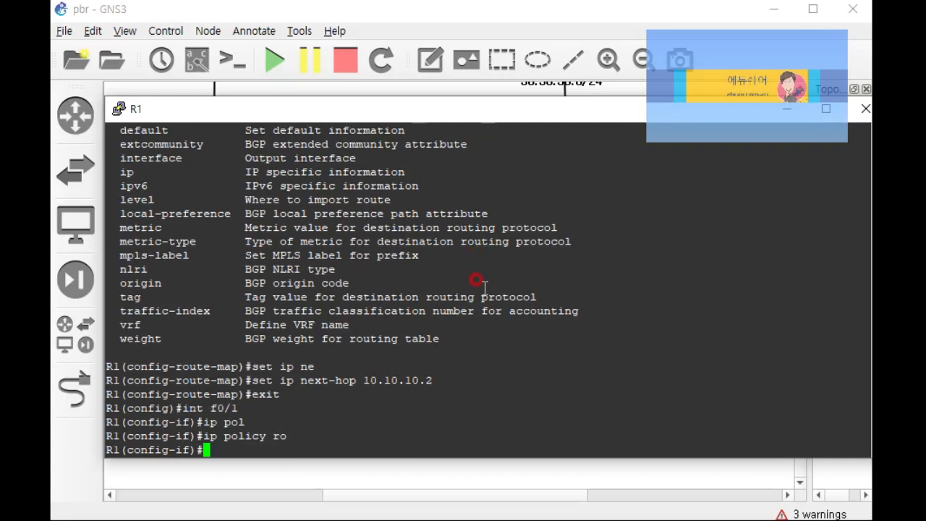
{"action": "type", "text": "test"}
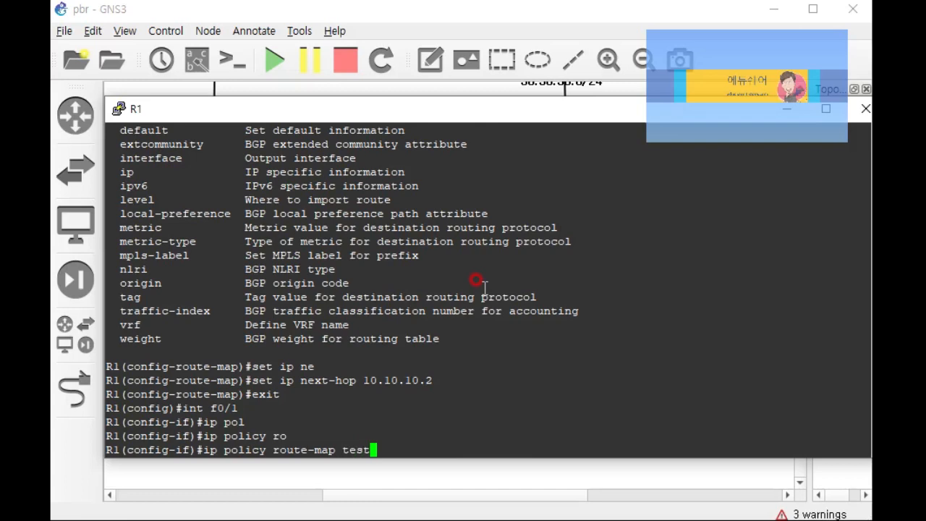
{"action": "key", "text": "Return"}
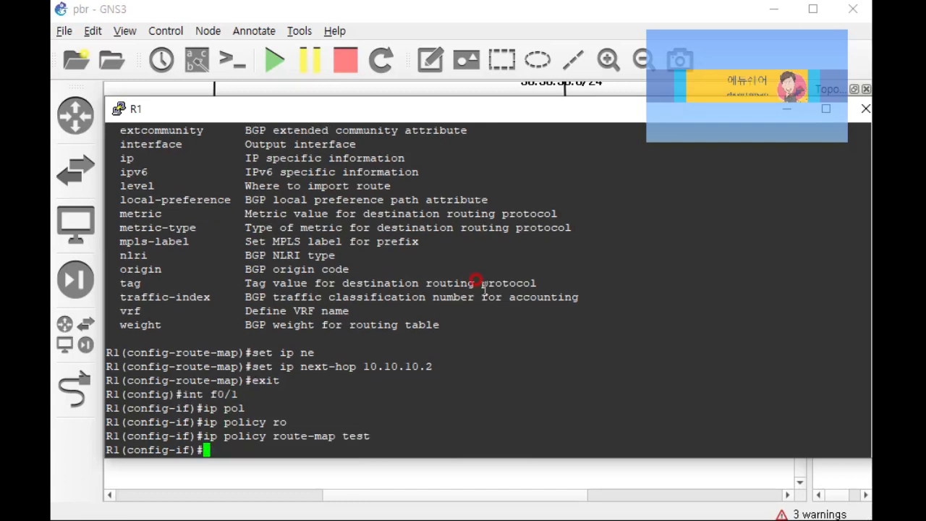
Step: Review the command history in R1's console, highlighting the route-map test command and its match on pbrtest
{"action": "key", "text": "alt+Tab"}
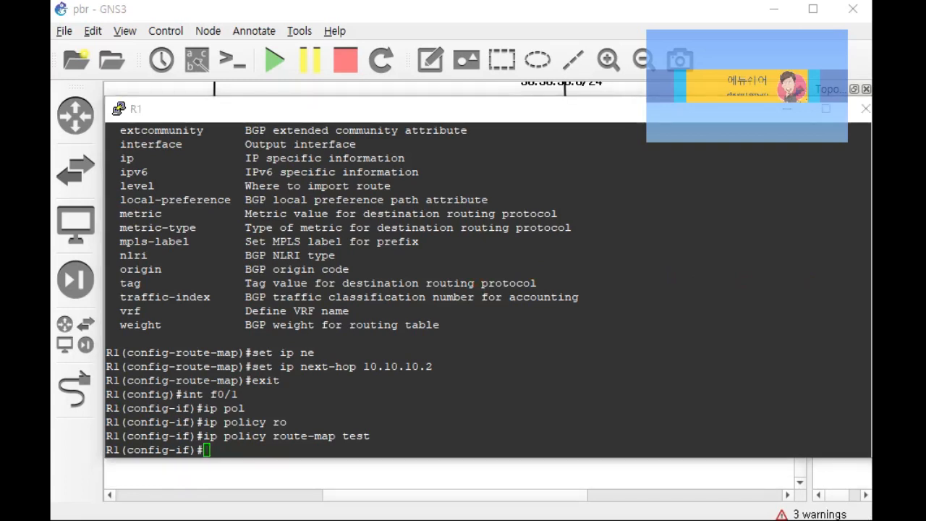
{"action": "left_click", "coordinate": [510, 332]}
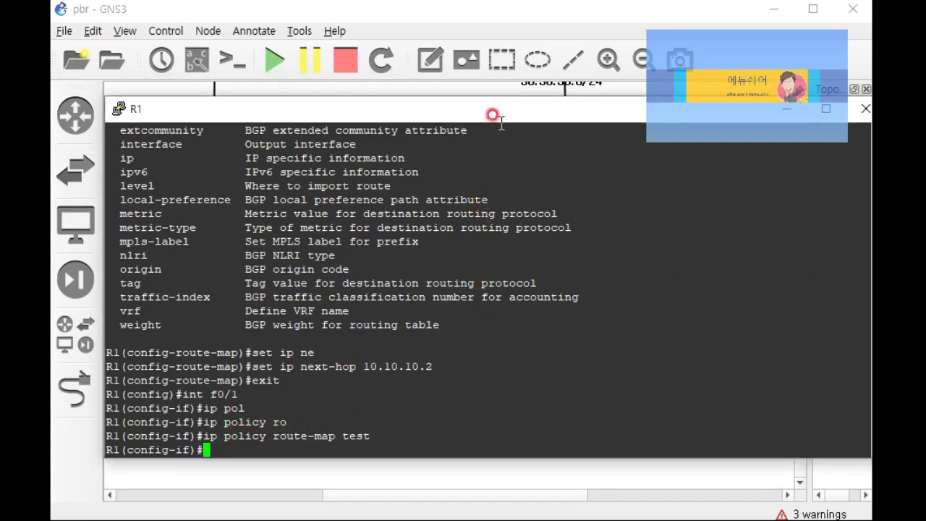
{"action": "left_click_drag", "start_coordinate": [499, 116], "coordinate": [482, 115]}
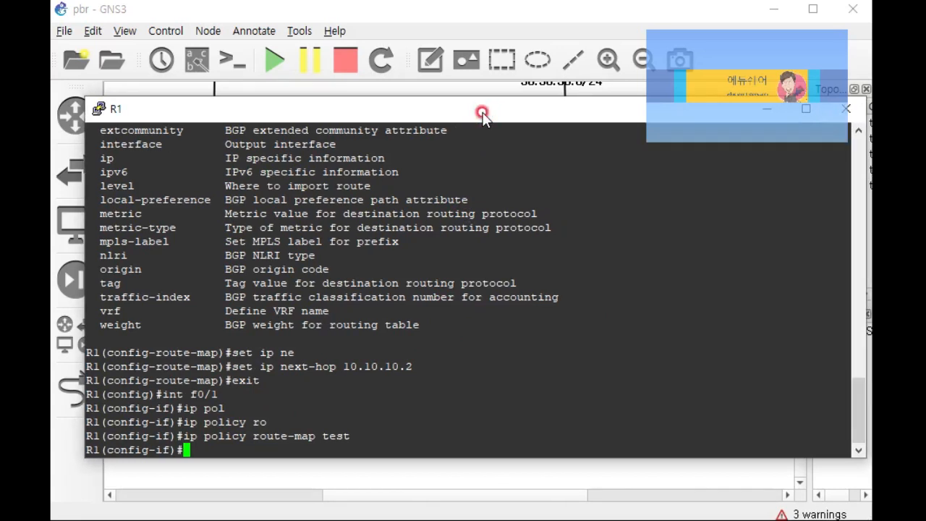
{"action": "scroll", "coordinate": [368, 309], "scroll_direction": "up", "scroll_amount": 8}
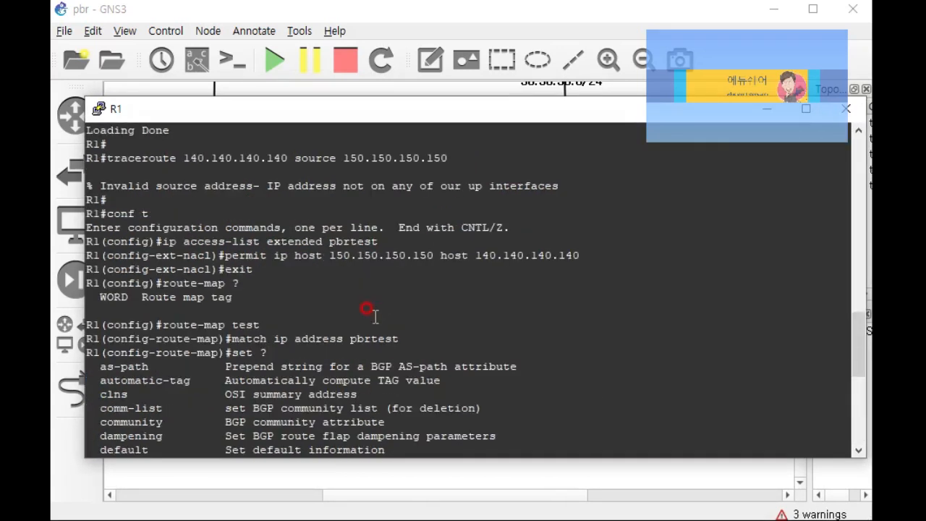
{"action": "scroll", "coordinate": [279, 244], "scroll_direction": "down", "scroll_amount": 8}
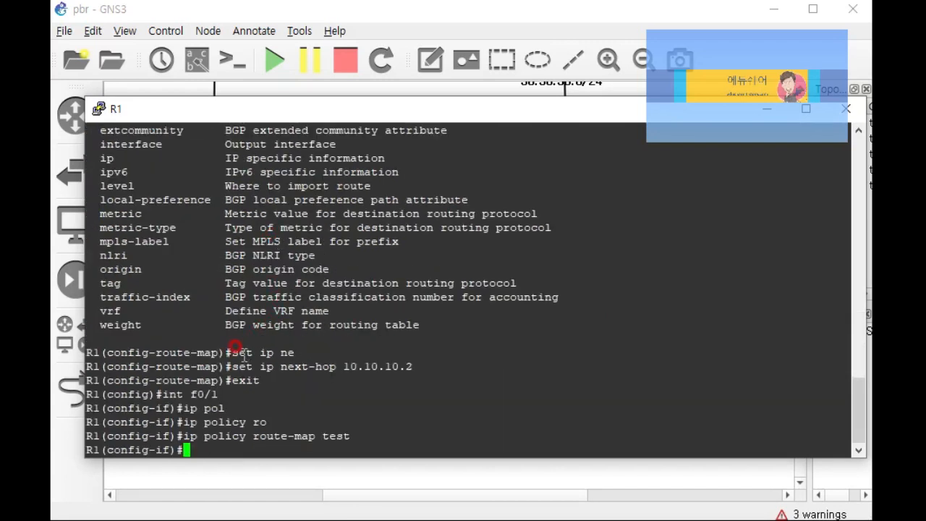
{"action": "scroll", "coordinate": [246, 346], "scroll_direction": "up", "scroll_amount": 4}
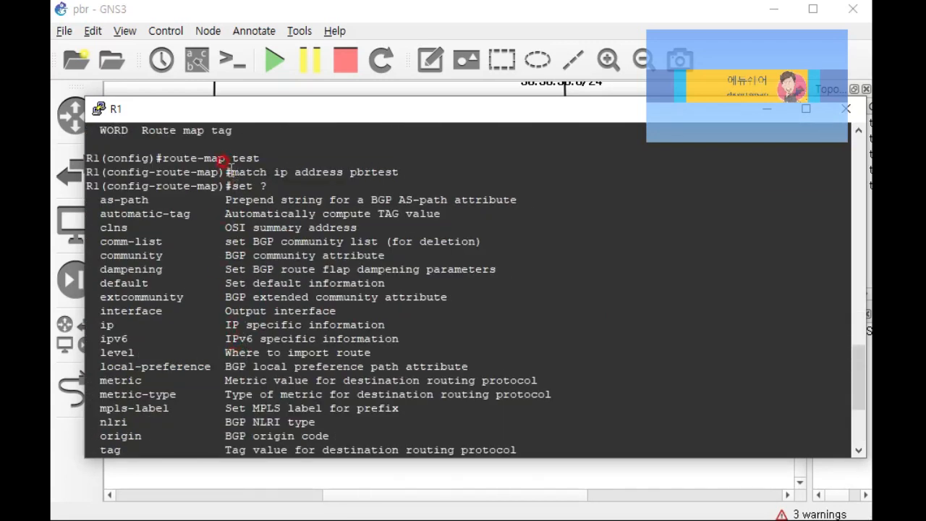
{"action": "left_click_drag", "start_coordinate": [231, 170], "coordinate": [164, 159]}
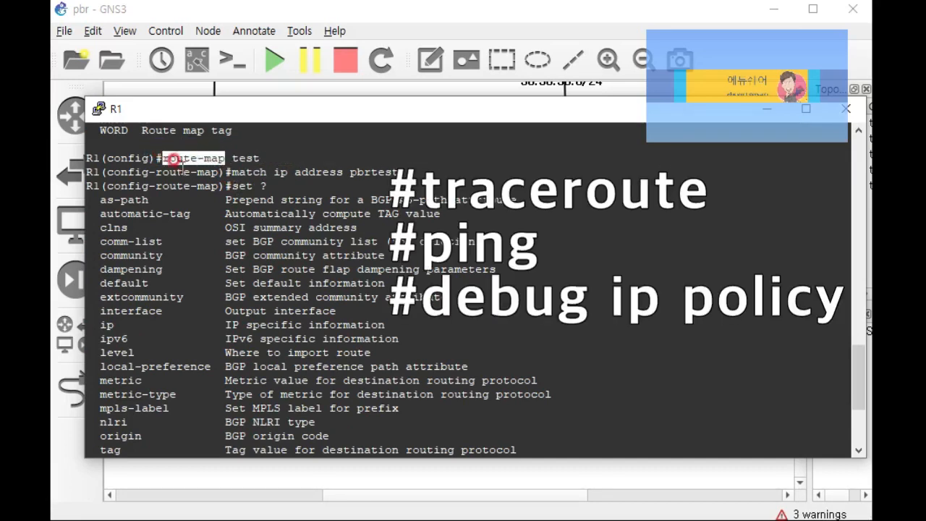
{"action": "left_click_drag", "start_coordinate": [293, 173], "coordinate": [381, 174]}
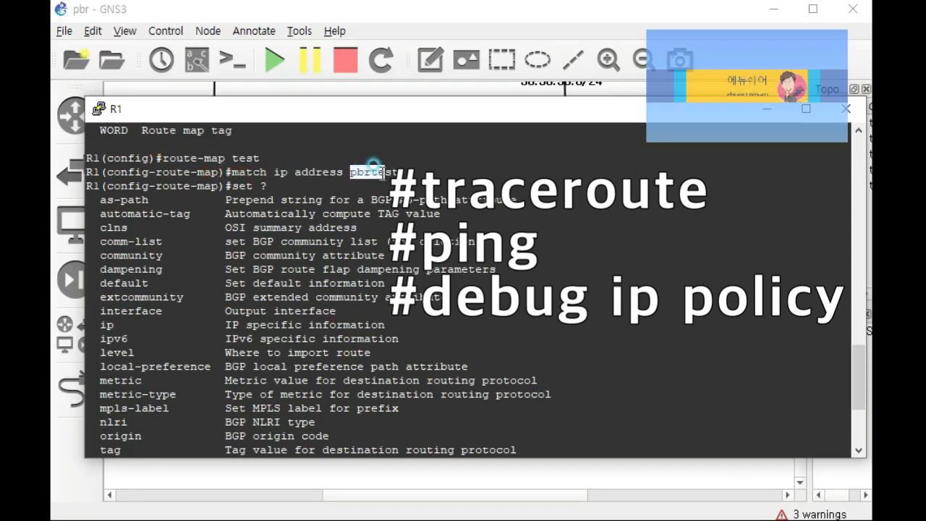
{"action": "left_click_drag", "start_coordinate": [269, 173], "coordinate": [234, 173]}
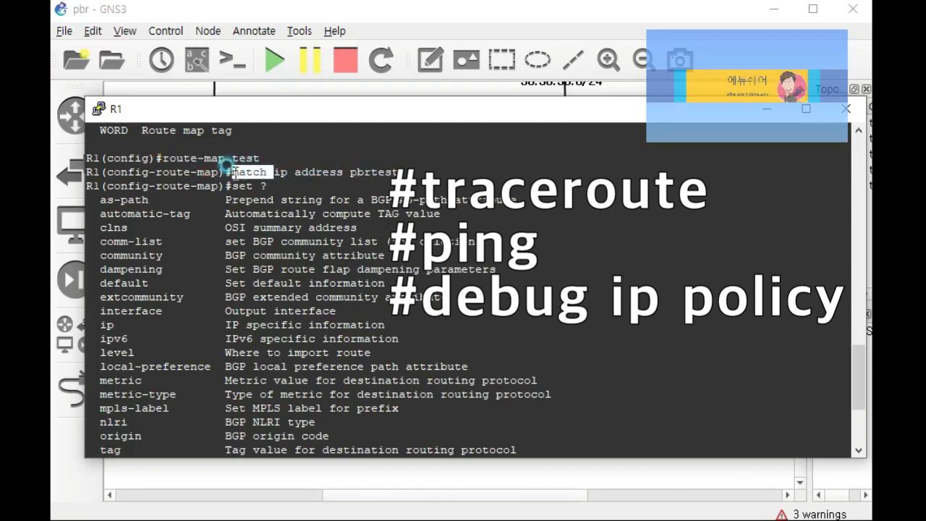
{"action": "left_click", "coordinate": [348, 173]}
{"action": "left_click", "coordinate": [348, 184]}
Step: Review access list pbrtest in the command history, highlighting the hosts in its permit entry
{"action": "scroll", "coordinate": [346, 188], "scroll_direction": "up", "scroll_amount": 4}
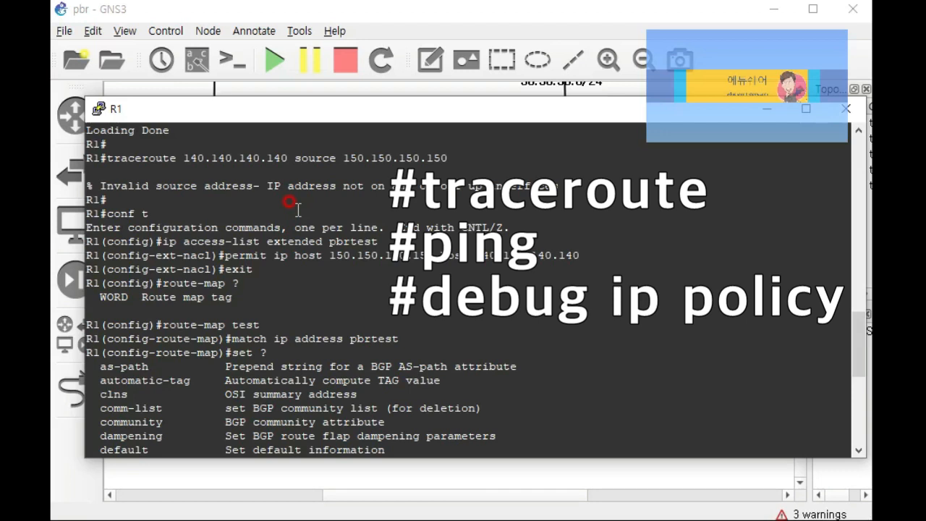
{"action": "left_click_drag", "start_coordinate": [329, 266], "coordinate": [418, 251]}
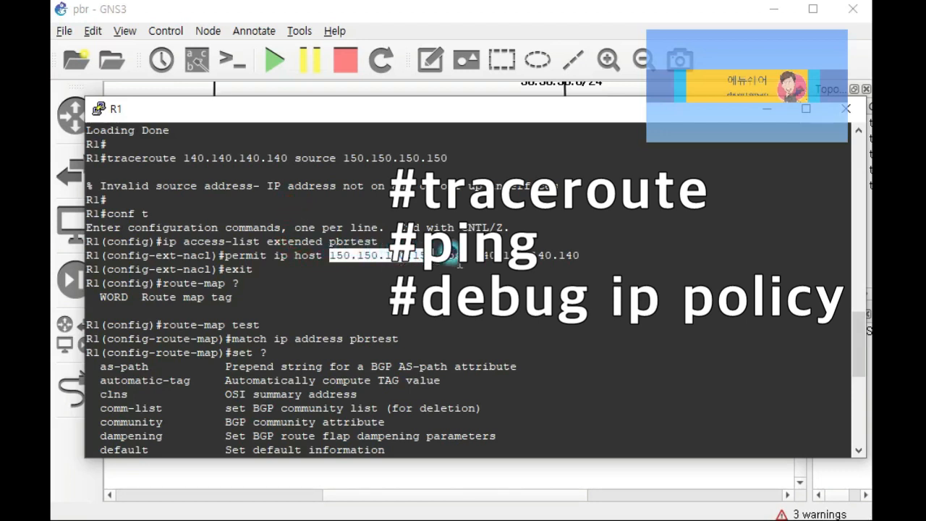
{"action": "left_click_drag", "start_coordinate": [472, 255], "coordinate": [304, 243]}
{"action": "left_click", "coordinate": [587, 257]}
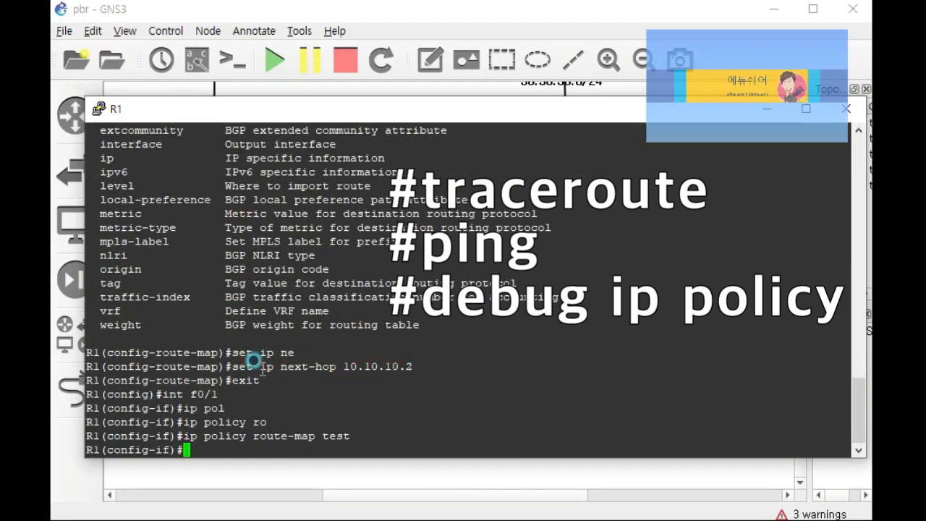
Step: Review the final routing policy commands, highlighting next hop 10.10.10.2, interface f0/1 and the policy route map test
{"action": "double_click", "coordinate": [266, 367]}
{"action": "left_click_drag", "start_coordinate": [277, 367], "coordinate": [423, 363]}
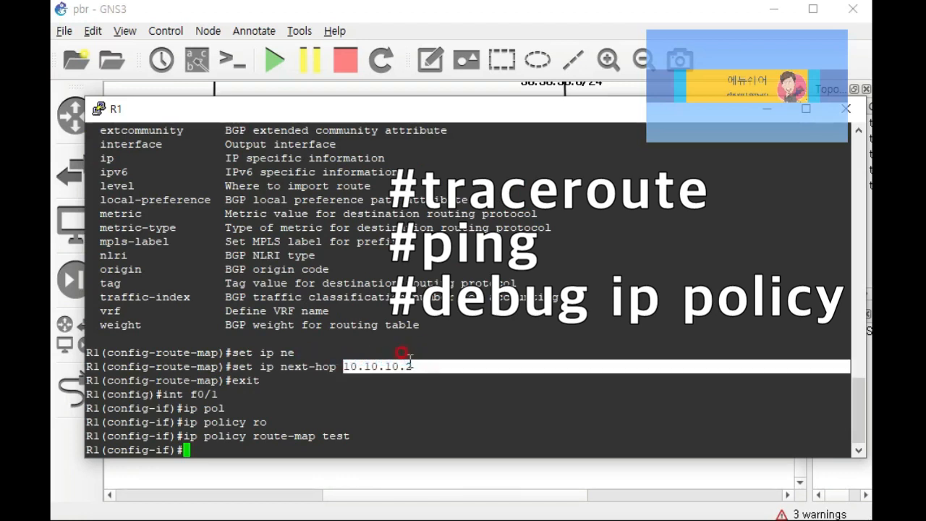
{"action": "left_click", "coordinate": [410, 363]}
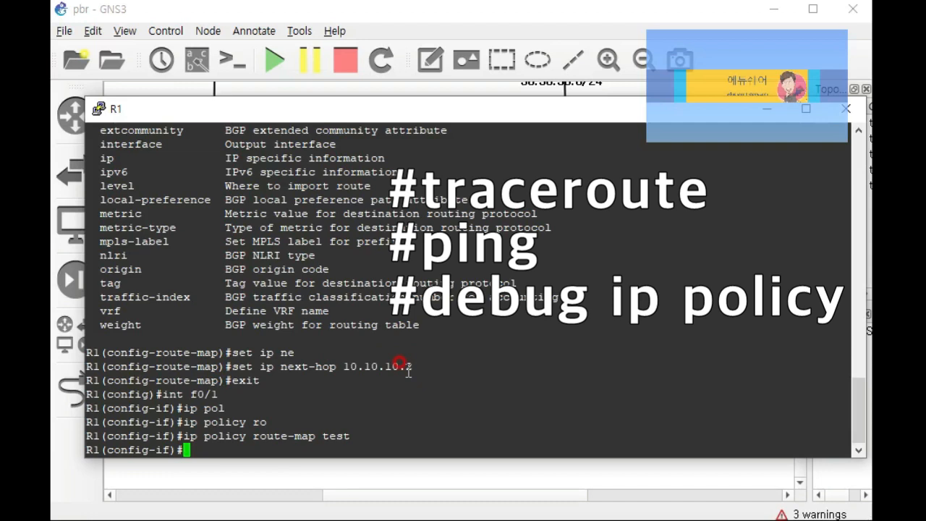
{"action": "left_click_drag", "start_coordinate": [225, 393], "coordinate": [169, 395]}
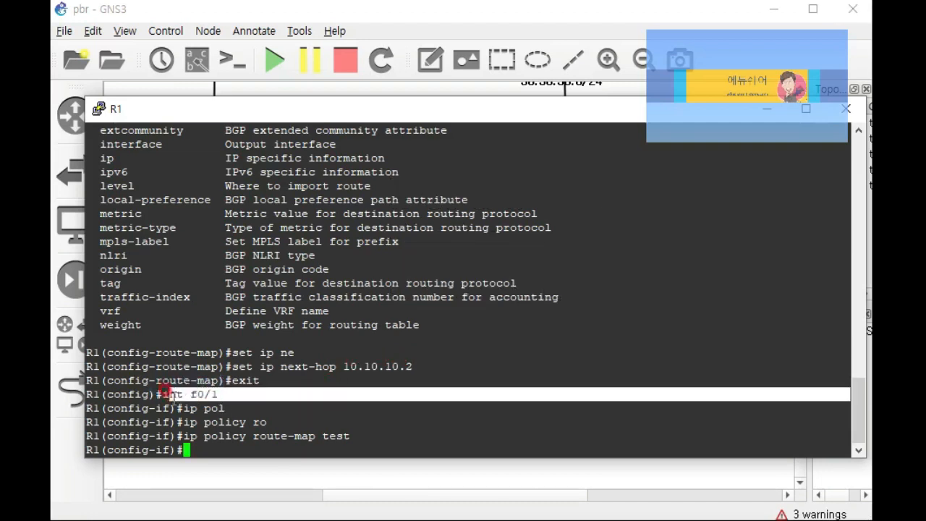
{"action": "left_click_drag", "start_coordinate": [249, 436], "coordinate": [357, 436]}
{"action": "left_click", "coordinate": [355, 436]}
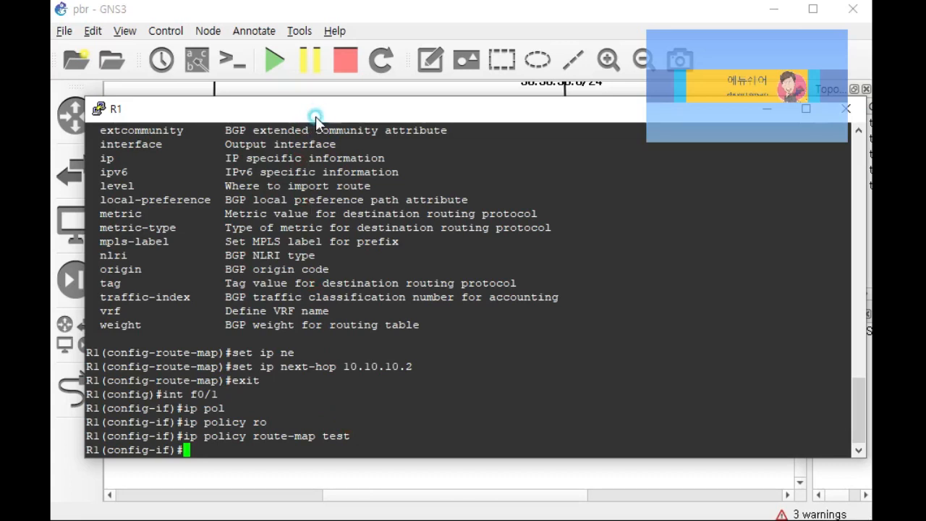
Step: Switch from R1's console to R5's and review the earlier traceroute to 140.140.140.140, highlighting its second hop
{"action": "left_click_drag", "start_coordinate": [314, 118], "coordinate": [309, 116]}
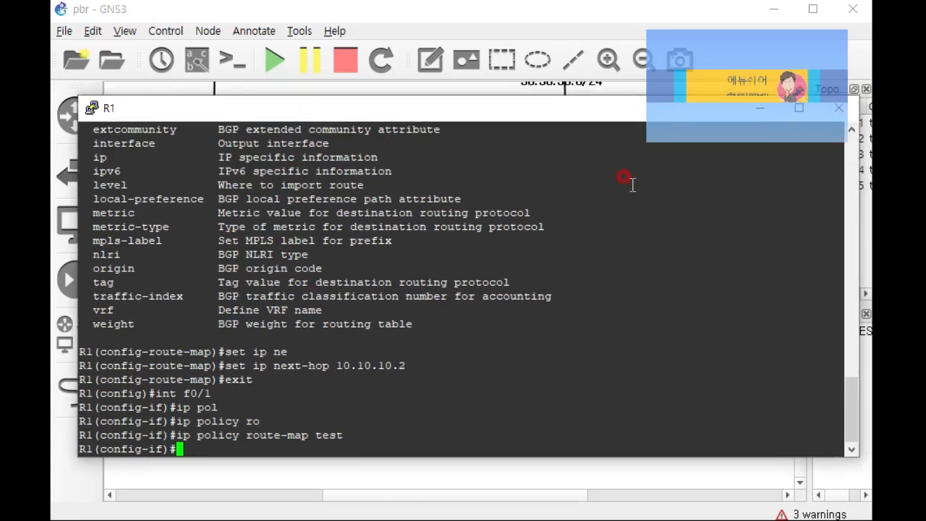
{"action": "left_click", "coordinate": [758, 111]}
{"action": "scroll", "coordinate": [627, 232], "scroll_direction": "up", "scroll_amount": 3}
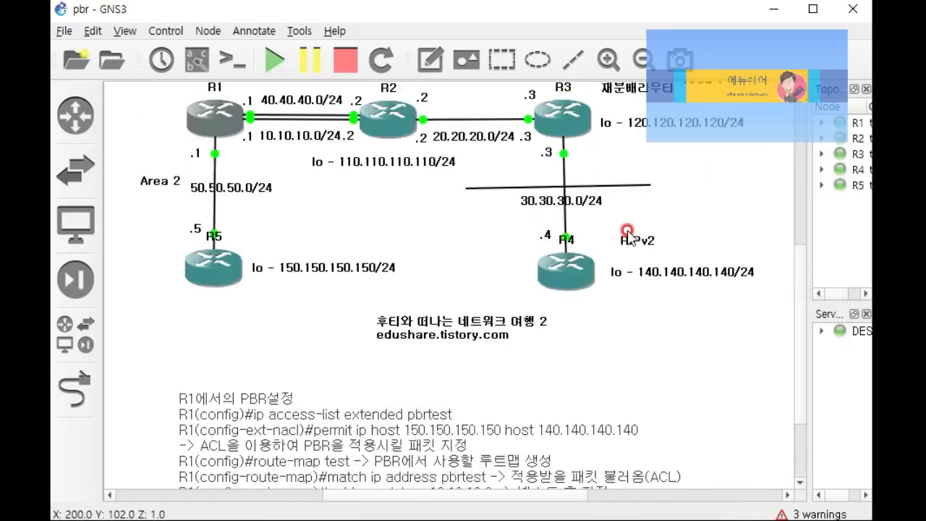
{"action": "scroll", "coordinate": [626, 231], "scroll_direction": "up", "scroll_amount": 4}
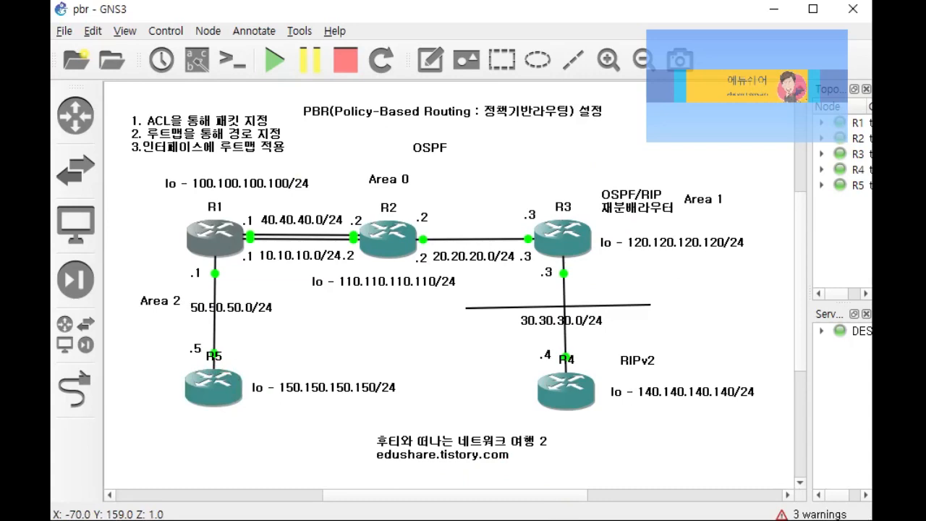
{"action": "left_click", "coordinate": [606, 520]}
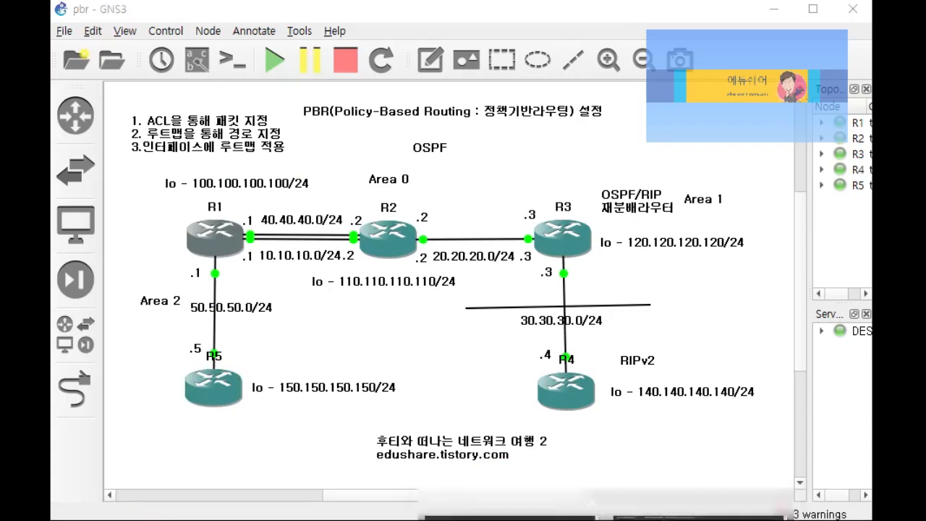
{"action": "left_click", "coordinate": [448, 500]}
{"action": "left_click", "coordinate": [300, 97]}
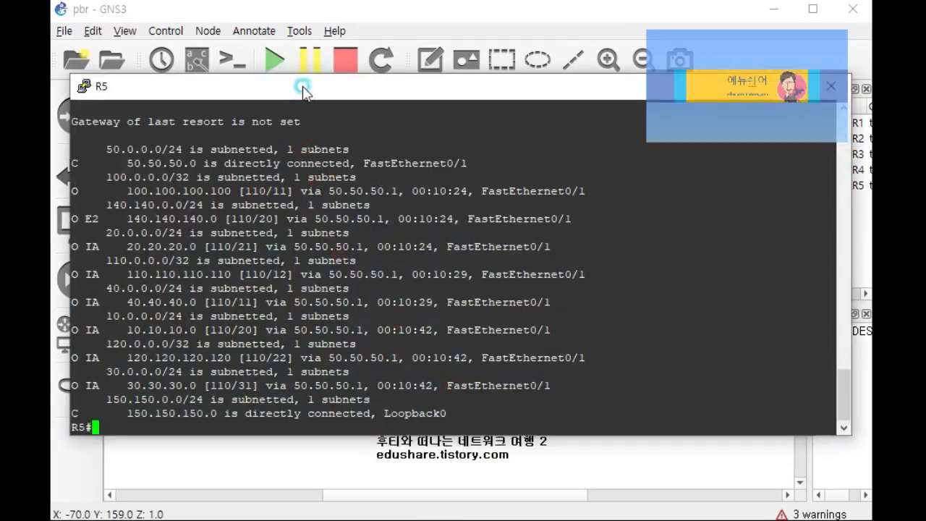
{"action": "left_click_drag", "start_coordinate": [300, 97], "coordinate": [333, 107]}
{"action": "scroll", "coordinate": [277, 217], "scroll_direction": "up", "scroll_amount": 9}
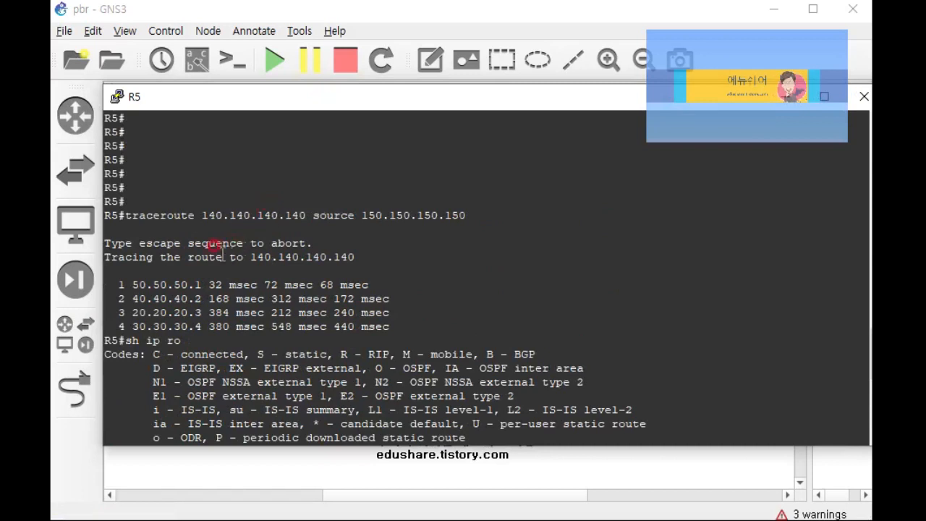
{"action": "left_click_drag", "start_coordinate": [134, 302], "coordinate": [206, 298]}
{"action": "right_click", "coordinate": [203, 299]}
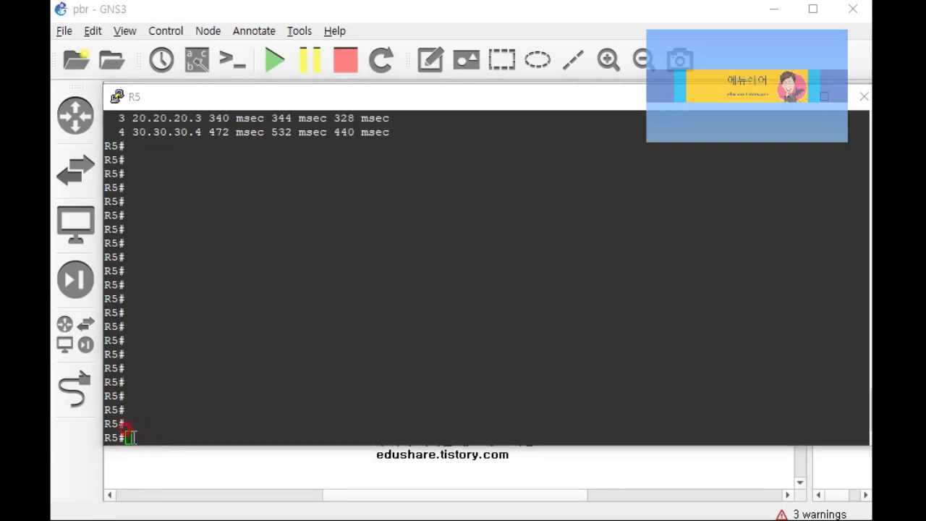
Step: Rerun the traceroute on R5 to 140.140.140.140 with source 150.150.150.150, highlighting the source and destination addresses
{"action": "left_click", "coordinate": [134, 437]}
{"action": "right_click", "coordinate": [139, 436]}
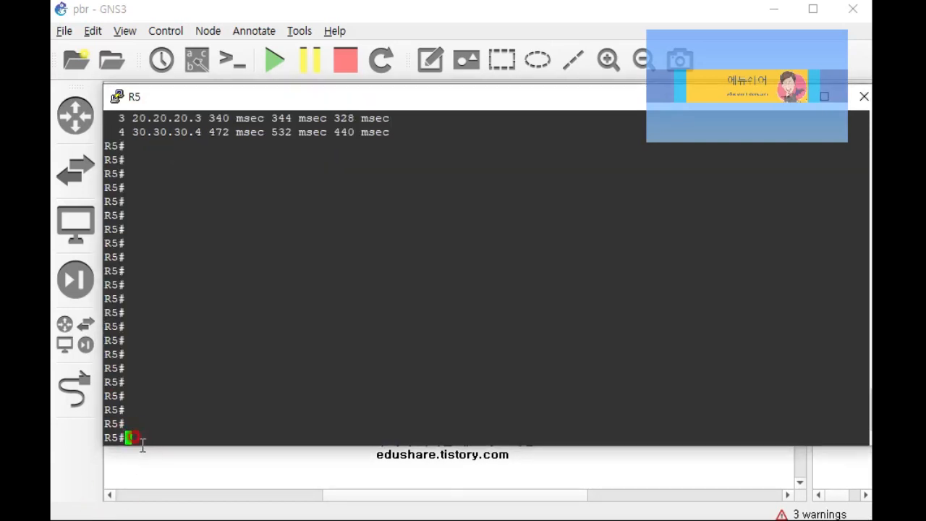
{"action": "key", "text": "Up"}
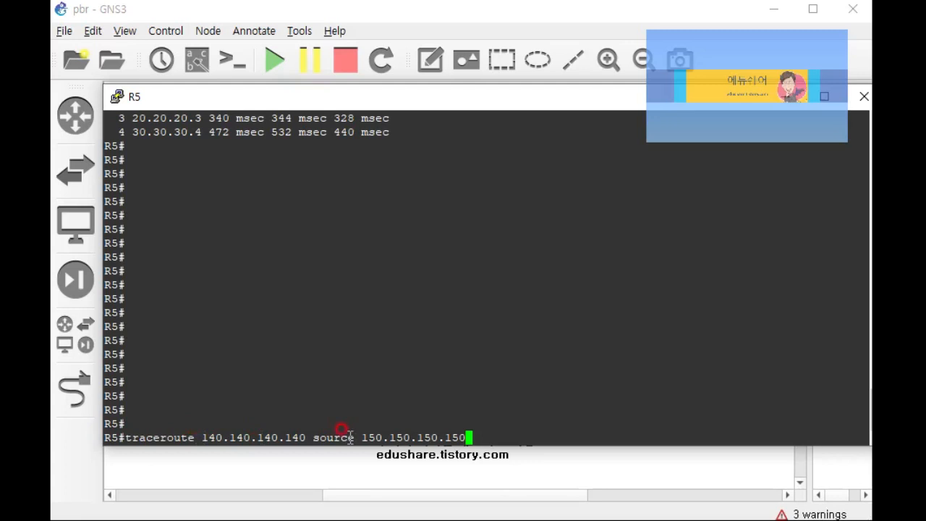
{"action": "left_click_drag", "start_coordinate": [361, 437], "coordinate": [417, 438]}
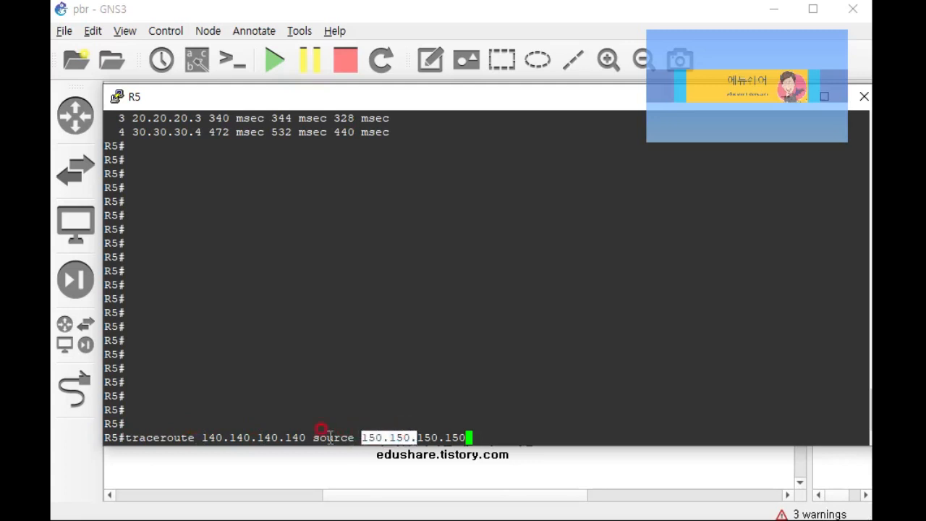
{"action": "left_click_drag", "start_coordinate": [201, 438], "coordinate": [229, 438]}
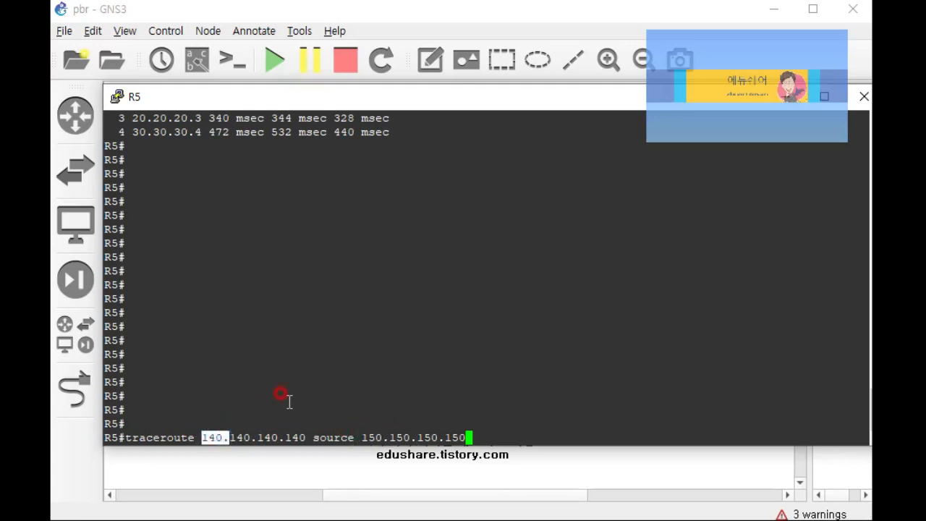
{"action": "left_click", "coordinate": [457, 429]}
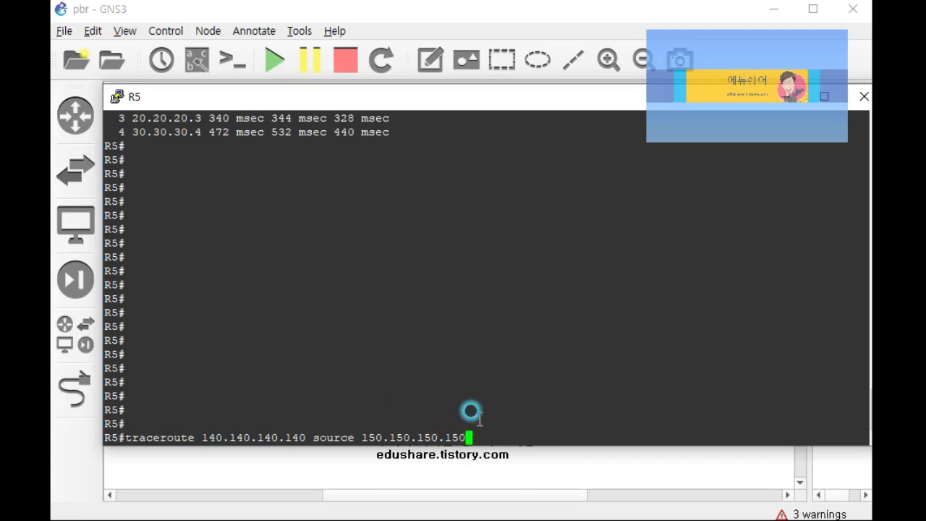
{"action": "key", "text": "Return"}
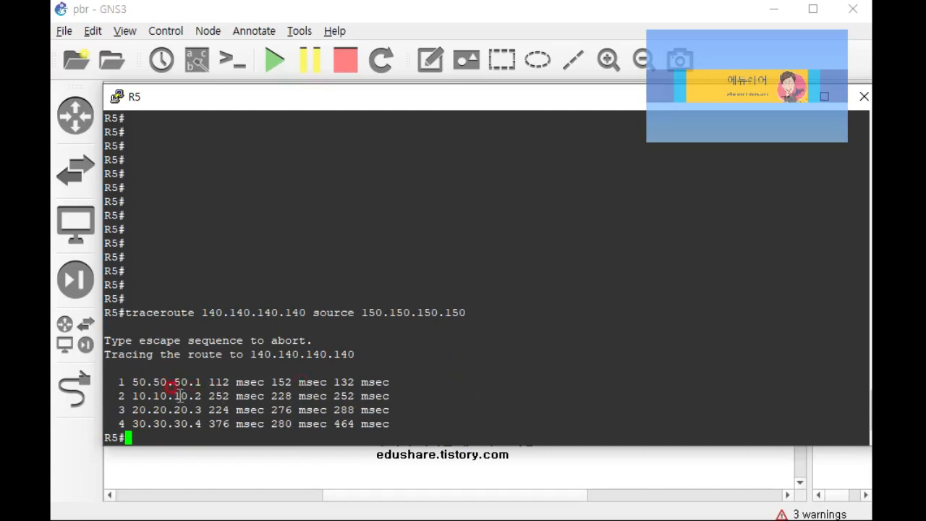
Step: Compare the new traceroute with the links between R1 and R2 in the topology, highlighting its second hop
{"action": "left_click_drag", "start_coordinate": [238, 105], "coordinate": [568, 89]}
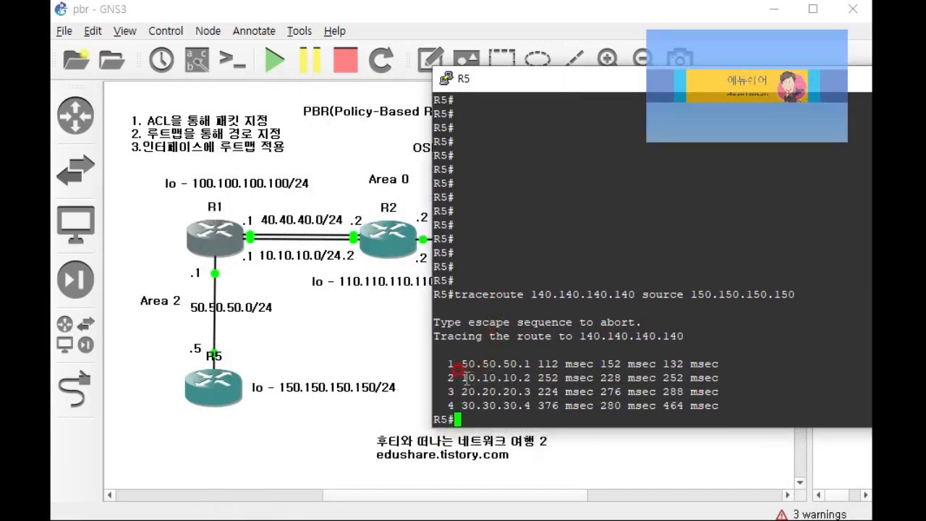
{"action": "left_click_drag", "start_coordinate": [461, 377], "coordinate": [541, 376]}
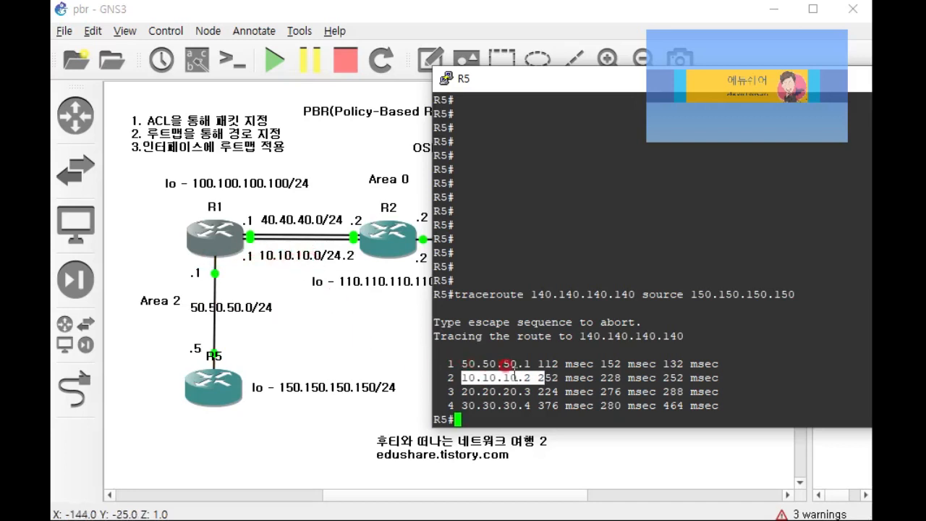
{"action": "left_click_drag", "start_coordinate": [548, 382], "coordinate": [464, 382]}
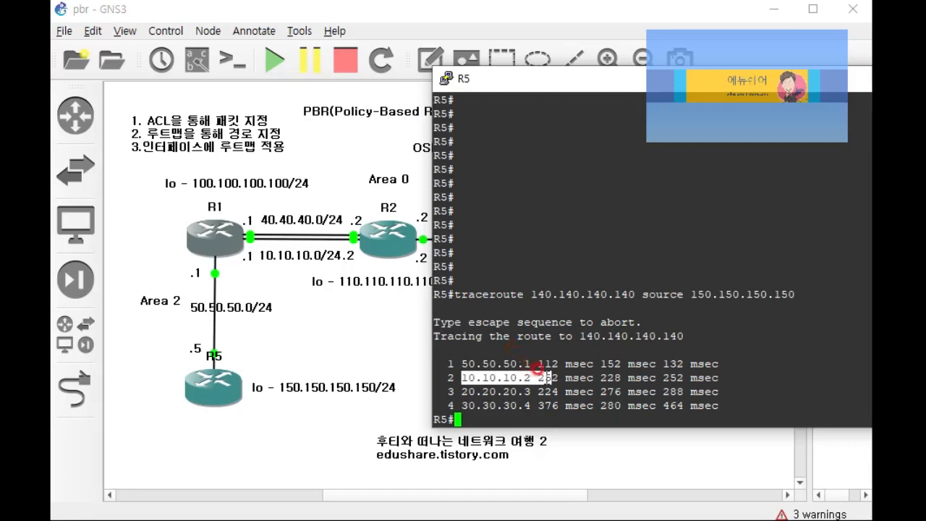
{"action": "left_click", "coordinate": [547, 378]}
{"action": "left_click_drag", "start_coordinate": [539, 380], "coordinate": [455, 371]}
{"action": "left_click", "coordinate": [458, 395]}
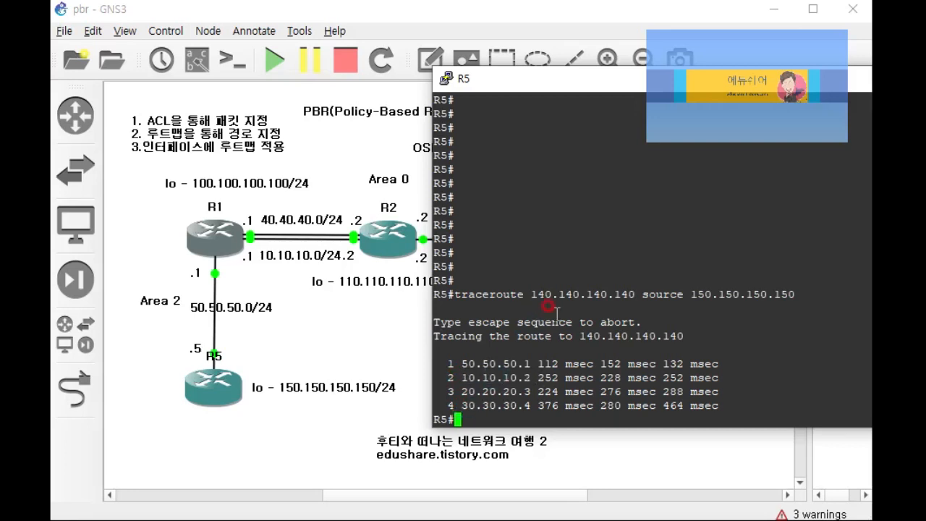
Step: Run a traceroute on R5 to R3's loopback 120.120.120.120 with source 150.150.150.150, checking the address in the topology
{"action": "type", "text": "traceroute"}
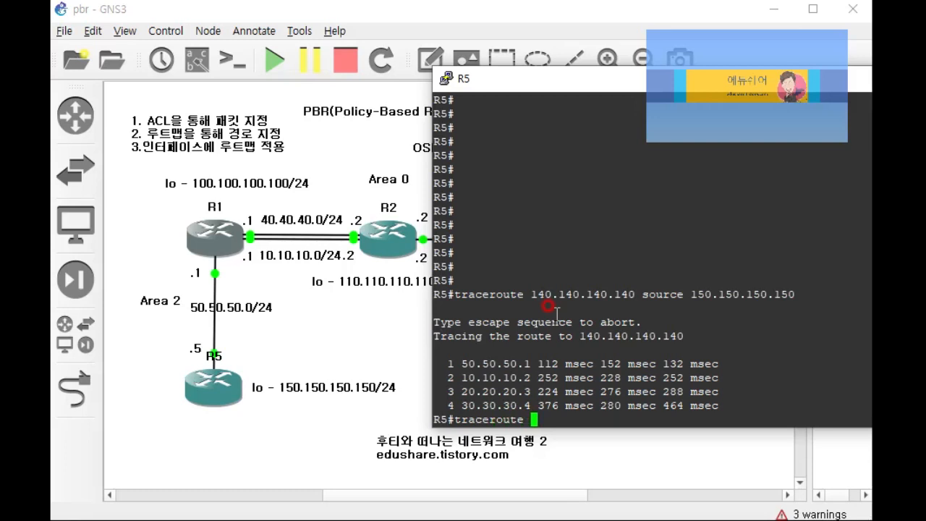
{"action": "left_click_drag", "start_coordinate": [615, 87], "coordinate": [289, 283]}
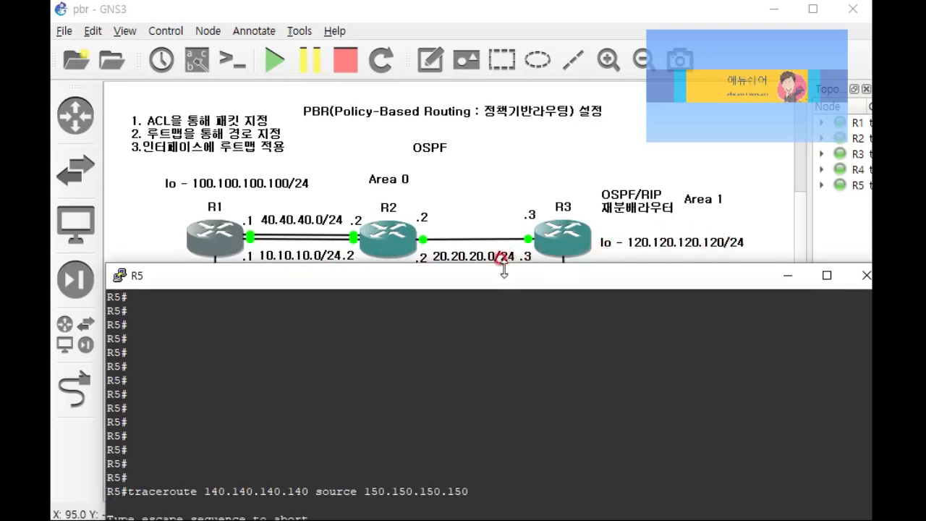
{"action": "left_click_drag", "start_coordinate": [498, 281], "coordinate": [640, 71]}
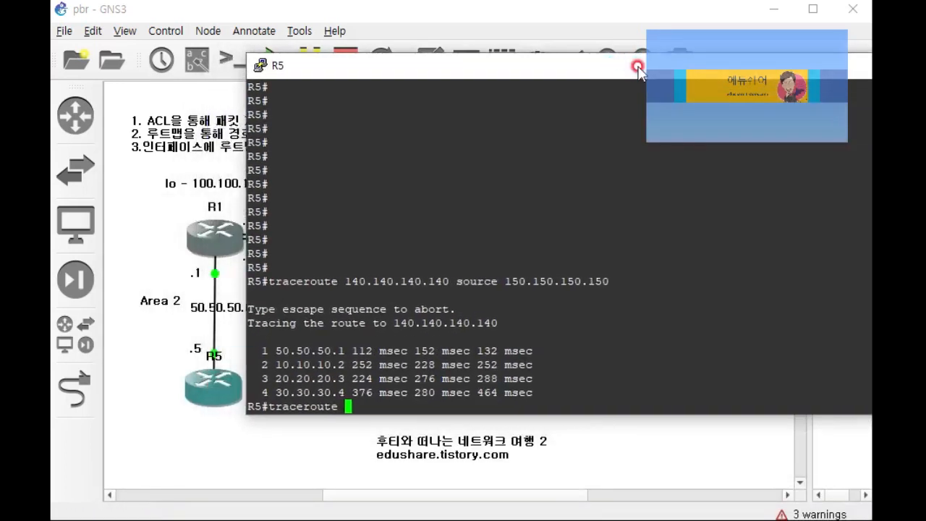
{"action": "type", "text": "120.120.120.120"}
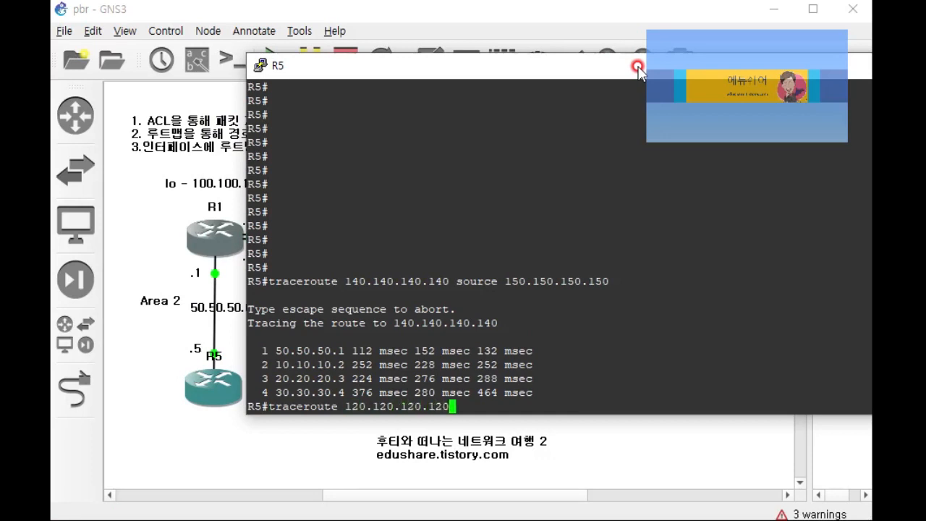
{"action": "type", "text": " source 150.150.150.150"}
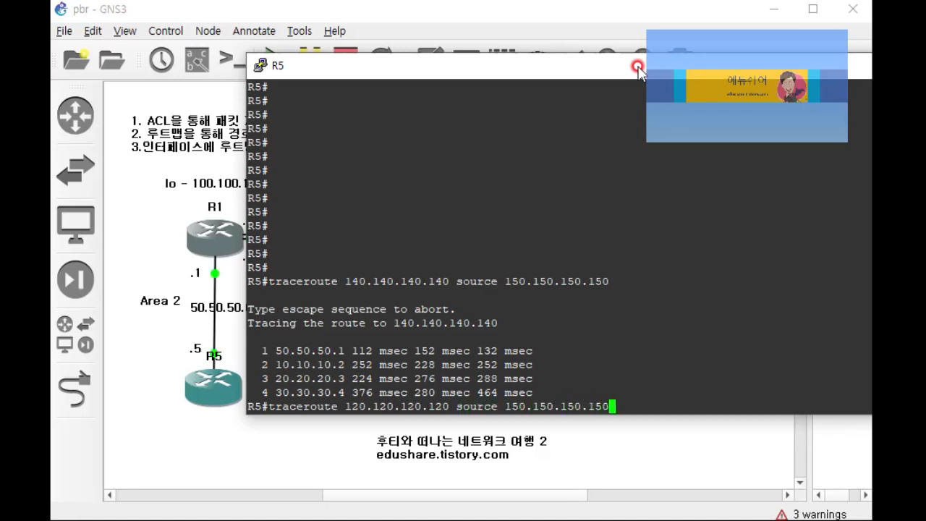
{"action": "key", "text": "Return"}
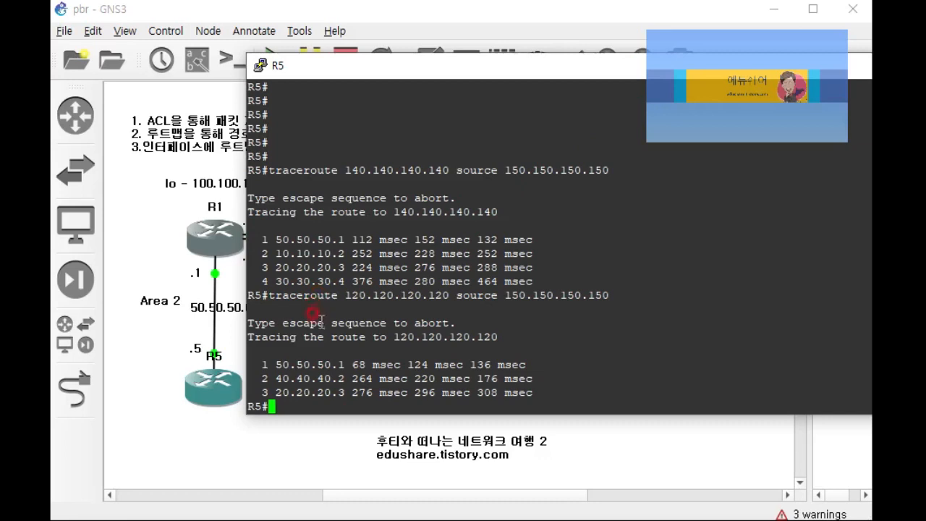
Step: Review the traceroute to 120.120.120.120 beside the topology, highlighting its destination and second hop
{"action": "left_click_drag", "start_coordinate": [390, 337], "coordinate": [502, 337]}
{"action": "right_click", "coordinate": [502, 337]}
{"action": "left_click_drag", "start_coordinate": [280, 380], "coordinate": [352, 378]}
{"action": "left_click_drag", "start_coordinate": [427, 72], "coordinate": [568, 95]}
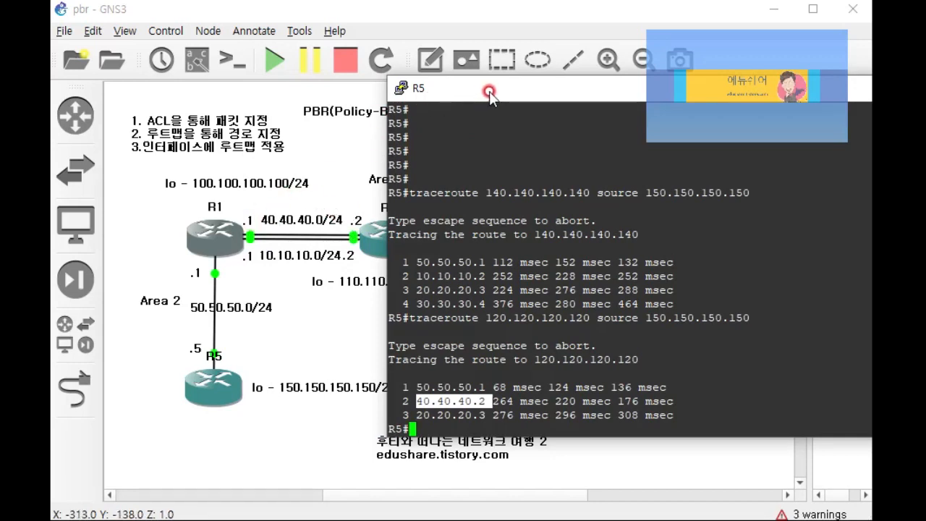
{"action": "left_click", "coordinate": [488, 398]}
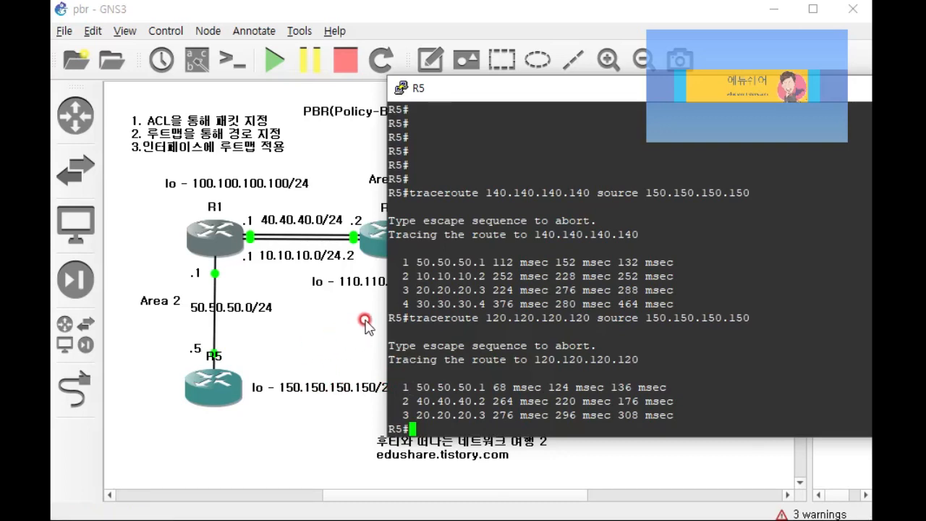
Step: Compare the second hops of the two traceroutes by highlighting each, and check both paths against the topology
{"action": "left_click_drag", "start_coordinate": [416, 269], "coordinate": [491, 276]}
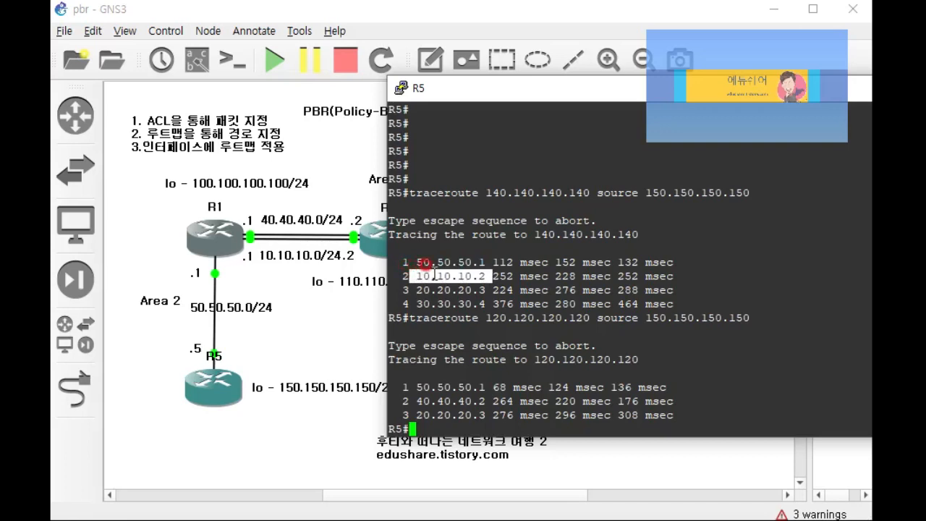
{"action": "left_click", "coordinate": [485, 270]}
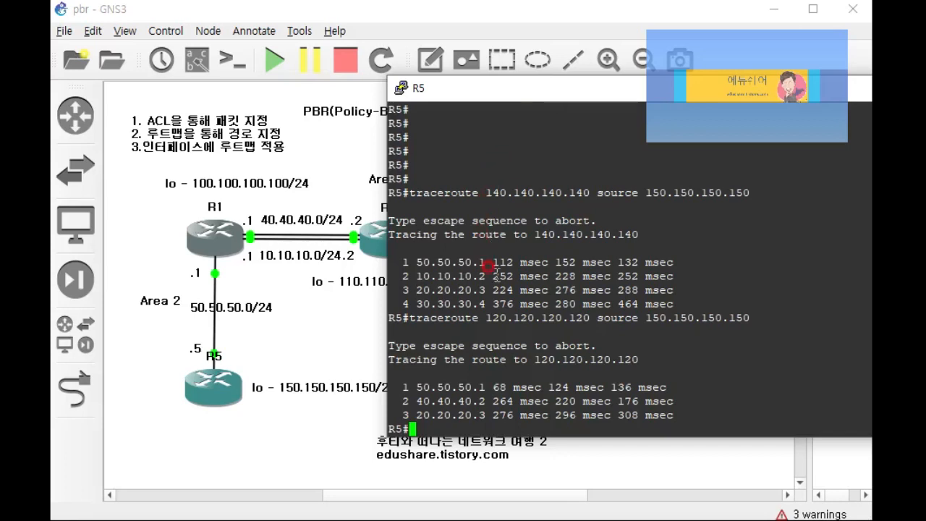
{"action": "left_click_drag", "start_coordinate": [492, 400], "coordinate": [417, 400]}
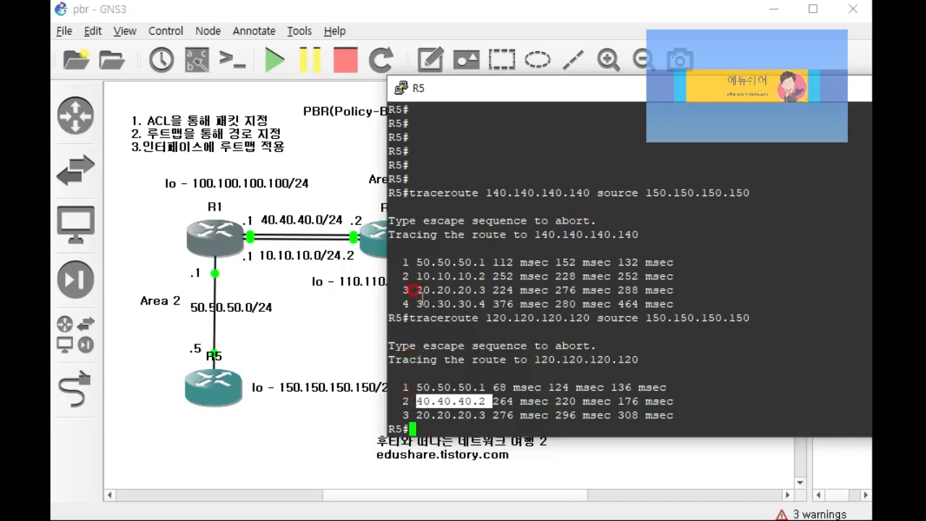
{"action": "left_click_drag", "start_coordinate": [418, 276], "coordinate": [490, 278]}
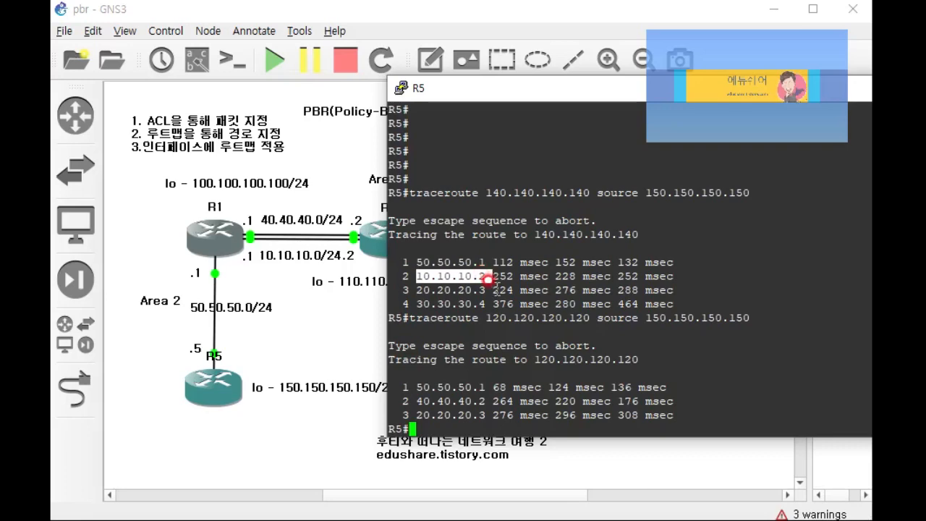
{"action": "left_click_drag", "start_coordinate": [528, 95], "coordinate": [215, 236]}
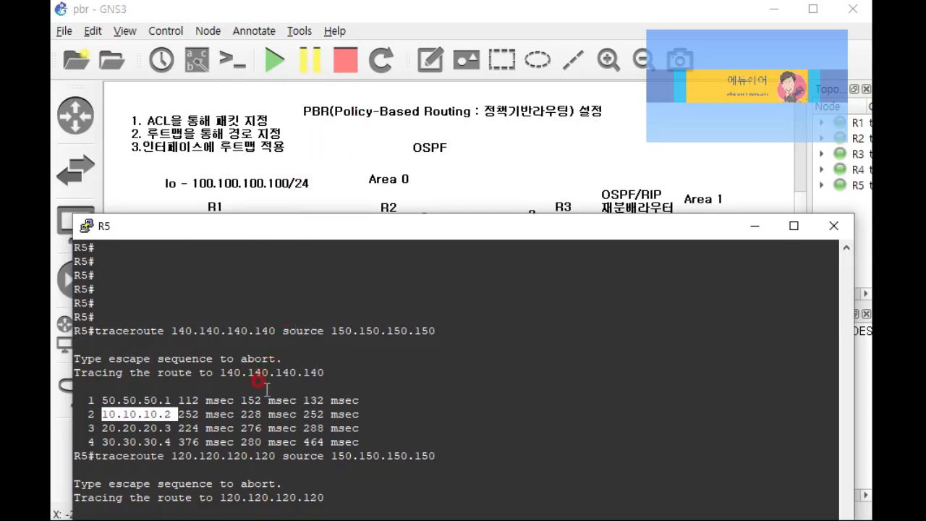
{"action": "left_click_drag", "start_coordinate": [386, 231], "coordinate": [399, 346]}
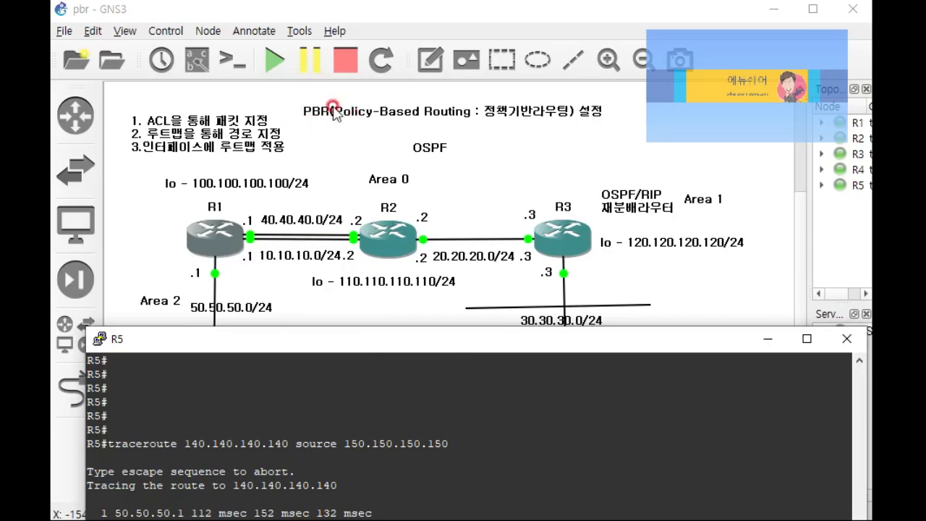
{"action": "left_click_drag", "start_coordinate": [399, 341], "coordinate": [391, 96]}
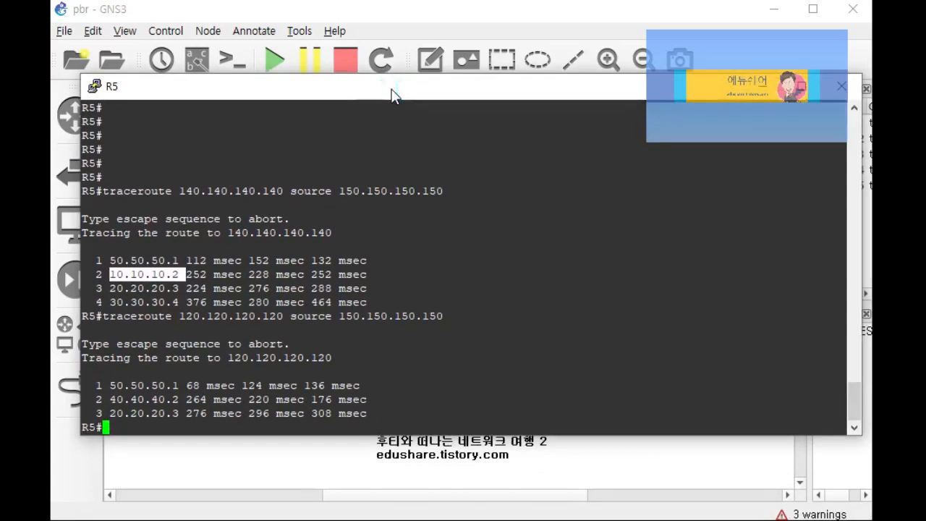
Step: Enter global configuration mode on R5 and open route map test
{"action": "left_click", "coordinate": [143, 421]}
{"action": "type", "text": "conf t"}
{"action": "key", "text": "Return"}
{"action": "type", "text": "route-map test"}
{"action": "key", "text": "Return"}
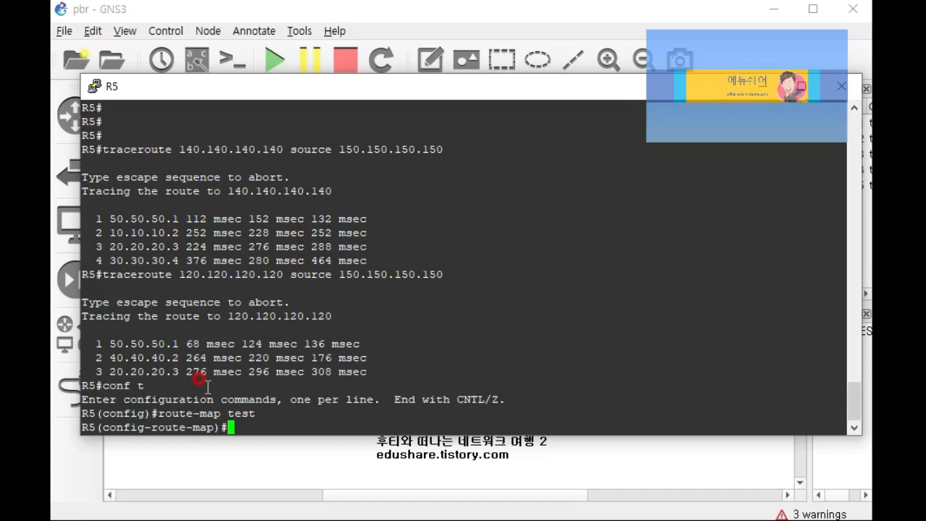
Step: Compose the unexecuted command "set ip default next-hop" under route map test on R5, highlighting the word default
{"action": "type", "text": "se"}
{"action": "type", "text": "t ip default"}
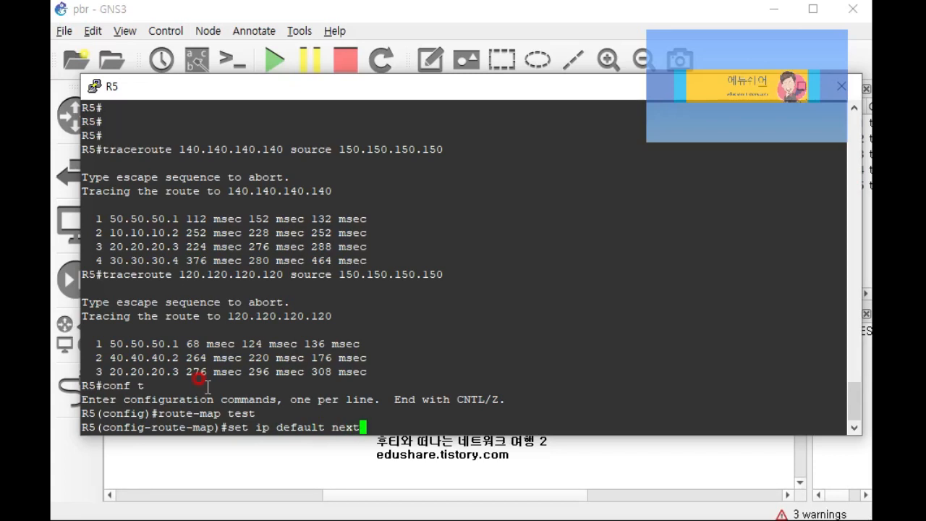
{"action": "type", "text": " netx-hop"}
{"action": "double_click", "coordinate": [280, 427]}
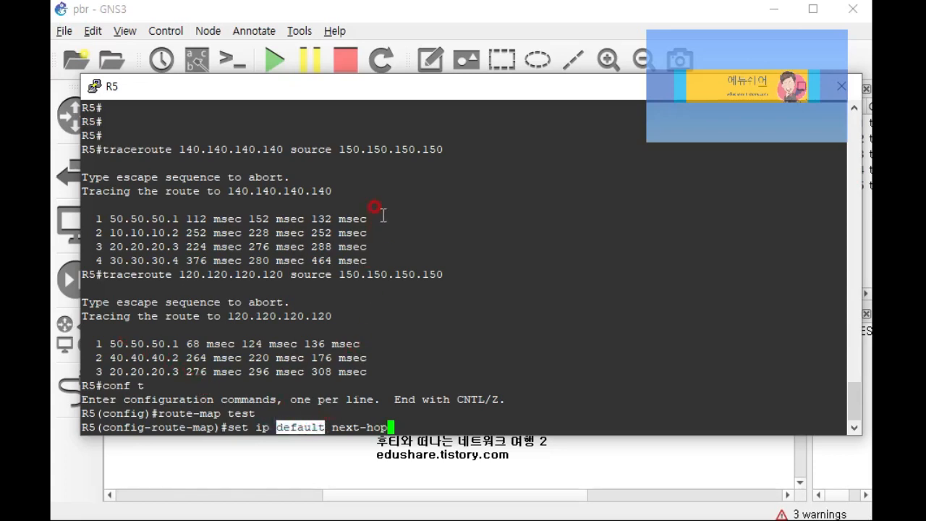
Step: Move the R5 console down, annotate above it with "R.T", a circled 2 and arrows, and clear the drawings
{"action": "left_click_drag", "start_coordinate": [389, 92], "coordinate": [371, 190]}
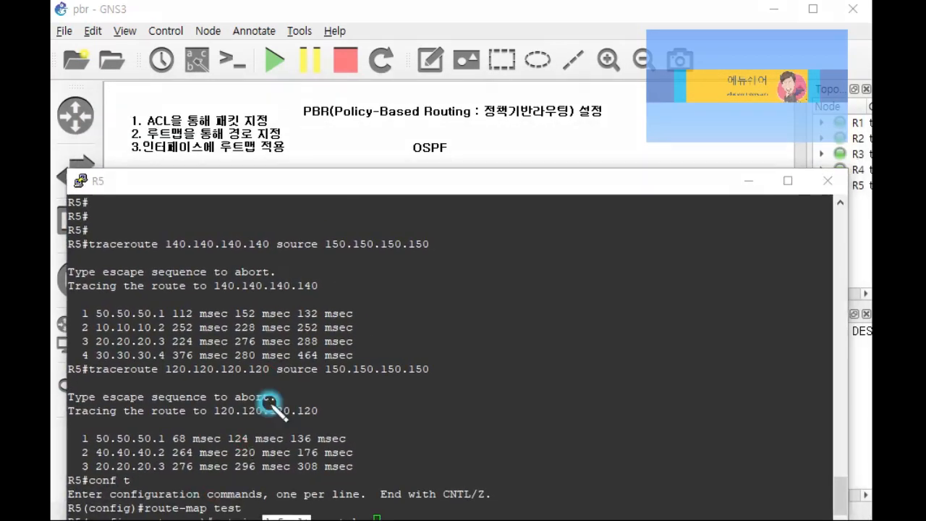
{"action": "mouse_move", "coordinate": [388, 161]}
{"action": "left_mouse_down"}
{"action": "mouse_move", "coordinate": [384, 195]}
{"action": "mouse_move", "coordinate": [481, 168]}
{"action": "mouse_move", "coordinate": [454, 207]}
{"action": "left_mouse_up"}
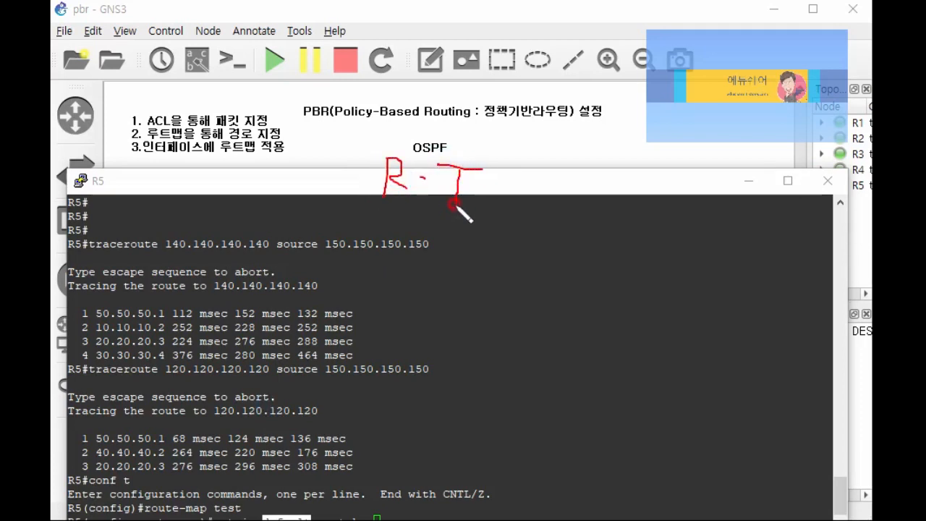
{"action": "mouse_move", "coordinate": [341, 163]}
{"action": "left_mouse_down"}
{"action": "mouse_move", "coordinate": [355, 124]}
{"action": "mouse_move", "coordinate": [387, 151]}
{"action": "left_mouse_up"}
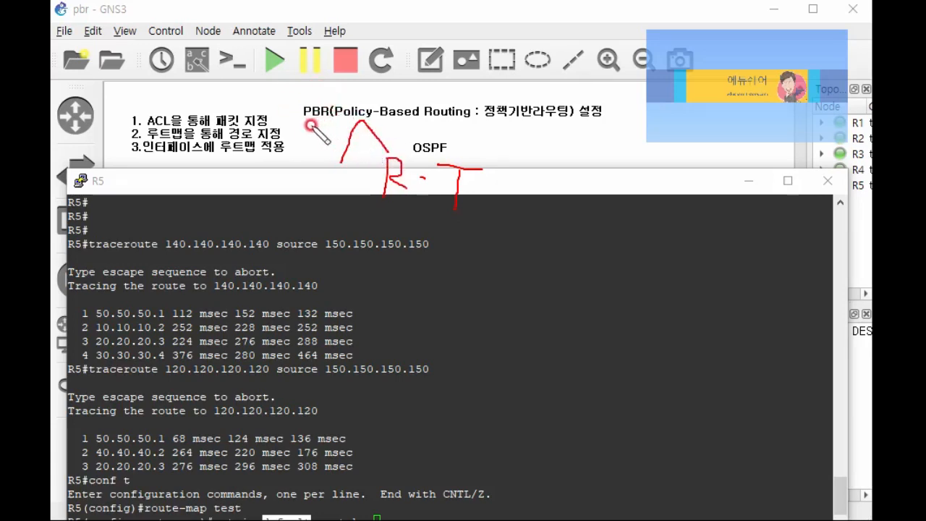
{"action": "left_click_drag", "start_coordinate": [283, 91], "coordinate": [298, 104]}
{"action": "left_click_drag", "start_coordinate": [287, 106], "coordinate": [314, 106]}
{"action": "mouse_move", "coordinate": [301, 106]}
{"action": "left_mouse_down"}
{"action": "mouse_move", "coordinate": [269, 85]}
{"action": "mouse_move", "coordinate": [329, 101]}
{"action": "mouse_move", "coordinate": [300, 108]}
{"action": "left_mouse_up"}
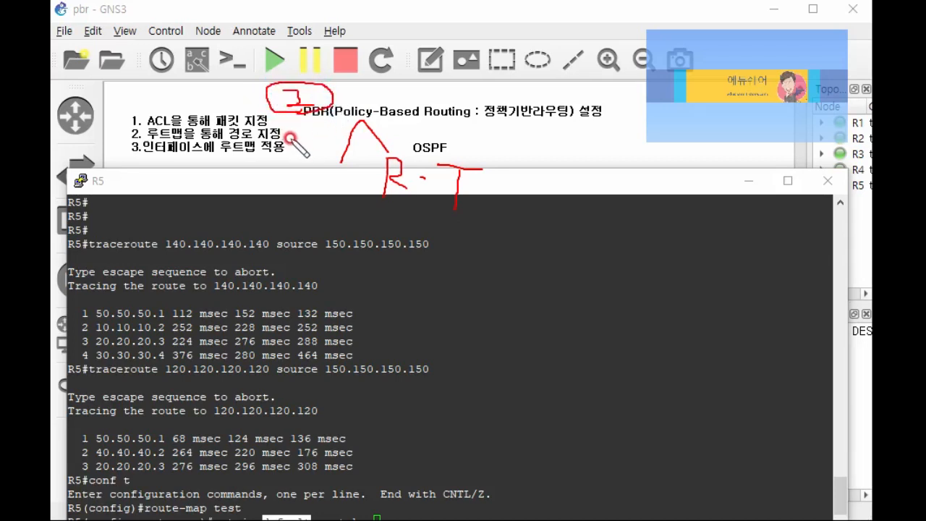
{"action": "left_click_drag", "start_coordinate": [309, 135], "coordinate": [329, 166]}
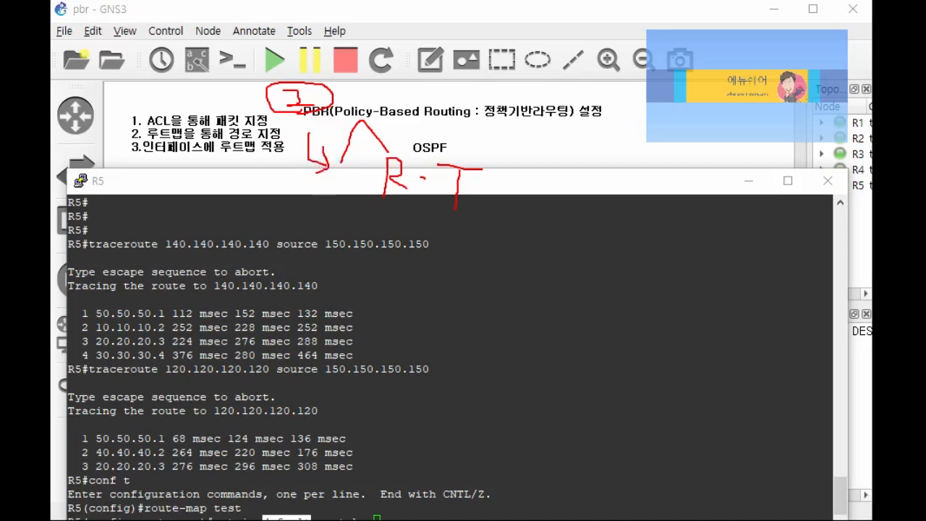
{"action": "key", "text": "Escape"}
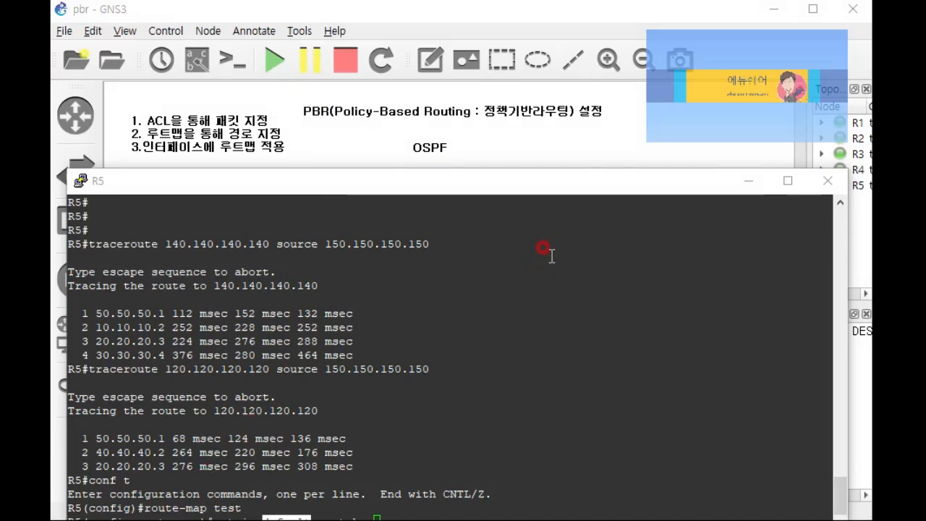
Step: Close the R5 console and mark up the topology notes: circle PBR, bracket the three setup steps, and circle 루트맵 with an arrow to it
{"action": "left_click", "coordinate": [828, 181]}
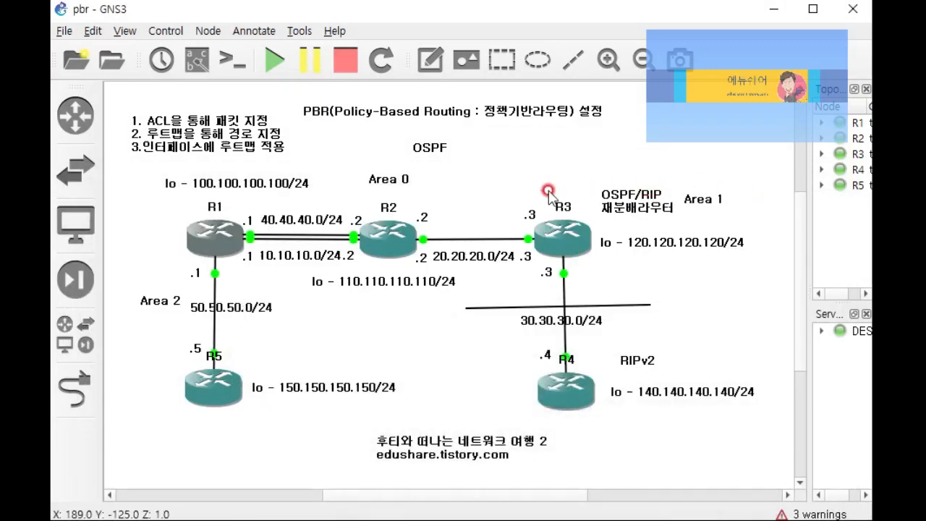
{"action": "left_click", "coordinate": [486, 188]}
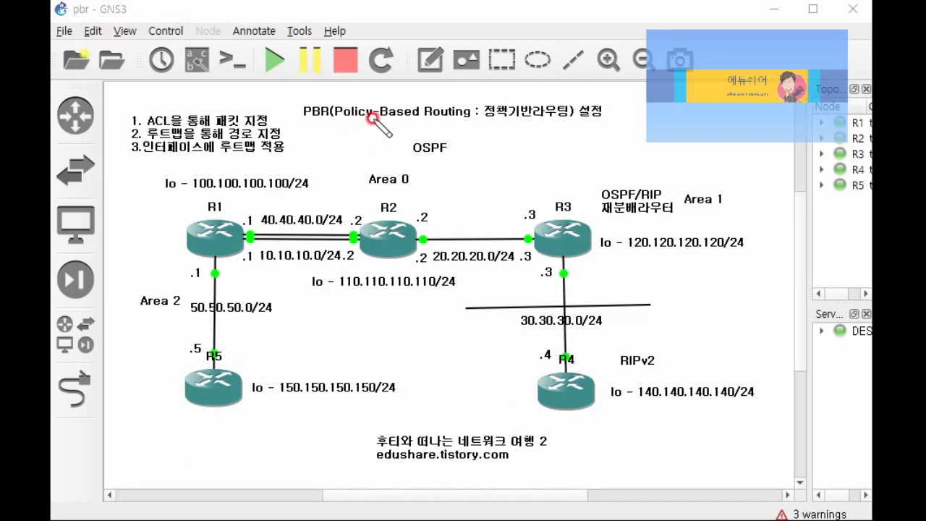
{"action": "mouse_move", "coordinate": [325, 127]}
{"action": "left_mouse_down"}
{"action": "mouse_move", "coordinate": [295, 103]}
{"action": "mouse_move", "coordinate": [348, 93]}
{"action": "mouse_move", "coordinate": [346, 130]}
{"action": "mouse_move", "coordinate": [326, 125]}
{"action": "left_mouse_up"}
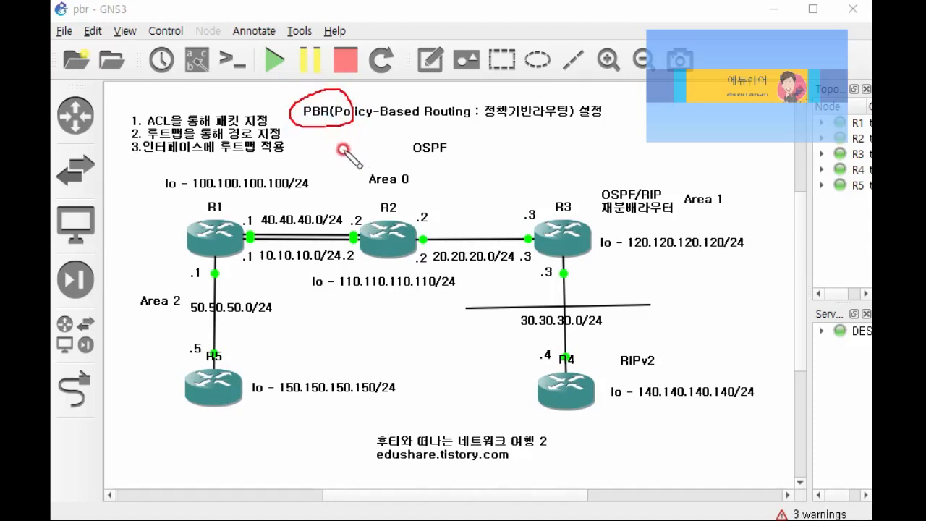
{"action": "mouse_move", "coordinate": [280, 121]}
{"action": "left_mouse_down"}
{"action": "mouse_move", "coordinate": [303, 138]}
{"action": "mouse_move", "coordinate": [285, 147]}
{"action": "left_mouse_up"}
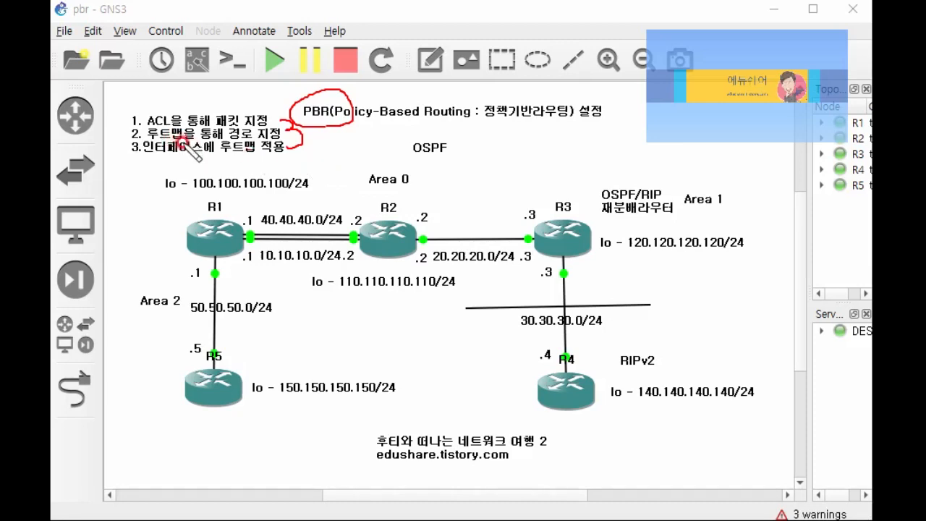
{"action": "mouse_move", "coordinate": [177, 149]}
{"action": "left_mouse_down"}
{"action": "mouse_move", "coordinate": [144, 139]}
{"action": "mouse_move", "coordinate": [156, 125]}
{"action": "mouse_move", "coordinate": [187, 125]}
{"action": "mouse_move", "coordinate": [196, 143]}
{"action": "mouse_move", "coordinate": [184, 136]}
{"action": "left_mouse_up"}
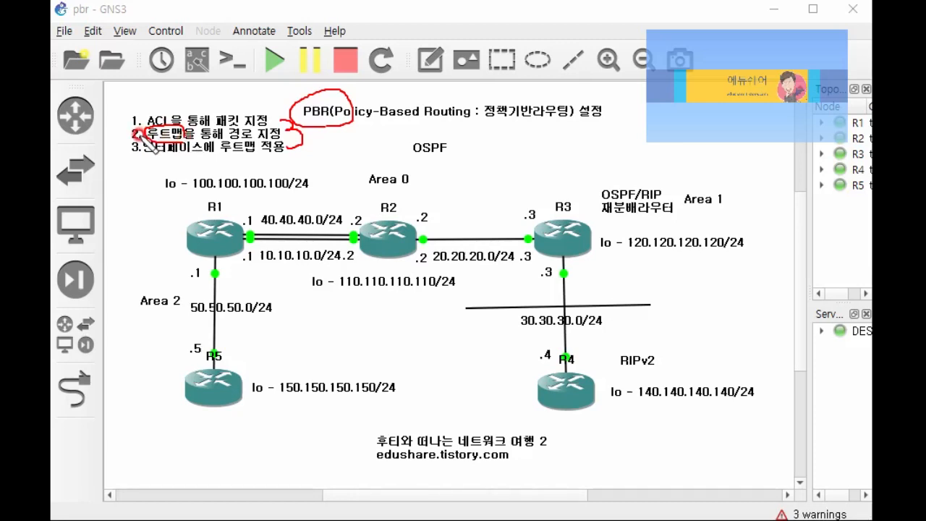
{"action": "left_click_drag", "start_coordinate": [142, 132], "coordinate": [114, 185]}
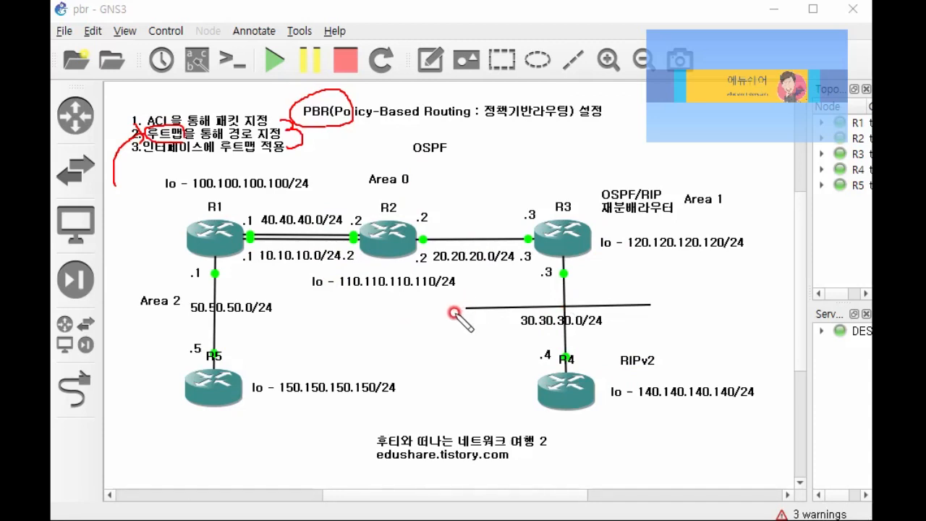
Step: Underline OSPF and write "LSA TYPE" beside it, then mark the two R1–R2 links, an upward arrow above R5, and R1's R5-facing side
{"action": "mouse_move", "coordinate": [409, 159]}
{"action": "left_mouse_down"}
{"action": "mouse_move", "coordinate": [445, 159]}
{"action": "mouse_move", "coordinate": [490, 141]}
{"action": "mouse_move", "coordinate": [488, 154]}
{"action": "mouse_move", "coordinate": [533, 145]}
{"action": "mouse_move", "coordinate": [535, 163]}
{"action": "mouse_move", "coordinate": [550, 161]}
{"action": "mouse_move", "coordinate": [559, 142]}
{"action": "mouse_move", "coordinate": [551, 148]}
{"action": "mouse_move", "coordinate": [576, 152]}
{"action": "mouse_move", "coordinate": [542, 144]}
{"action": "mouse_move", "coordinate": [565, 143]}
{"action": "left_mouse_up"}
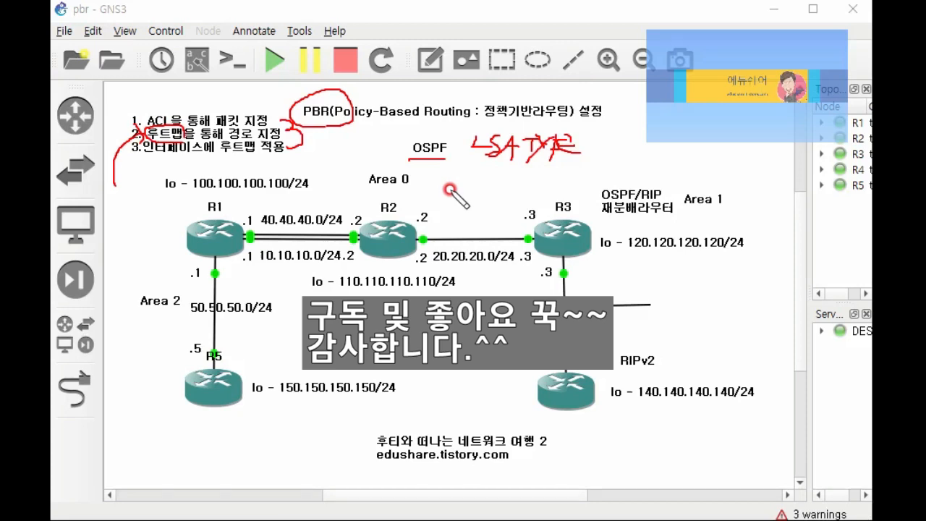
{"action": "left_click_drag", "start_coordinate": [320, 246], "coordinate": [303, 222]}
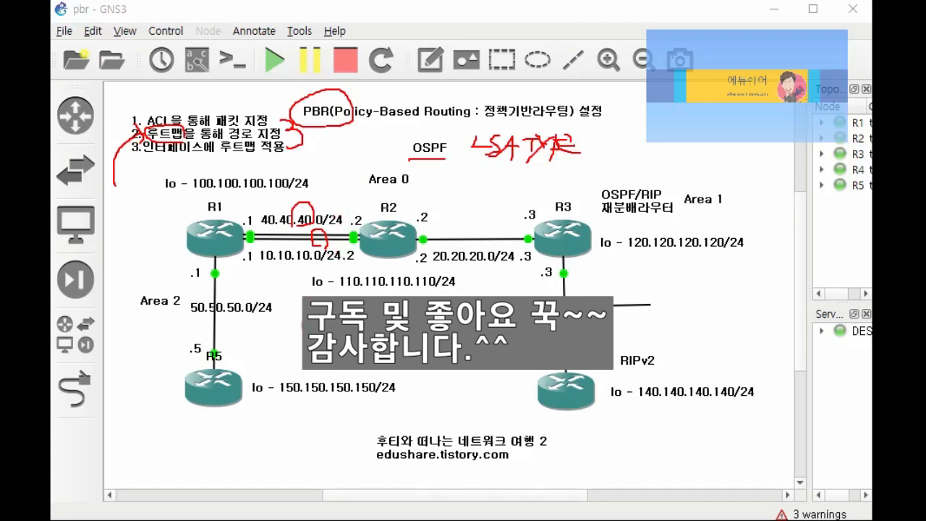
{"action": "mouse_move", "coordinate": [263, 367]}
{"action": "left_mouse_down"}
{"action": "mouse_move", "coordinate": [277, 337]}
{"action": "mouse_move", "coordinate": [287, 354]}
{"action": "left_mouse_up"}
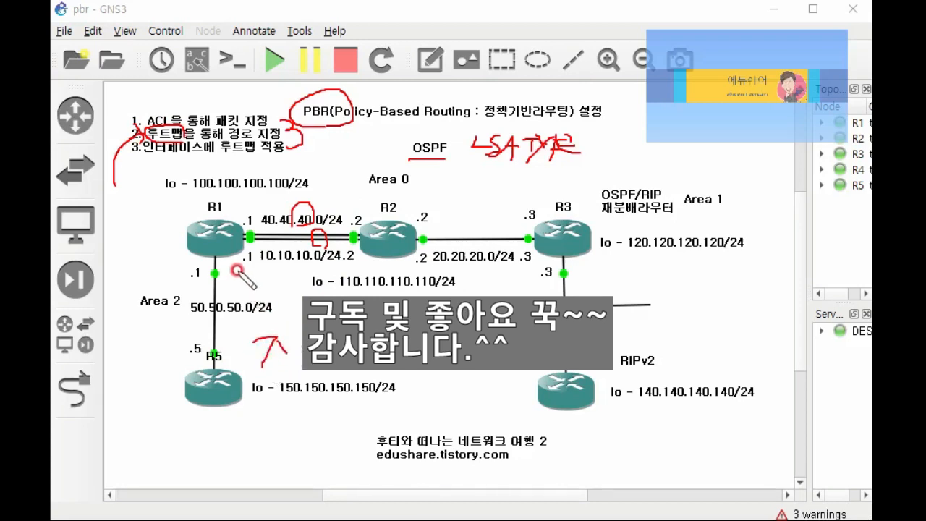
{"action": "mouse_move", "coordinate": [229, 257]}
{"action": "left_mouse_down"}
{"action": "mouse_move", "coordinate": [229, 273]}
{"action": "mouse_move", "coordinate": [243, 264]}
{"action": "mouse_move", "coordinate": [246, 276]}
{"action": "left_mouse_up"}
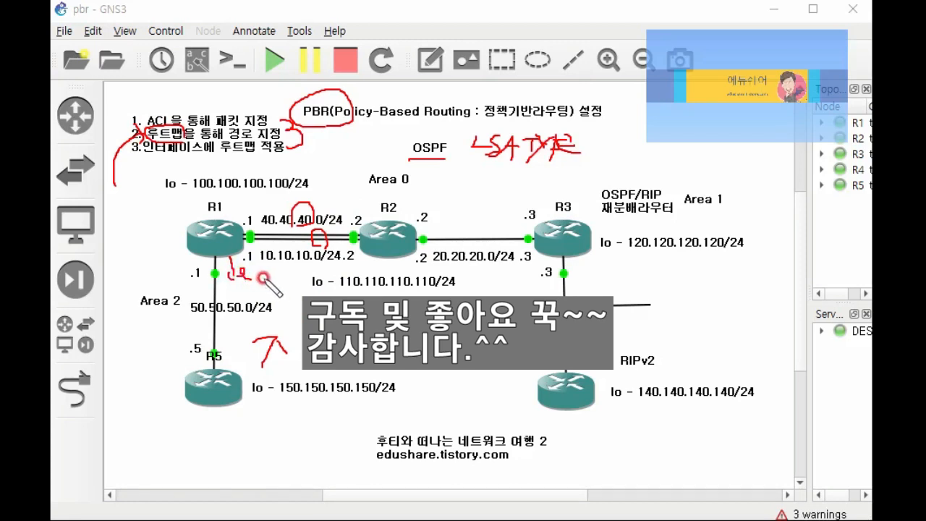
{"action": "mouse_move", "coordinate": [204, 242]}
{"action": "left_mouse_down"}
{"action": "mouse_move", "coordinate": [248, 261]}
{"action": "mouse_move", "coordinate": [260, 280]}
{"action": "left_mouse_up"}
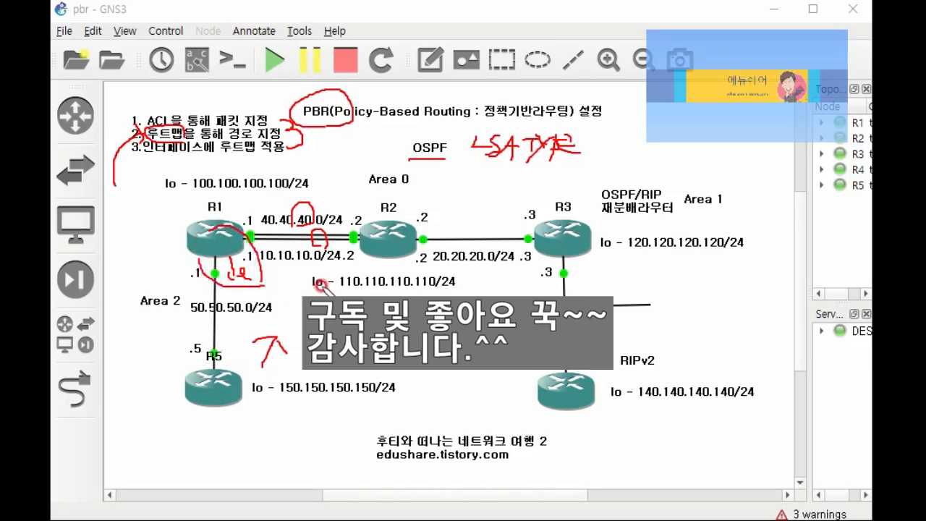